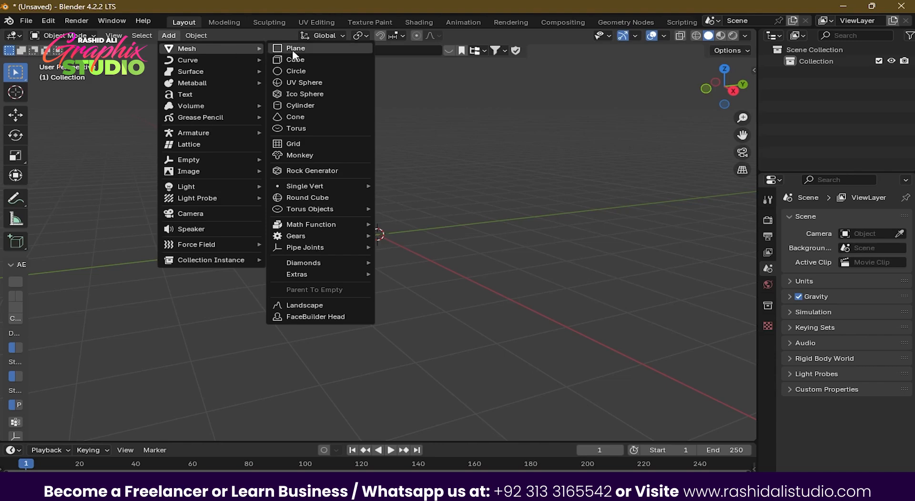
Add a mesh plane and set its X rotation to 90°.
{"action": "left_click", "coordinate": [312, 49]}
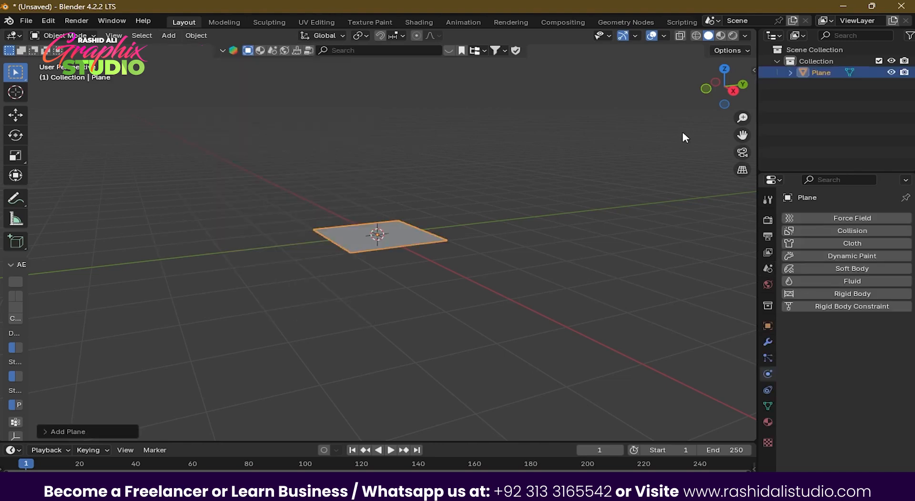
{"action": "left_click", "coordinate": [768, 326]}
{"action": "double_click", "coordinate": [858, 291]}
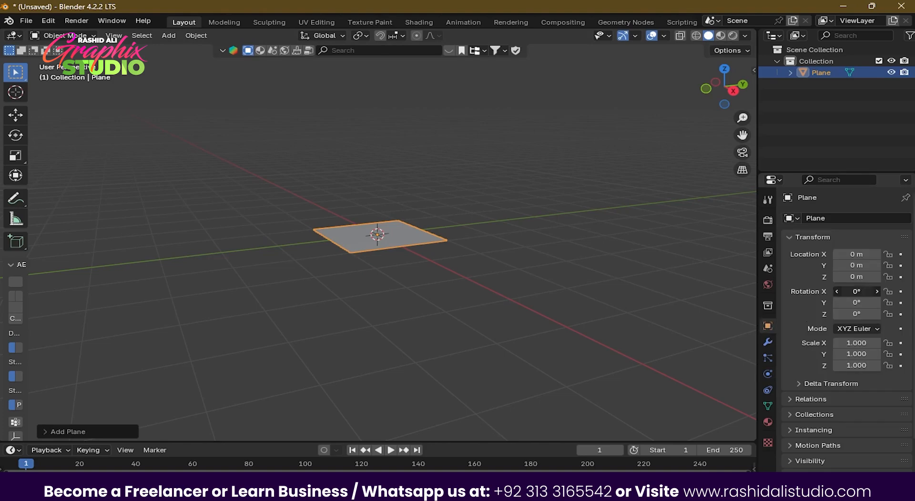
{"action": "type", "text": "90"}
{"action": "key", "text": "Return"}
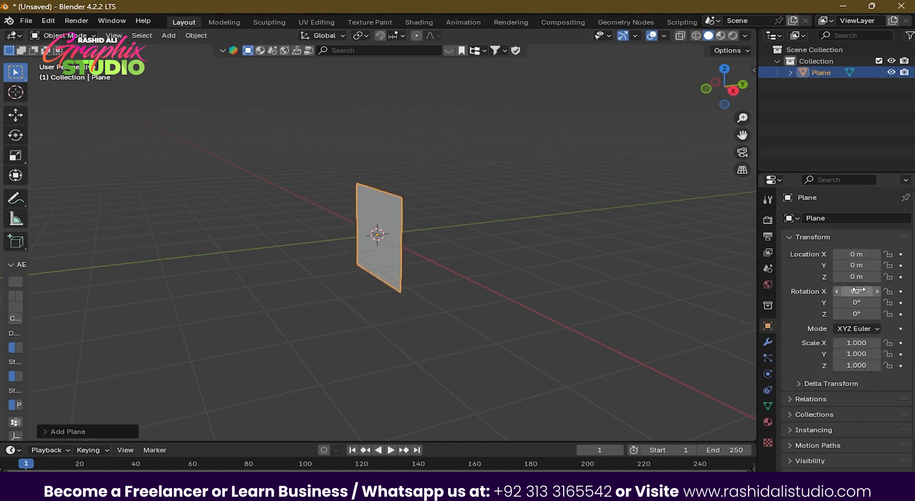
Set the plane's rotation to 0° on Y and 90° on Z.
{"action": "double_click", "coordinate": [862, 299]}
{"action": "type", "text": "90"}
{"action": "key", "text": "Return"}
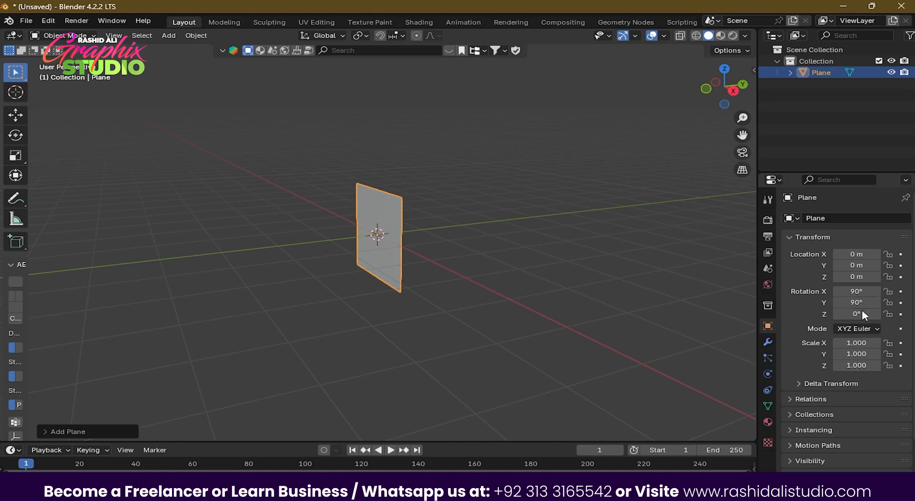
{"action": "double_click", "coordinate": [863, 313]}
{"action": "type", "text": "90"}
{"action": "key", "text": "Return"}
{"action": "double_click", "coordinate": [869, 303]}
{"action": "type", "text": "0"}
{"action": "key", "text": "Return"}
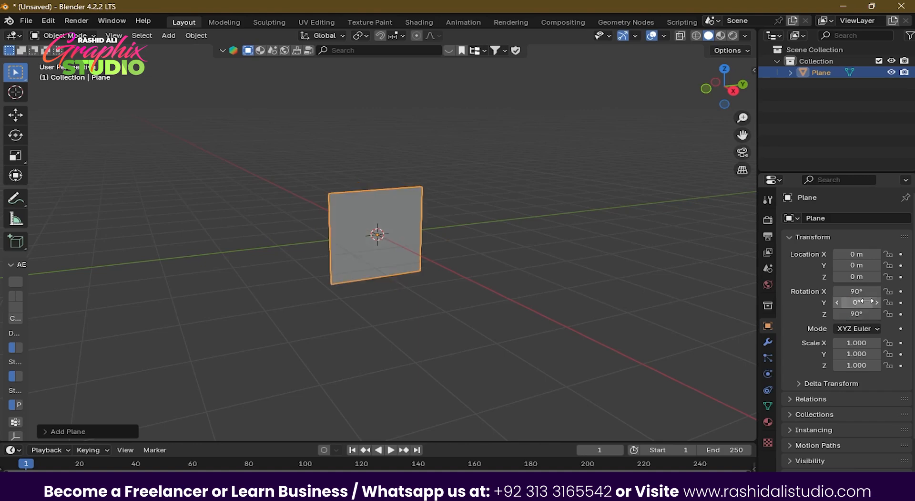
Switch the viewport to the right orthographic view so the plane is seen face-on.
{"action": "left_click", "coordinate": [733, 89]}
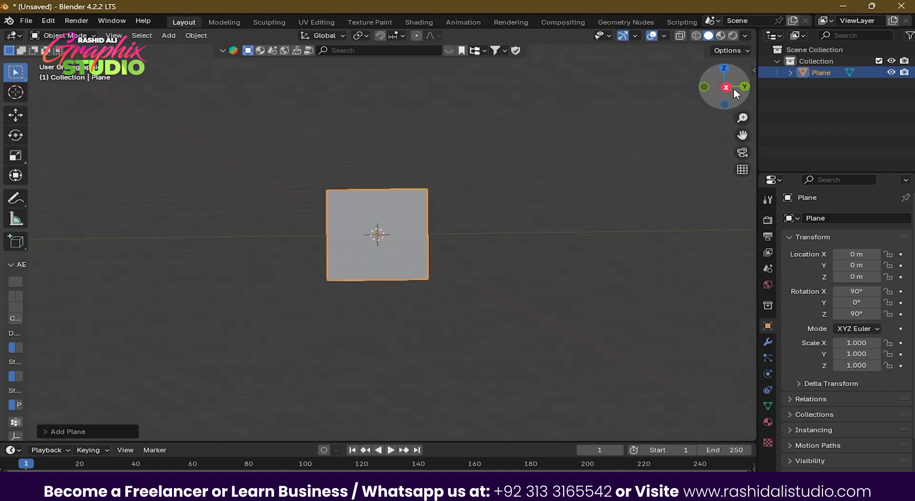
{"action": "left_click_drag", "start_coordinate": [297, 148], "coordinate": [432, 289]}
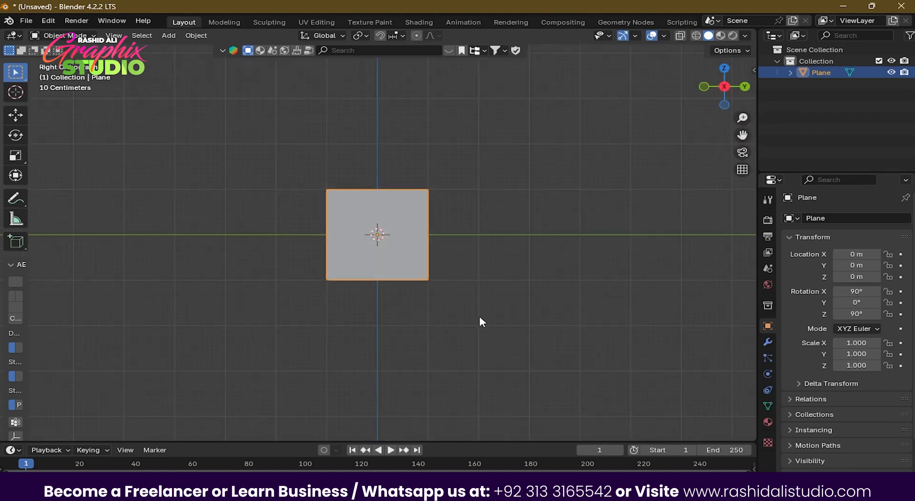
{"action": "scroll", "coordinate": [372, 231], "scroll_direction": "up", "scroll_amount": 5}
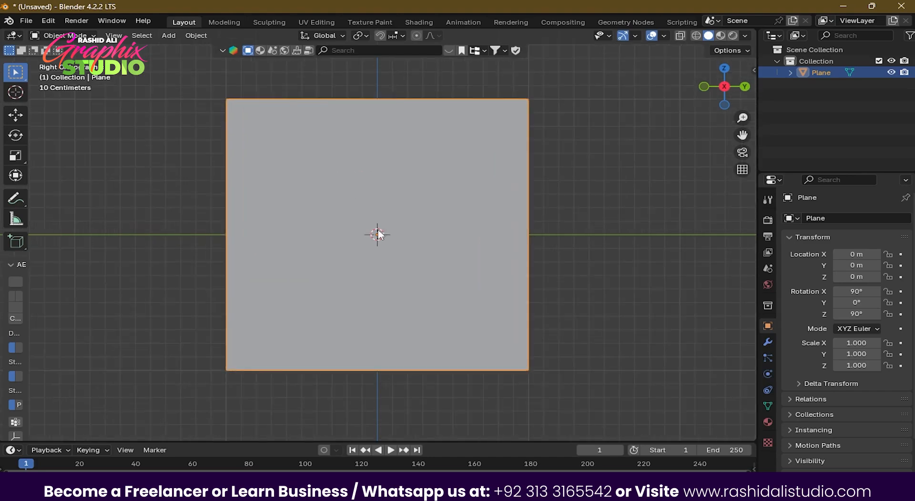
{"action": "scroll", "coordinate": [378, 231], "scroll_direction": "down", "scroll_amount": 2}
{"action": "scroll", "coordinate": [401, 236], "scroll_direction": "down", "scroll_amount": 4}
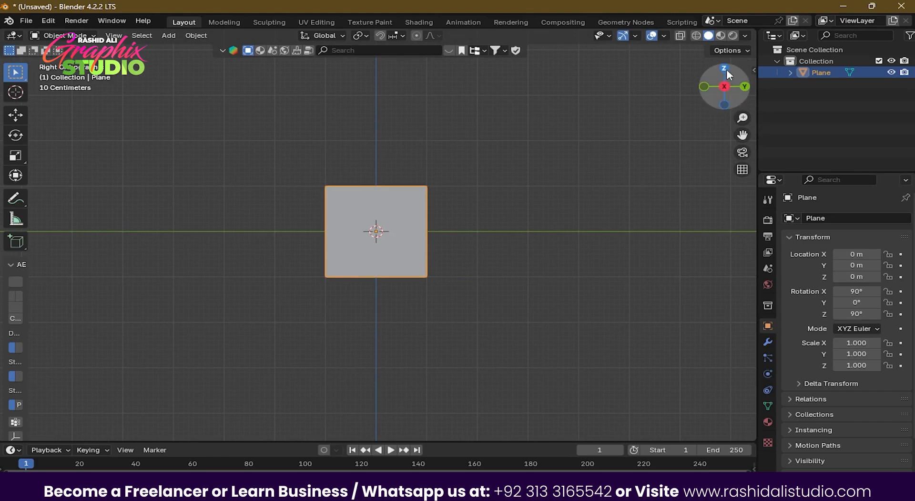
{"action": "left_click", "coordinate": [866, 365]}
{"action": "type", "text": "0"}
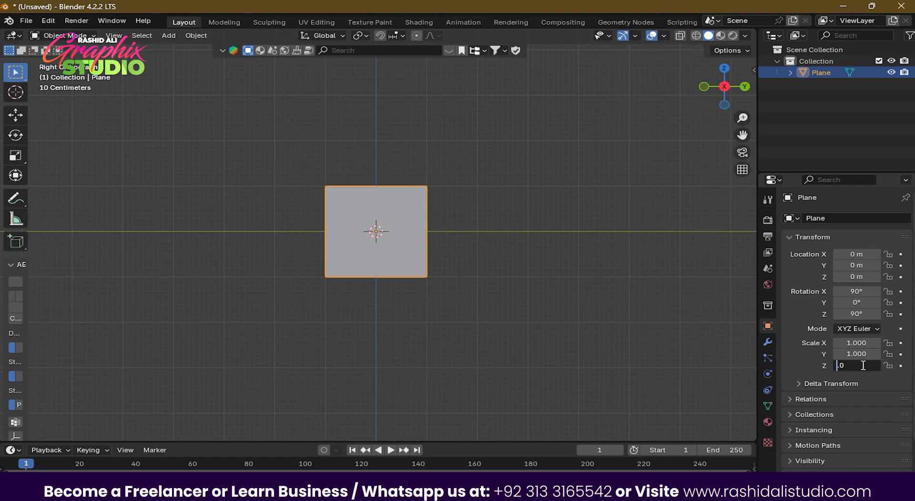
{"action": "type", "text": "3"}
{"action": "key", "text": "Return"}
{"action": "key", "text": "ctrl+z"}
Stretch the plane vertically by setting its Y scale to 2.
{"action": "left_click_drag", "start_coordinate": [856, 355], "coordinate": [901, 355]}
{"action": "left_click", "coordinate": [857, 354]}
{"action": "type", "text": "3"}
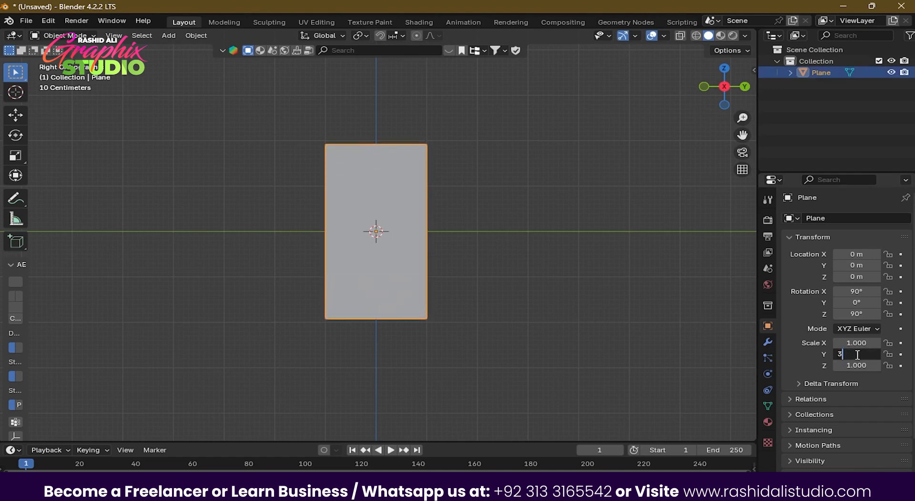
{"action": "key", "text": "Return"}
{"action": "left_click", "coordinate": [857, 354]}
{"action": "type", "text": "2"}
{"action": "key", "text": "Return"}
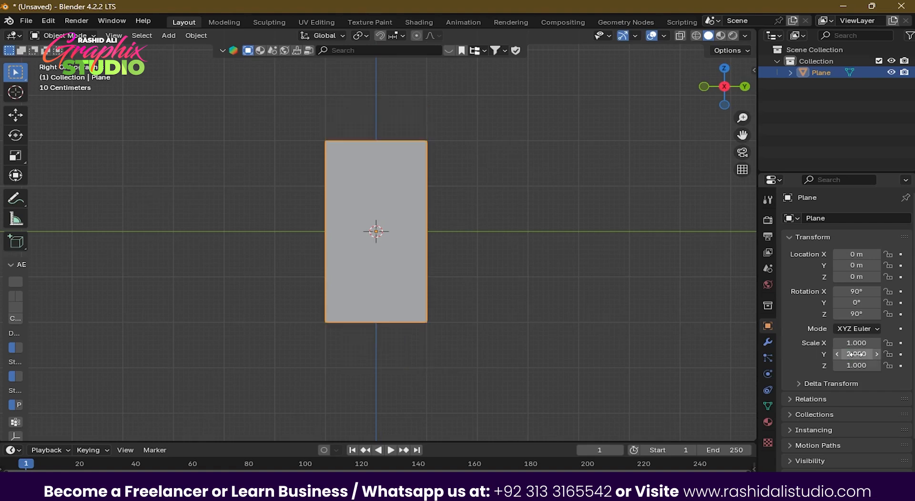
Widen the plane by setting its X scale to 1.2.
{"action": "left_click", "coordinate": [857, 343]}
{"action": "type", "text": "1.5"}
{"action": "key", "text": "Return"}
{"action": "left_click", "coordinate": [857, 343]}
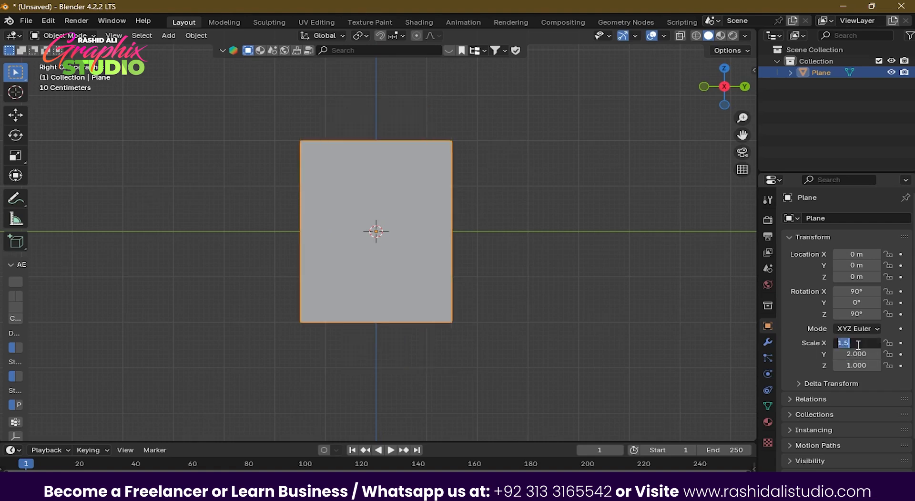
{"action": "type", "text": "1.2"}
{"action": "key", "text": "Return"}
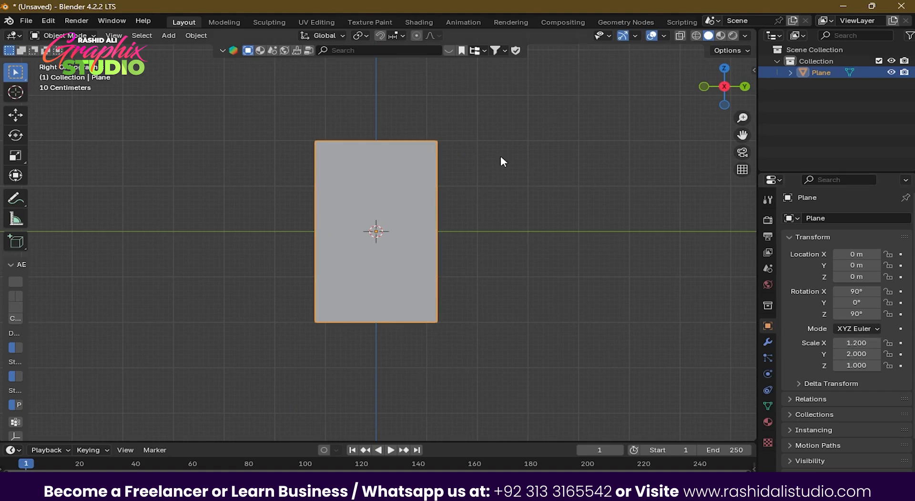
Put the plane into Edit Mode.
{"action": "scroll", "coordinate": [392, 183], "scroll_direction": "up", "scroll_amount": 1}
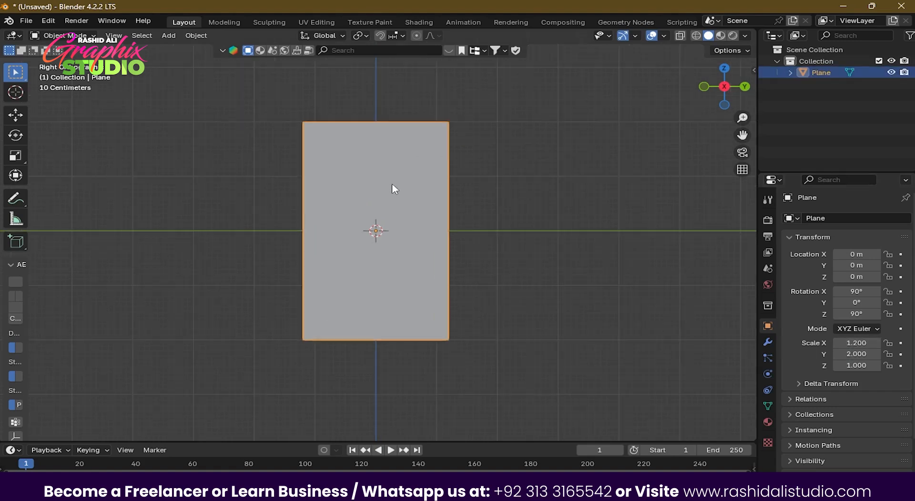
{"action": "middle_click_drag", "start_coordinate": [412, 201], "coordinate": [419, 201], "text": "shift"}
{"action": "left_click", "coordinate": [79, 36]}
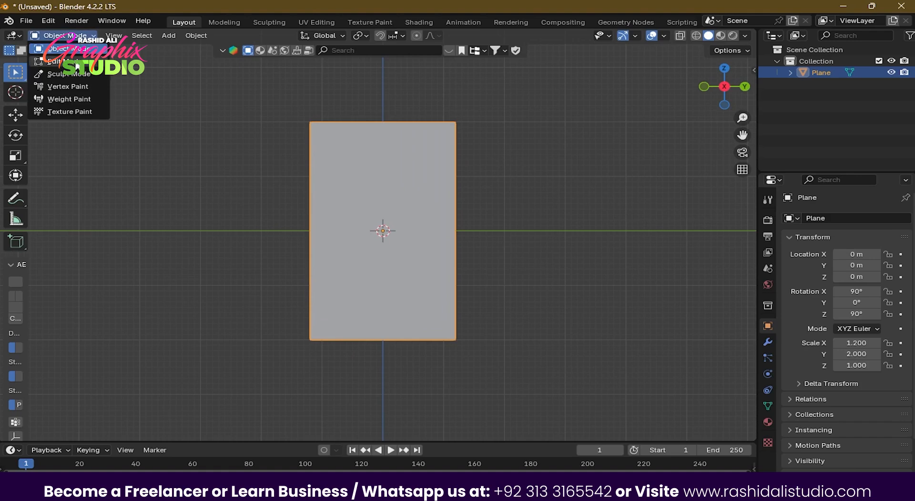
{"action": "left_click", "coordinate": [63, 61]}
{"action": "left_click", "coordinate": [62, 36]}
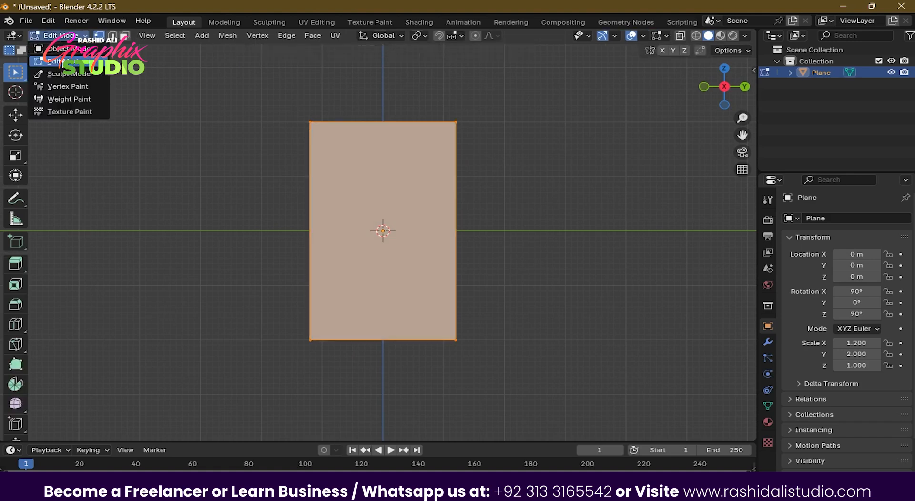
{"action": "left_click", "coordinate": [61, 61]}
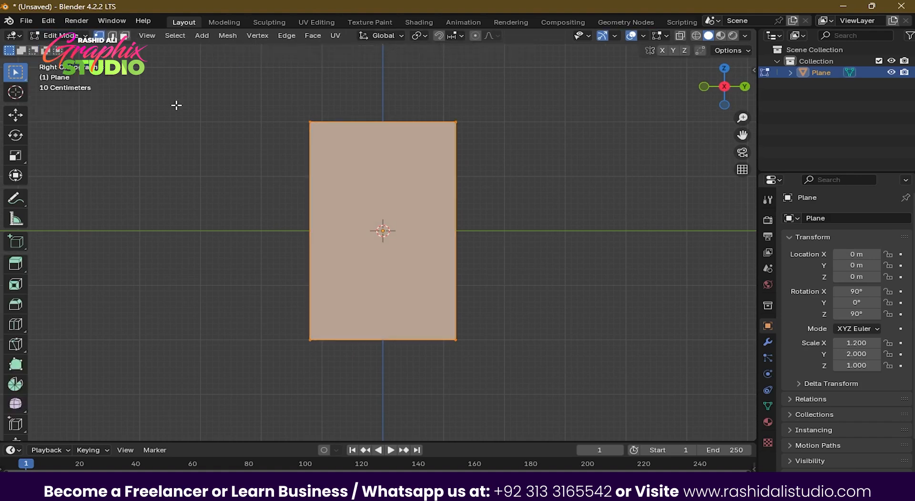
Select the plane's entire mesh and subdivide it with 10 cuts.
{"action": "right_click", "coordinate": [383, 170]}
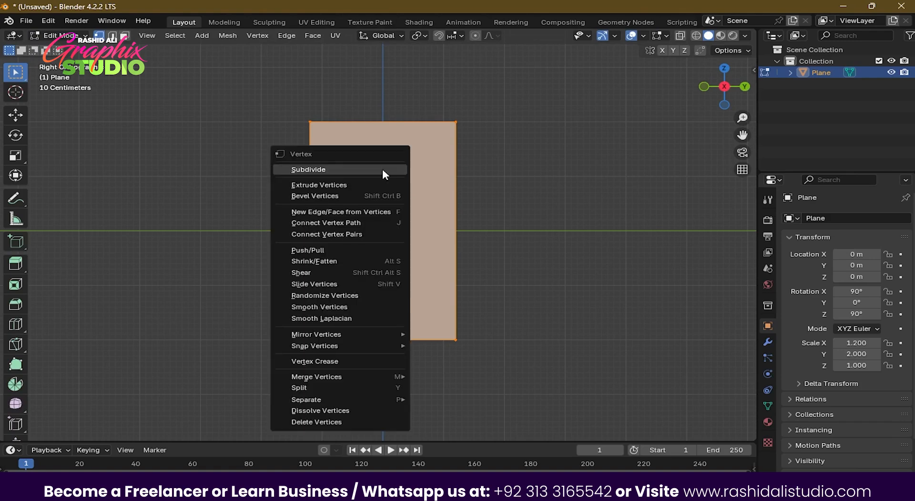
{"action": "left_click", "coordinate": [520, 159]}
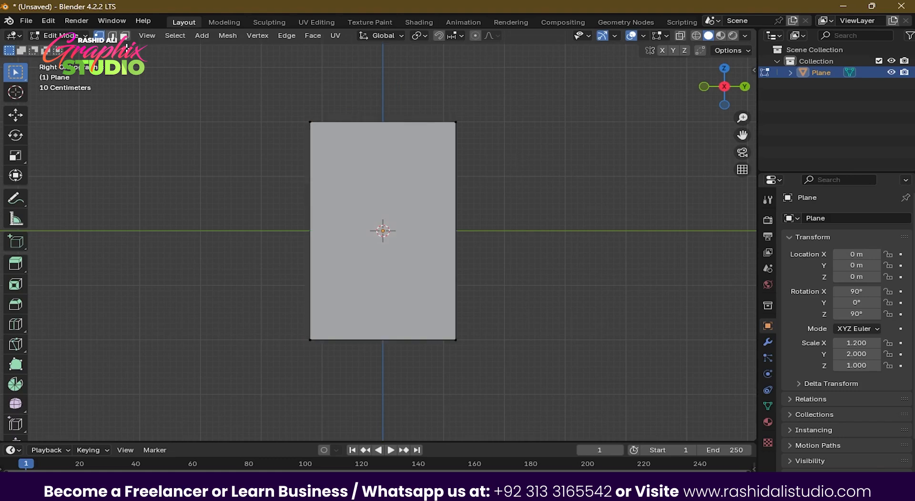
{"action": "left_click", "coordinate": [76, 35]}
{"action": "key", "text": "a"}
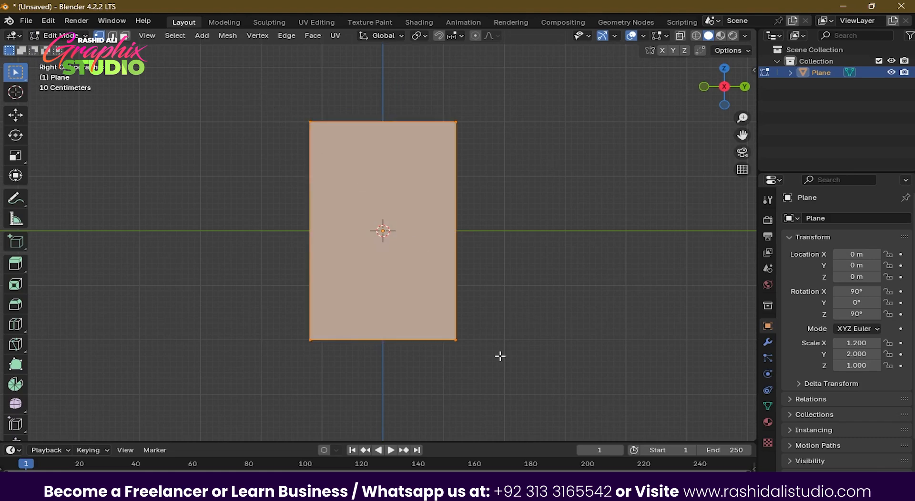
{"action": "right_click", "coordinate": [394, 161]}
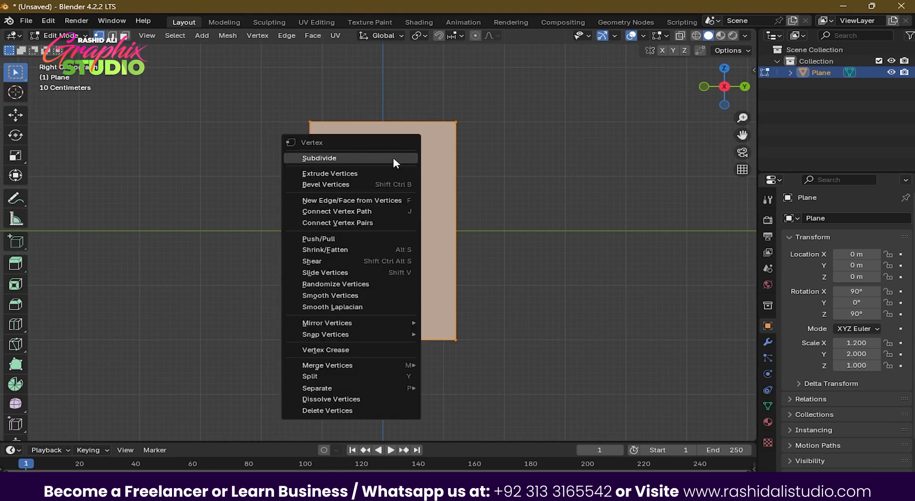
{"action": "left_click", "coordinate": [334, 157]}
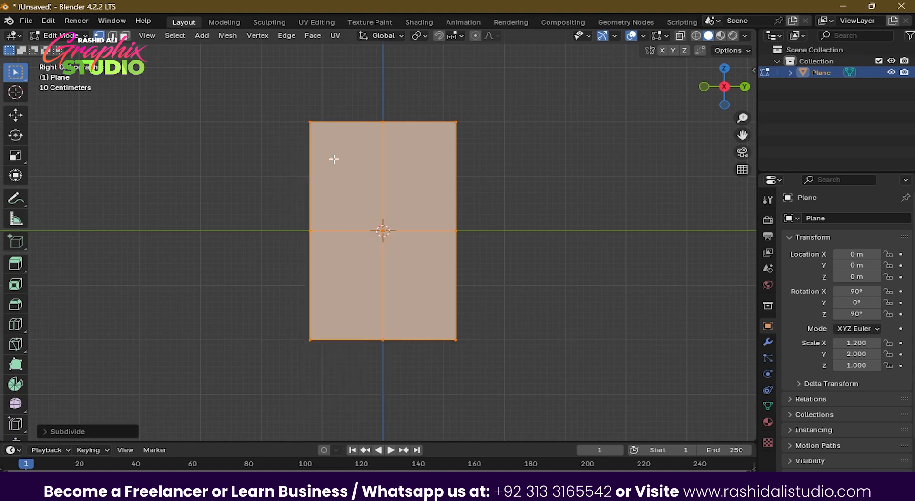
{"action": "left_click", "coordinate": [46, 431]}
{"action": "mouse_move", "coordinate": [161, 353]}
{"action": "left_mouse_down"}
{"action": "mouse_move", "coordinate": [188, 352]}
{"action": "mouse_move", "coordinate": [162, 353]}
{"action": "left_mouse_up"}
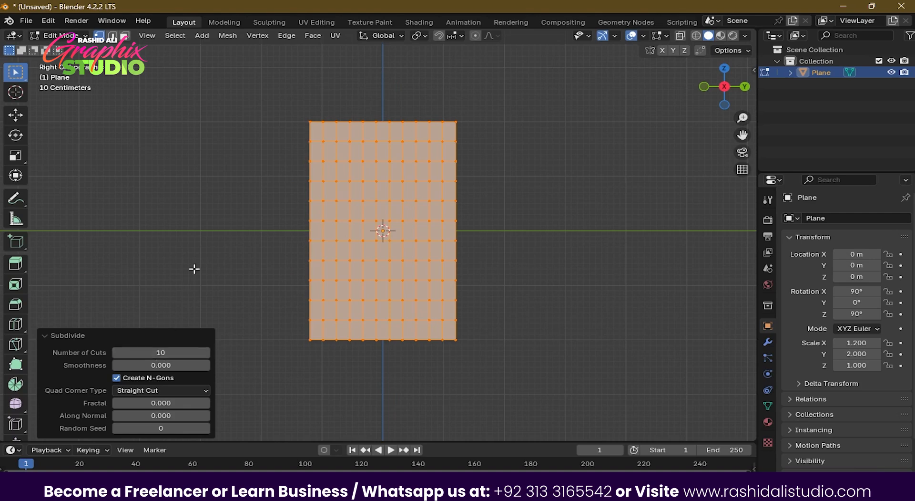
Reselect the whole mesh and subdivide it again with 4 cuts.
{"action": "left_click", "coordinate": [200, 244]}
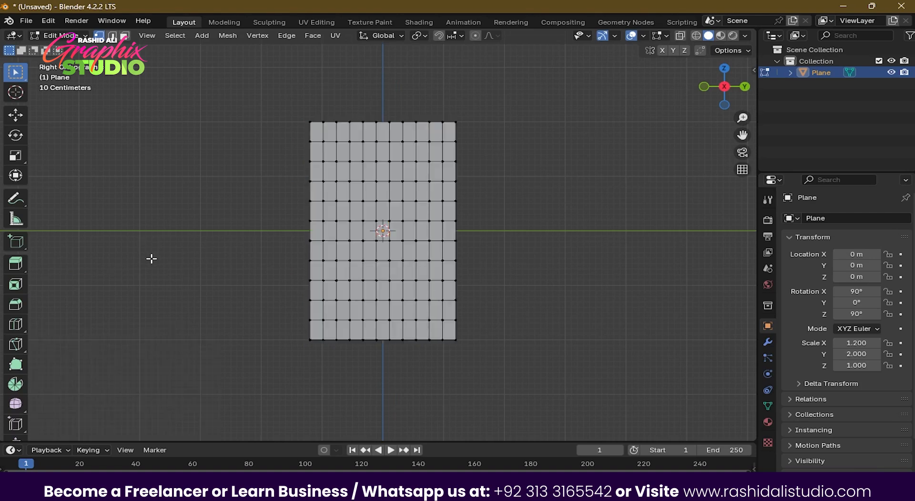
{"action": "key", "text": "a"}
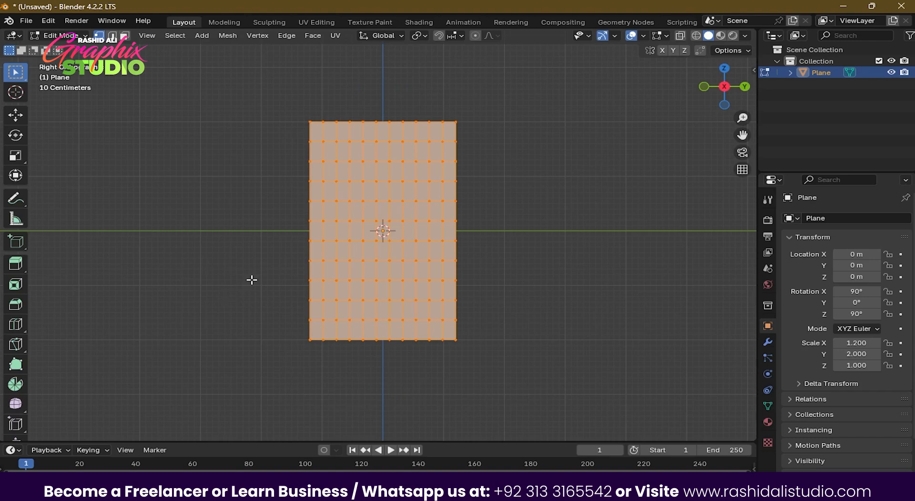
{"action": "right_click", "coordinate": [294, 220]}
{"action": "left_click", "coordinate": [333, 220]}
{"action": "left_click", "coordinate": [169, 352]}
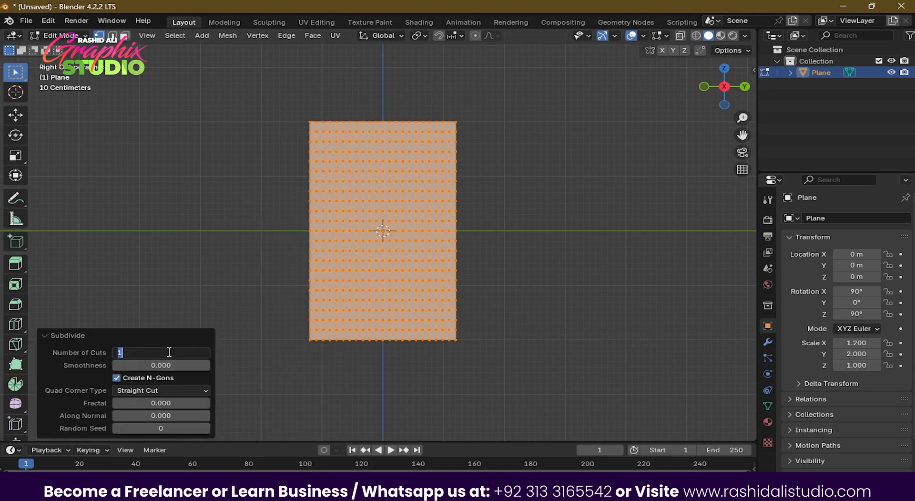
{"action": "type", "text": "4"}
{"action": "key", "text": "Return"}
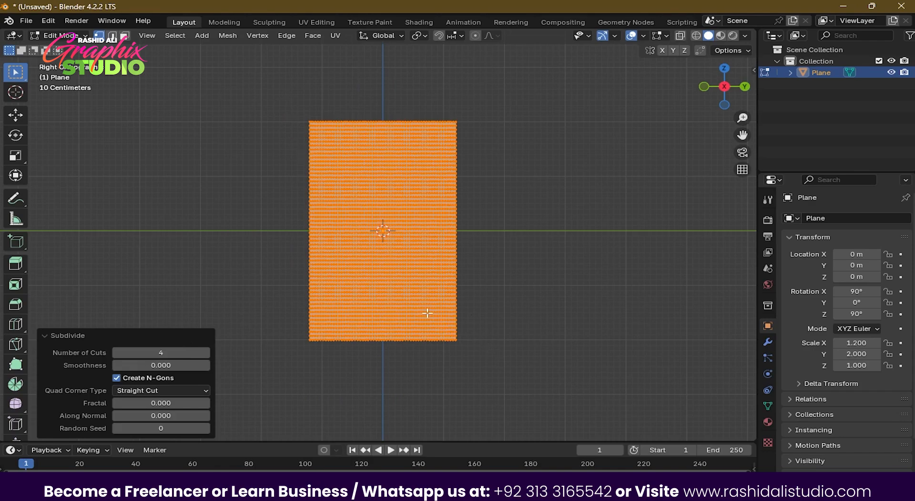
Leave mesh editing and return the subdivided plane to Object Mode.
{"action": "left_click", "coordinate": [60, 36]}
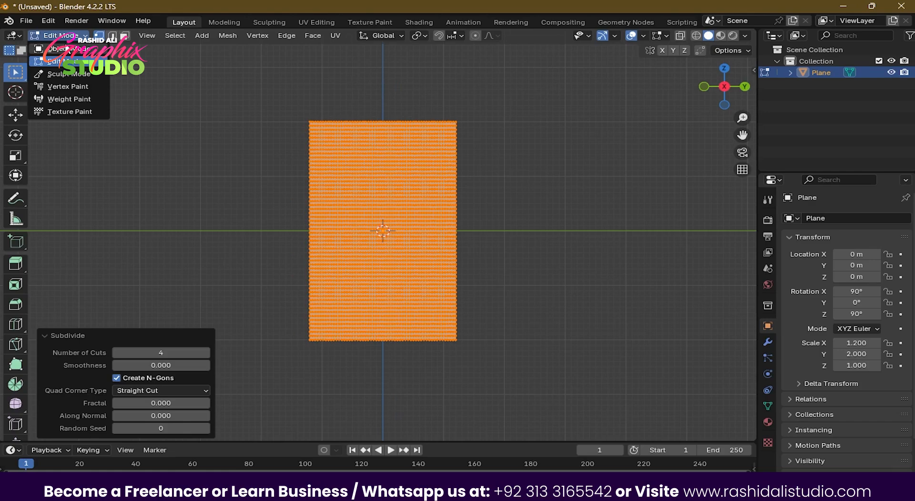
{"action": "left_click", "coordinate": [64, 48]}
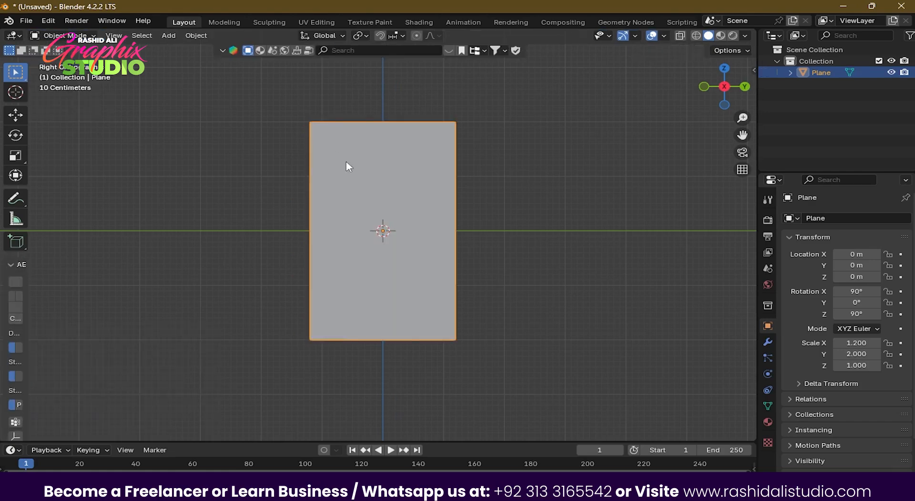
{"action": "scroll", "coordinate": [346, 163], "scroll_direction": "up", "scroll_amount": 1}
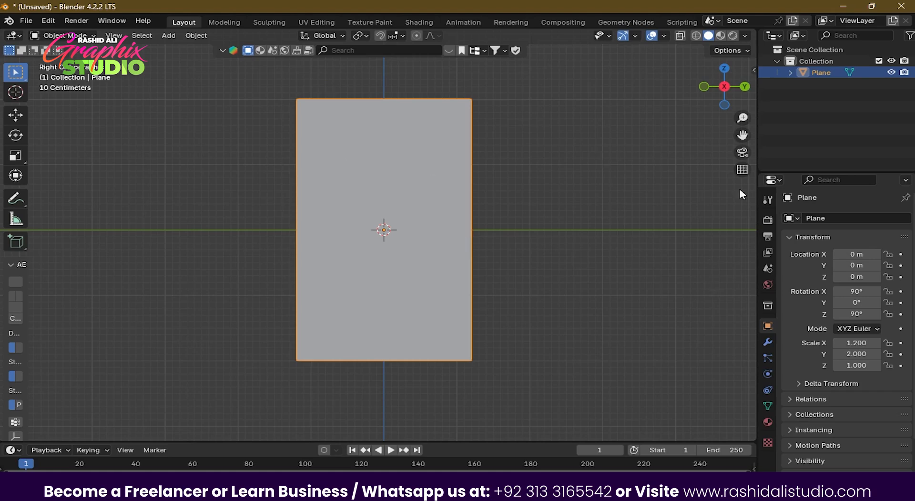
Add Cloth physics to the plane, preview the simulation, and return to the first frame.
{"action": "left_click", "coordinate": [768, 374]}
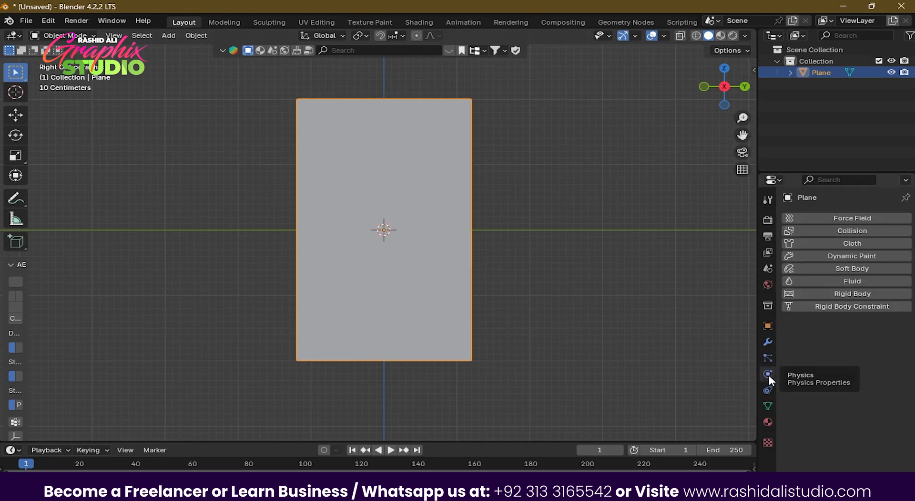
{"action": "left_click", "coordinate": [851, 244]}
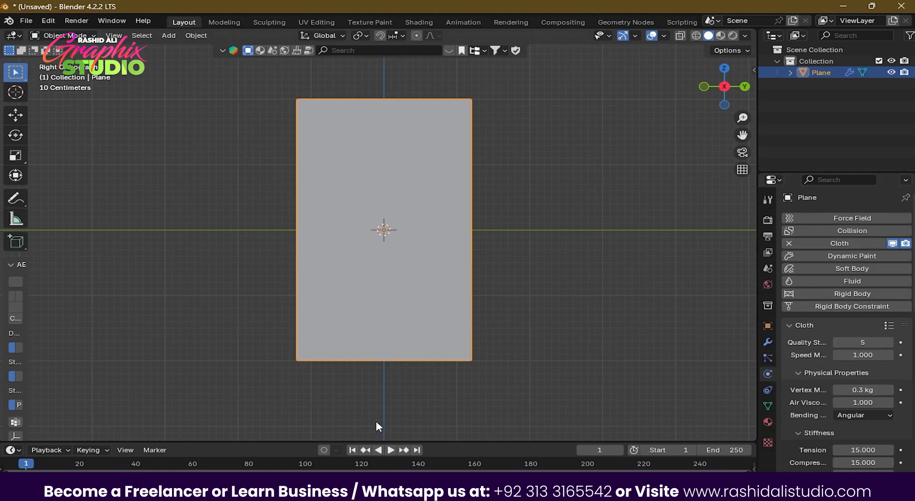
{"action": "left_click", "coordinate": [391, 450]}
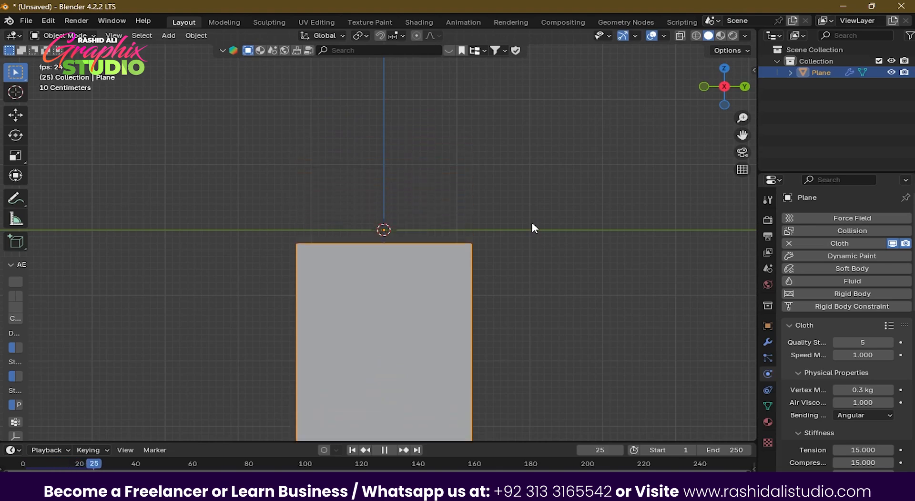
{"action": "key", "text": "Escape"}
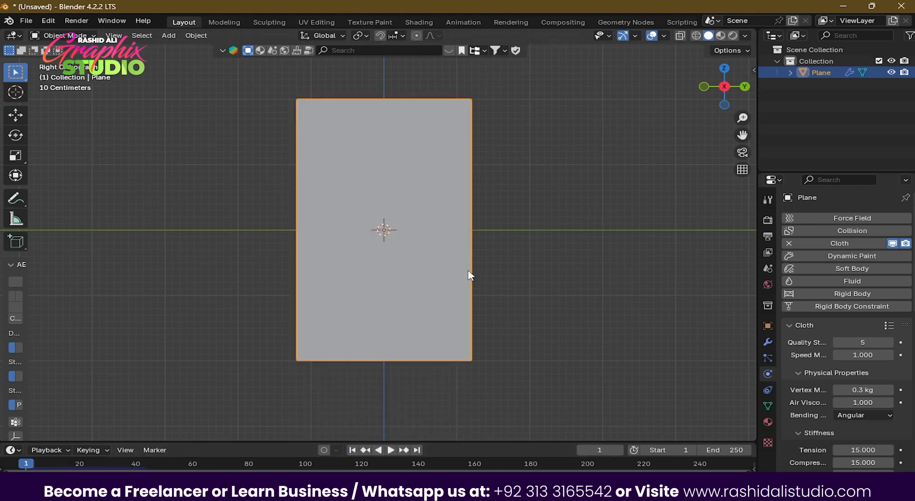
Preview the cloth simulation of the unpinned plane from an angled view and stop playback.
{"action": "middle_click_drag", "start_coordinate": [468, 272], "coordinate": [457, 239]}
{"action": "scroll", "coordinate": [448, 241], "scroll_direction": "down", "scroll_amount": 5}
{"action": "key", "text": "space"}
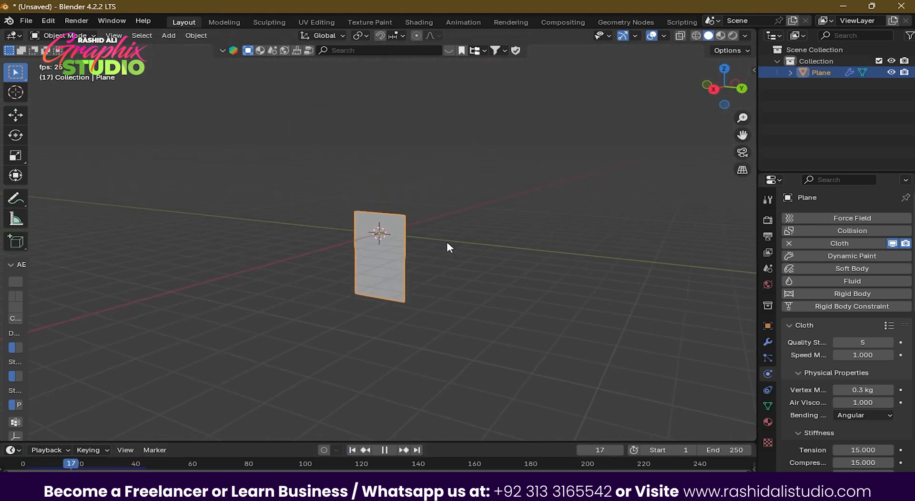
{"action": "key", "text": "space"}
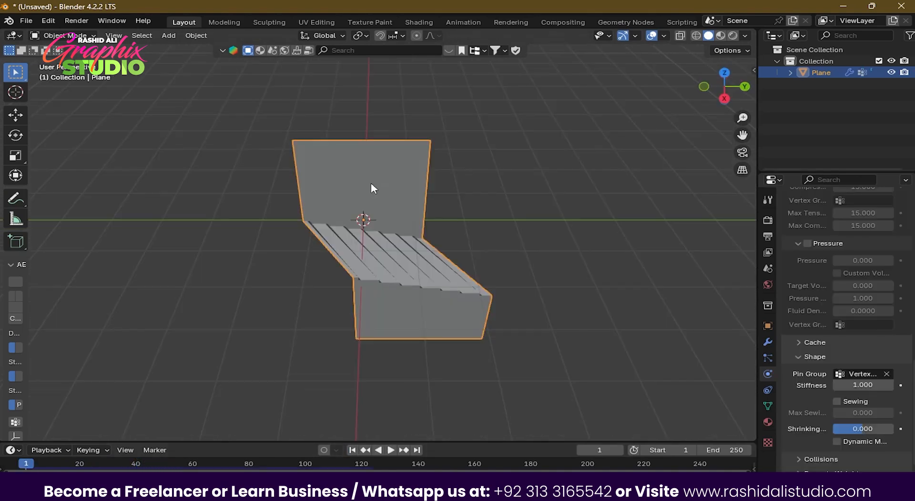
Delete the existing cloth plane and add a new mesh plane at the origin.
{"action": "key", "text": "Delete"}
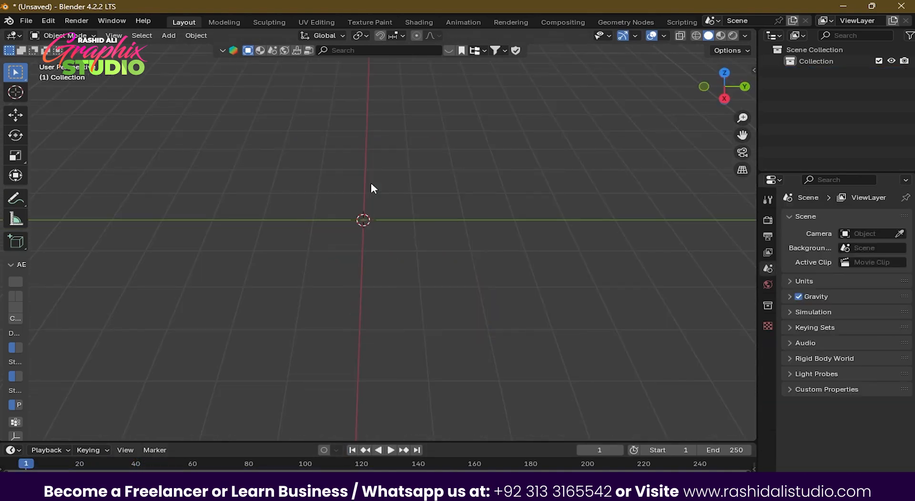
{"action": "left_click", "coordinate": [169, 36]}
{"action": "mouse_move", "coordinate": [205, 50]}
{"action": "left_click", "coordinate": [296, 48]}
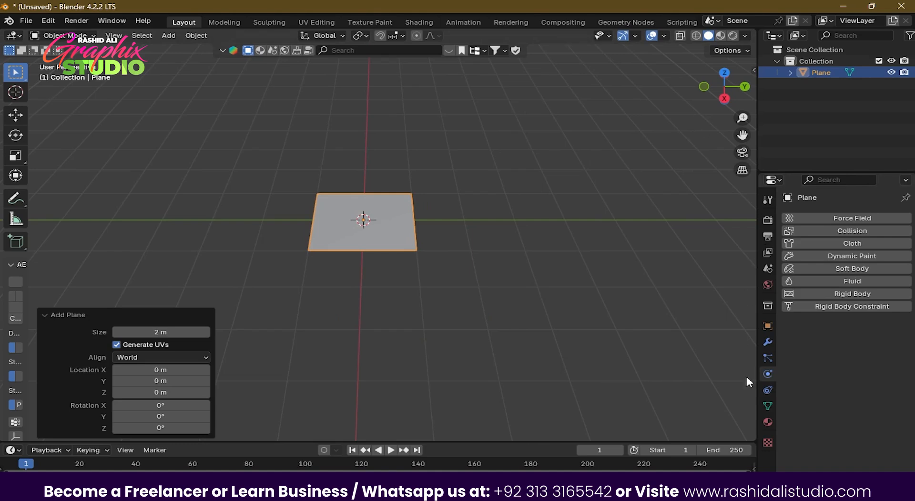
Stand the new plane upright by setting its X rotation to 90°.
{"action": "left_click", "coordinate": [769, 326]}
{"action": "left_click", "coordinate": [858, 291]}
{"action": "type", "text": "90"}
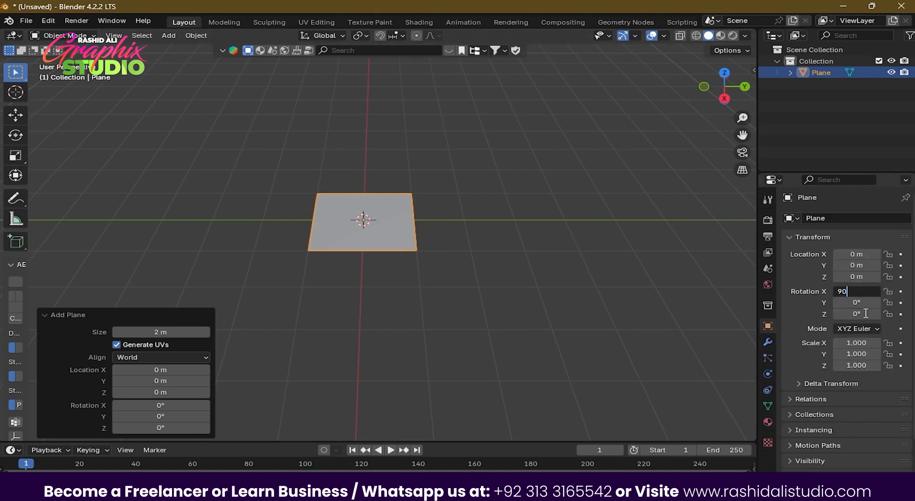
{"action": "key", "text": "Return"}
{"action": "left_click", "coordinate": [866, 313]}
{"action": "key", "text": "Return"}
Set the plane's scale to 1.2 in X and 2 in Y, and its Z rotation to 90°.
{"action": "left_click_drag", "start_coordinate": [858, 342], "coordinate": [864, 338]}
{"action": "left_click", "coordinate": [866, 353]}
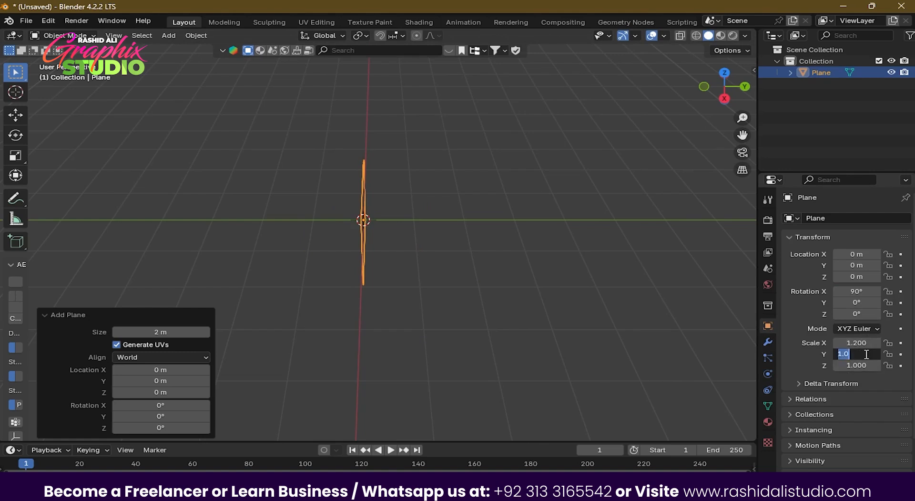
{"action": "type", "text": "2."}
{"action": "key", "text": "Return"}
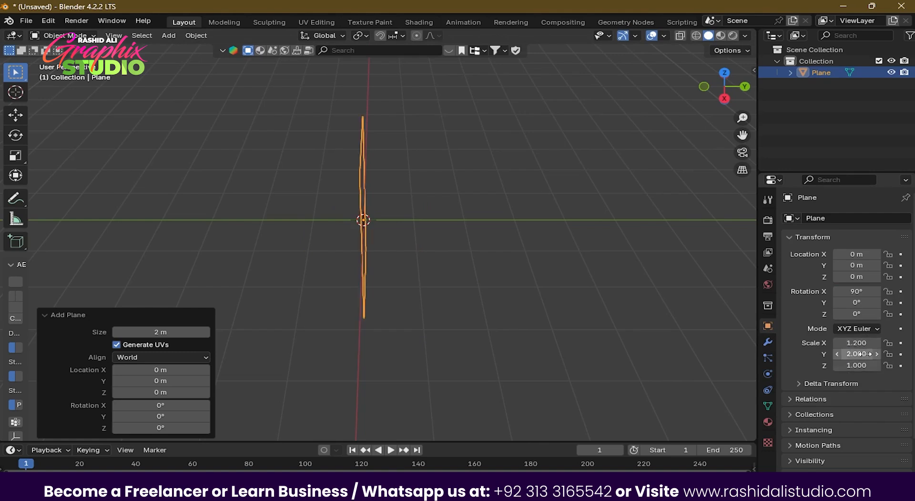
{"action": "left_click", "coordinate": [866, 313]}
{"action": "type", "text": "90"}
{"action": "key", "text": "Return"}
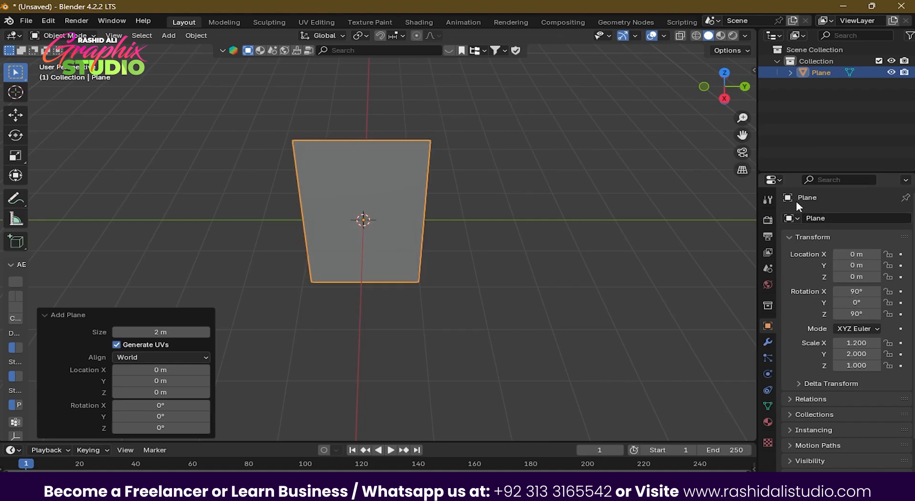
Enter Edit Mode on the plane and subdivide its mesh with 10 cuts.
{"action": "key", "text": "Tab"}
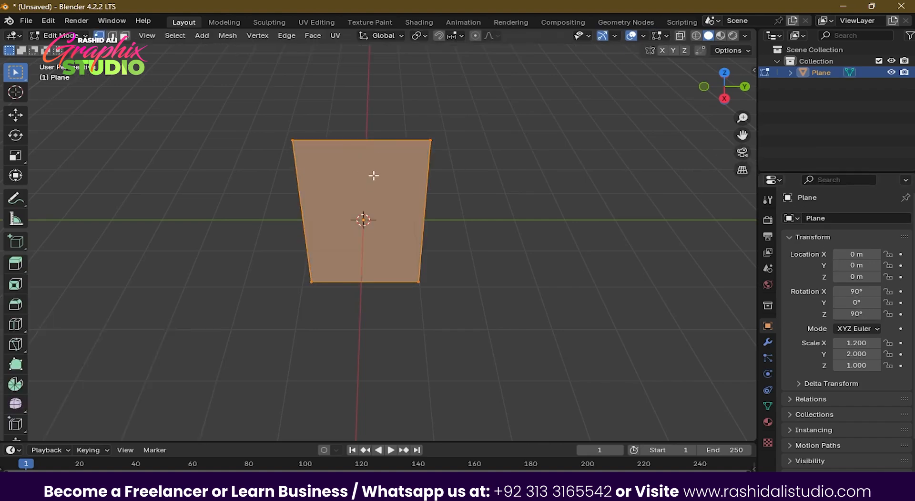
{"action": "right_click", "coordinate": [368, 171]}
{"action": "left_click", "coordinate": [367, 173]}
{"action": "left_click_drag", "start_coordinate": [140, 353], "coordinate": [191, 353]}
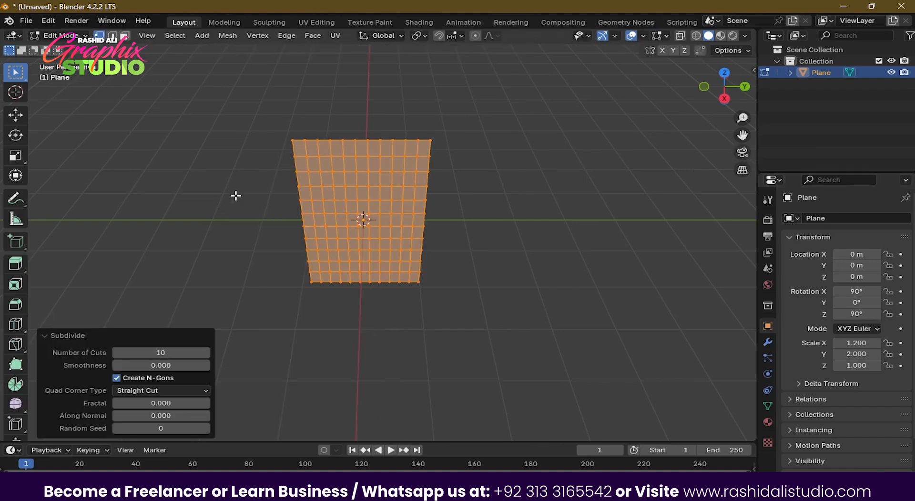
Subdivide the whole mesh again with 4 cuts and return to Object Mode.
{"action": "right_click", "coordinate": [364, 193]}
{"action": "left_click", "coordinate": [362, 191]}
{"action": "double_click", "coordinate": [172, 352]}
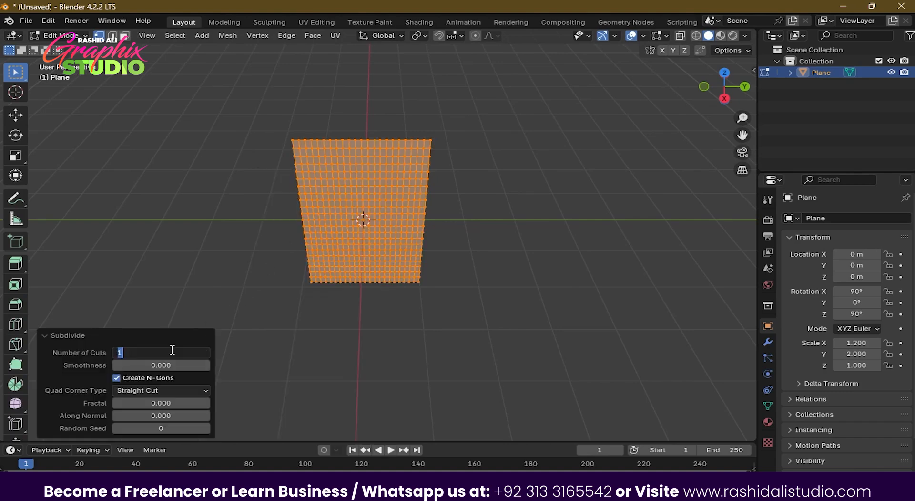
{"action": "type", "text": "4"}
{"action": "key", "text": "Return"}
{"action": "left_click", "coordinate": [60, 36]}
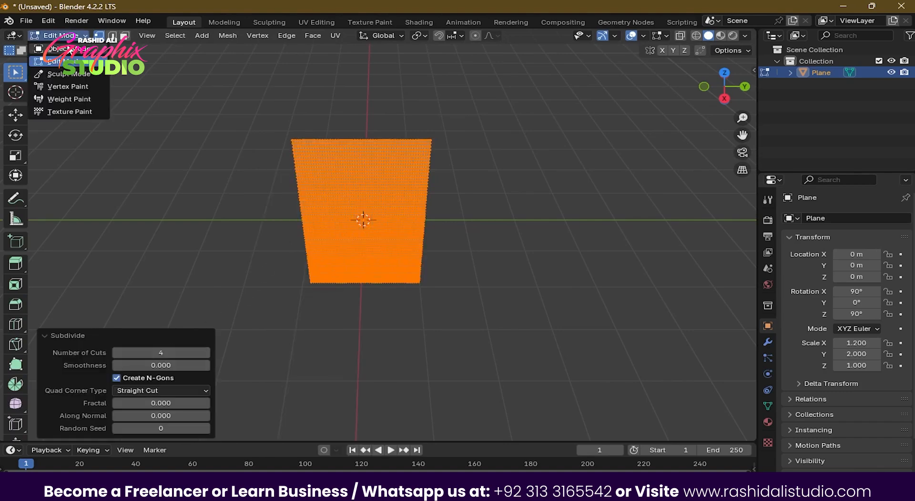
{"action": "left_click", "coordinate": [58, 48]}
In Edit Mode, select only the row of vertices along the plane's top edge from the right orthographic view.
{"action": "left_click", "coordinate": [724, 99]}
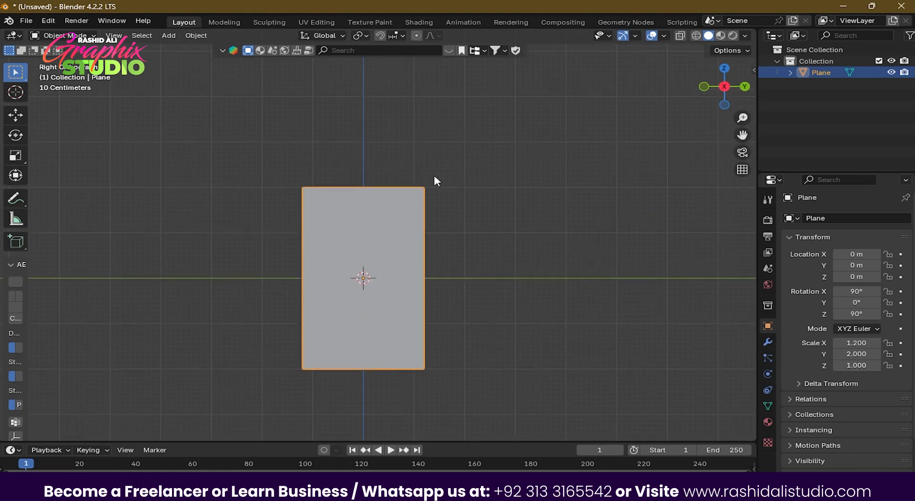
{"action": "scroll", "coordinate": [433, 189], "scroll_direction": "up", "scroll_amount": 5}
{"action": "key", "text": "Tab"}
{"action": "left_click", "coordinate": [147, 122]}
{"action": "left_click_drag", "start_coordinate": [157, 106], "coordinate": [565, 143]}
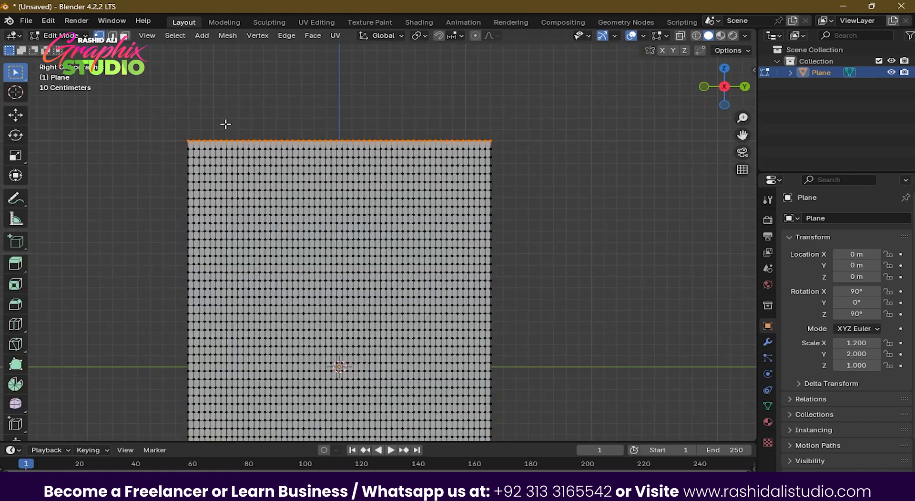
Create a vertex group named pin, assign the selected top-edge vertices to it, and return to Object Mode.
{"action": "left_click", "coordinate": [769, 375]}
{"action": "left_click", "coordinate": [770, 388]}
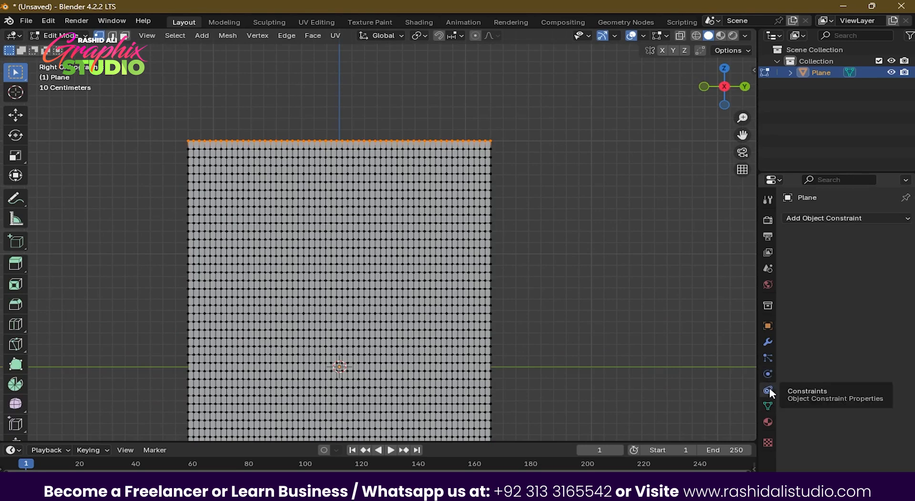
{"action": "left_click", "coordinate": [768, 405]}
{"action": "left_click", "coordinate": [901, 253]}
{"action": "double_click", "coordinate": [815, 256]}
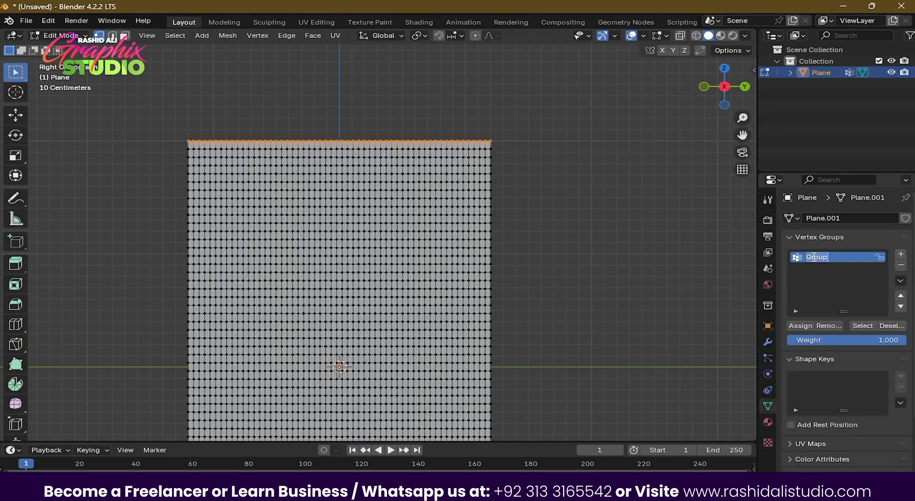
{"action": "type", "text": "pin"}
{"action": "left_click", "coordinate": [804, 328]}
{"action": "left_click", "coordinate": [70, 40]}
{"action": "left_click", "coordinate": [57, 46]}
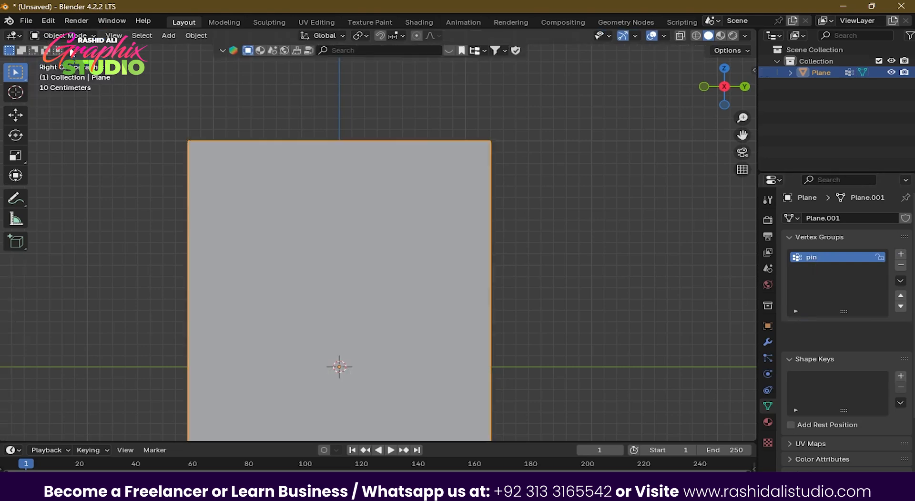
Add Cloth physics to the plane and set its Pin Group to pin.
{"action": "left_click", "coordinate": [766, 376]}
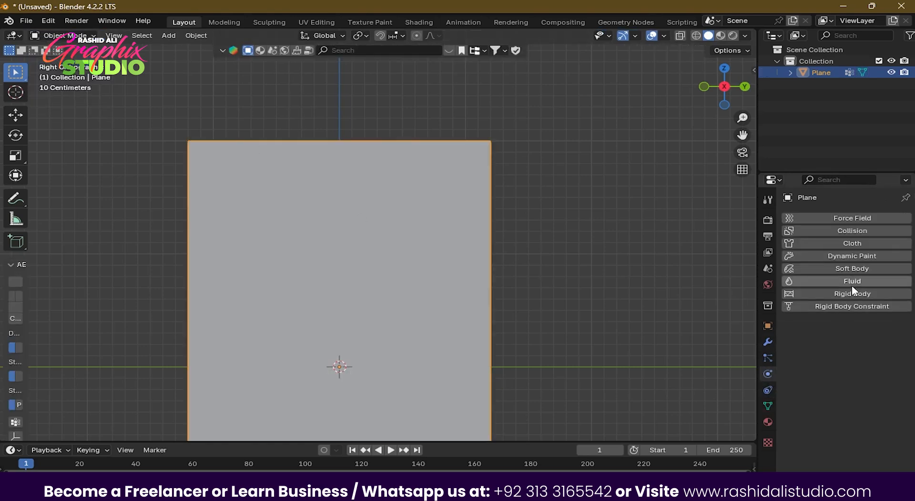
{"action": "left_click", "coordinate": [860, 243]}
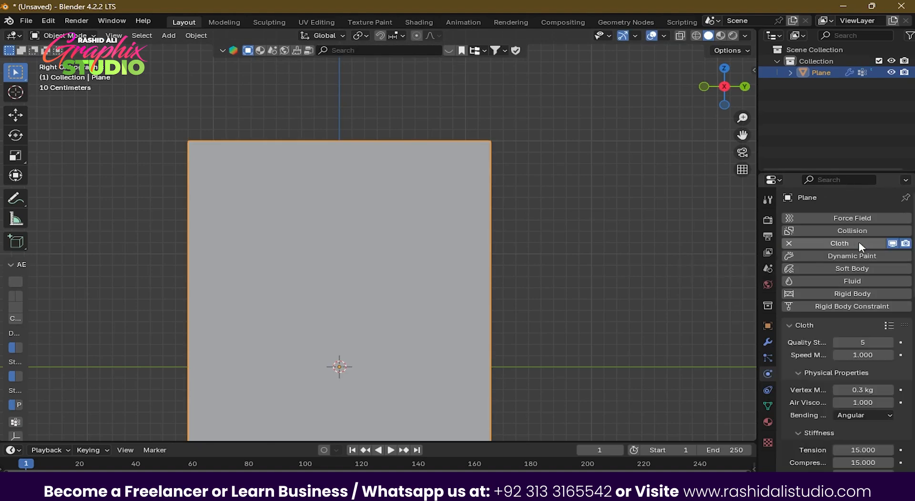
{"action": "scroll", "coordinate": [814, 362], "scroll_direction": "down", "scroll_amount": 8}
{"action": "scroll", "coordinate": [816, 364], "scroll_direction": "down", "scroll_amount": 10}
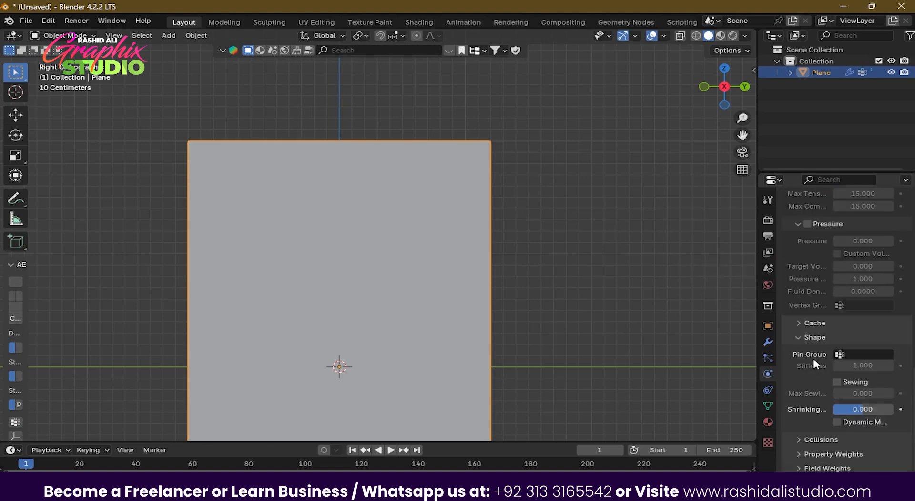
{"action": "left_click", "coordinate": [866, 354]}
{"action": "left_click", "coordinate": [801, 370]}
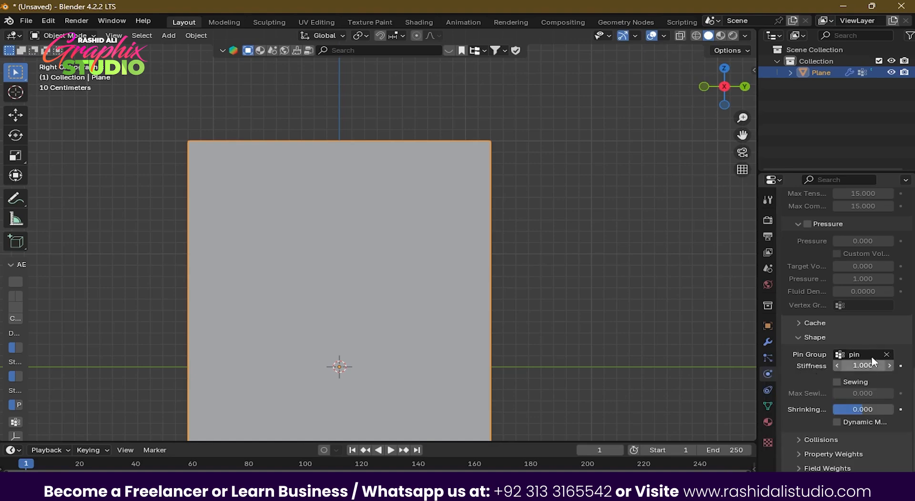
Play the pinned cloth simulation several times from an angled view, returning to the first frame after each run.
{"action": "scroll", "coordinate": [505, 319], "scroll_direction": "down", "scroll_amount": 4}
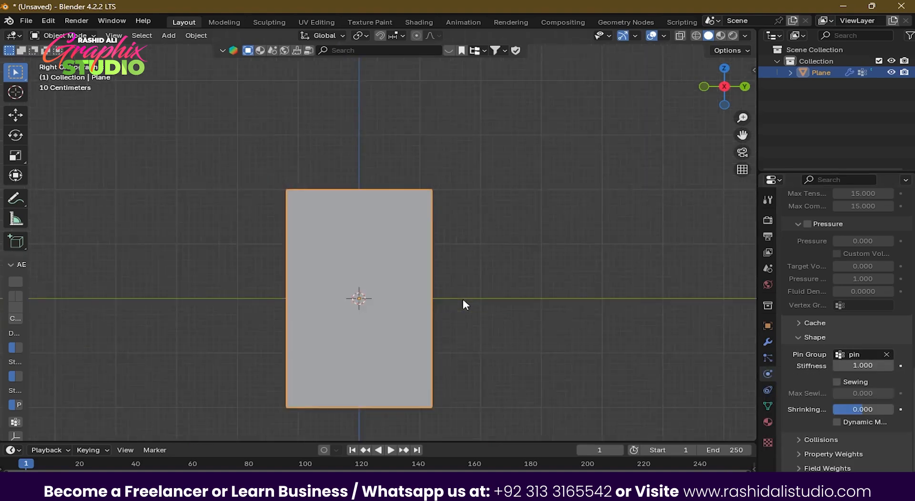
{"action": "middle_click_drag", "start_coordinate": [463, 303], "coordinate": [424, 336]}
{"action": "key", "text": "space"}
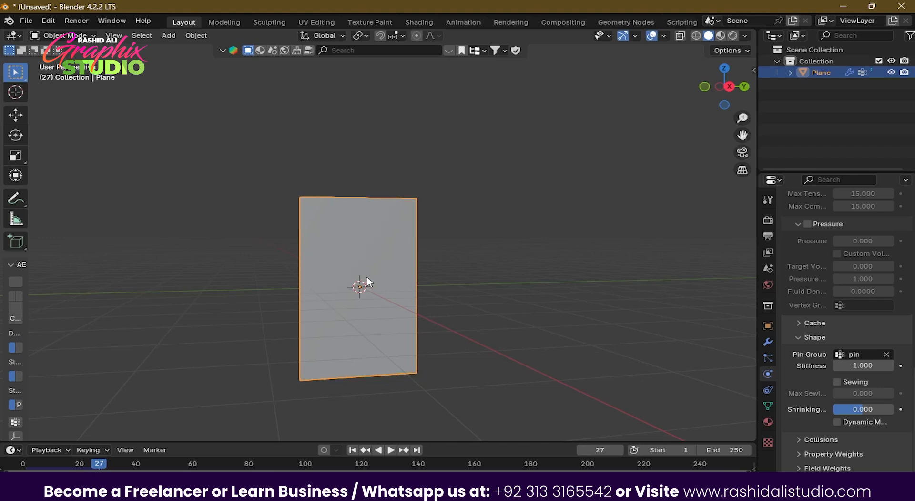
{"action": "left_click", "coordinate": [353, 450]}
{"action": "key", "text": "space"}
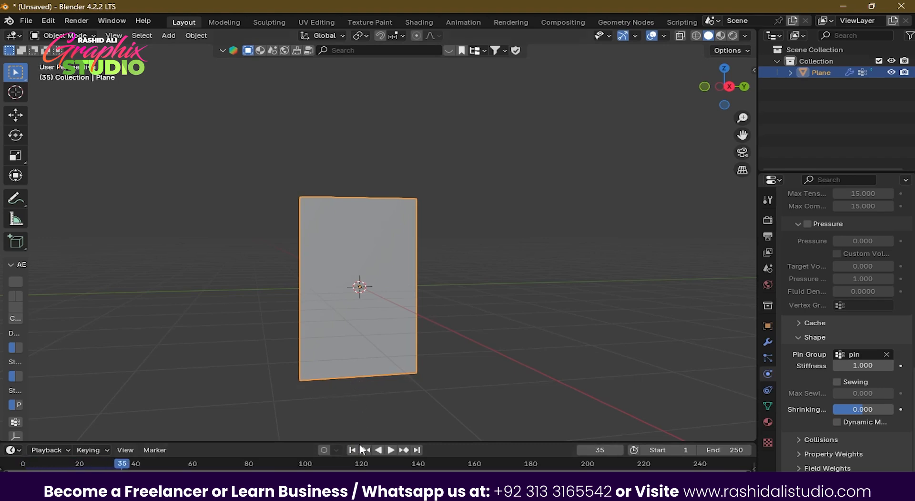
{"action": "left_click", "coordinate": [353, 450]}
{"action": "key", "text": "space"}
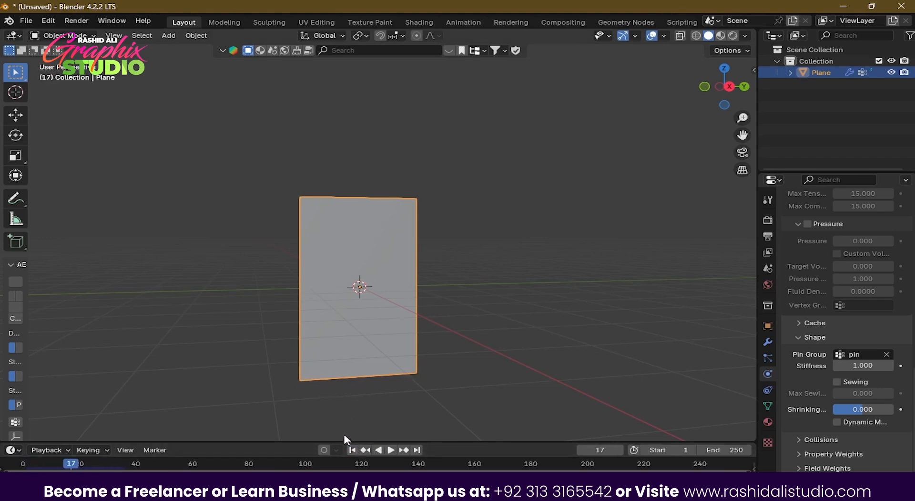
{"action": "left_click", "coordinate": [353, 450]}
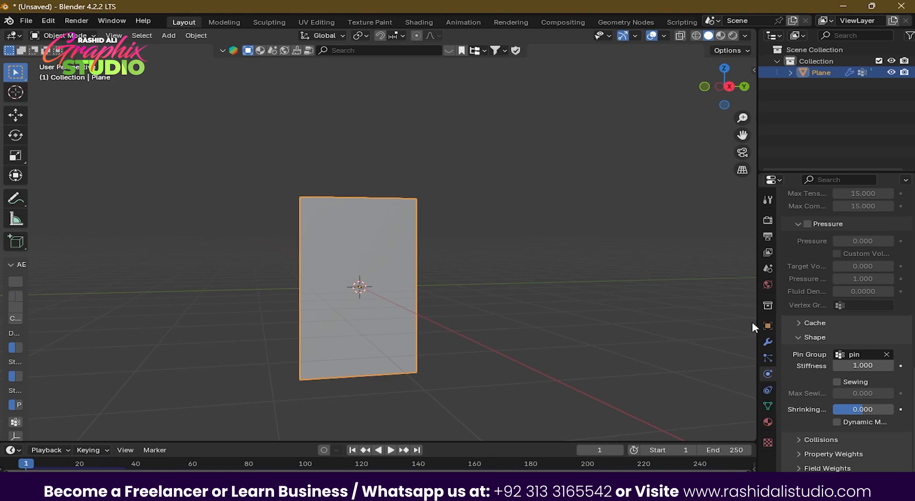
Set the plane's Z and X rotation to 0° and raise it about 1.98 m along Z.
{"action": "left_click", "coordinate": [768, 326]}
{"action": "left_click", "coordinate": [857, 275]}
{"action": "type", "text": "0"}
{"action": "key", "text": "Return"}
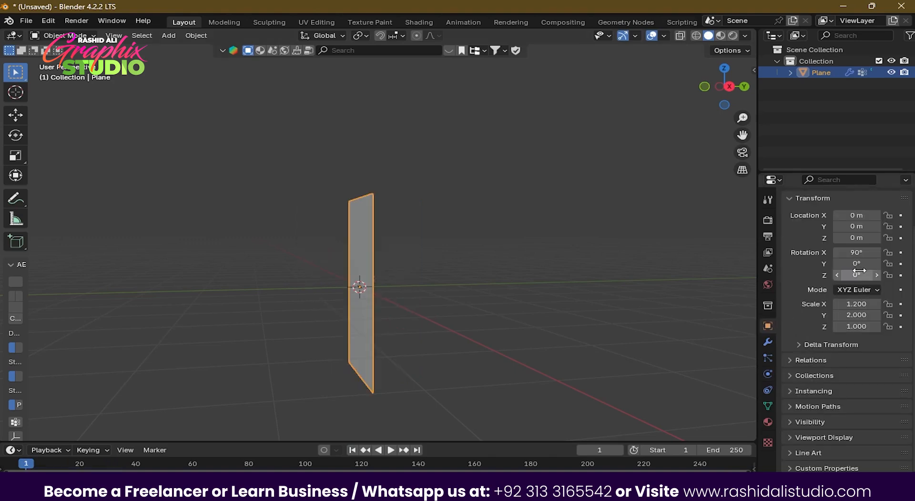
{"action": "left_click", "coordinate": [857, 252]}
{"action": "type", "text": "0"}
{"action": "key", "text": "Return"}
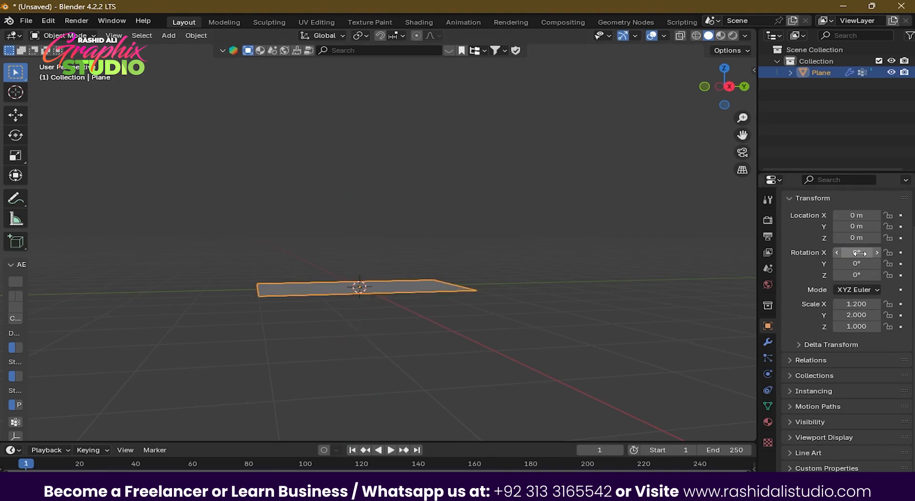
{"action": "left_click", "coordinate": [16, 114]}
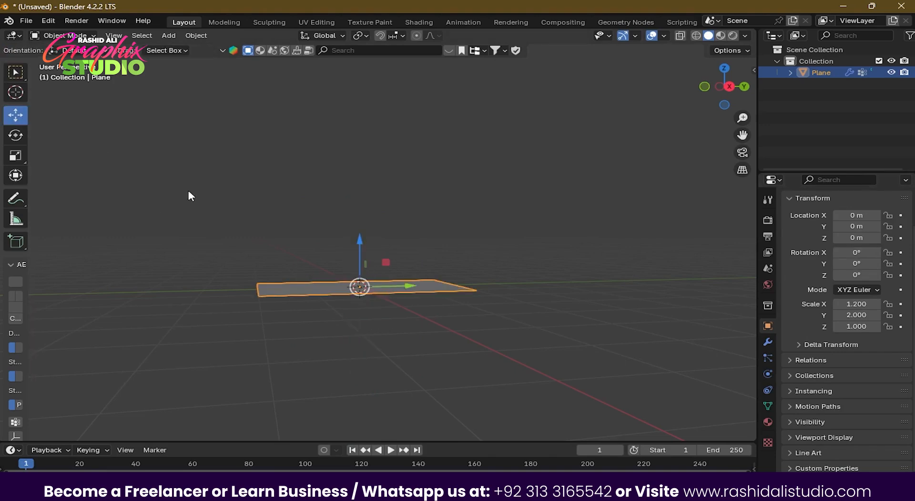
{"action": "left_click_drag", "start_coordinate": [360, 248], "coordinate": [360, 157]}
Replay the simulation of the raised horizontal cloth from the first frame and examine how it swings from its pinned edge.
{"action": "key", "text": "space"}
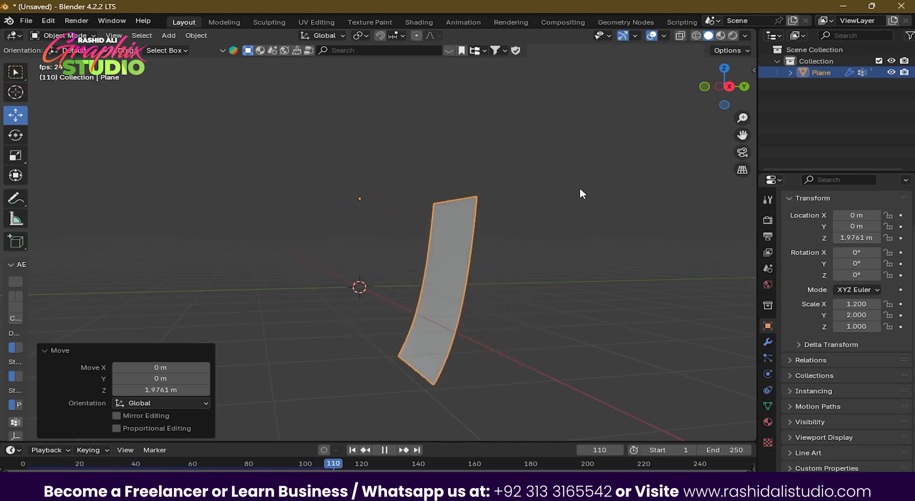
{"action": "key", "text": "space"}
{"action": "left_click", "coordinate": [353, 449]}
{"action": "key", "text": "space"}
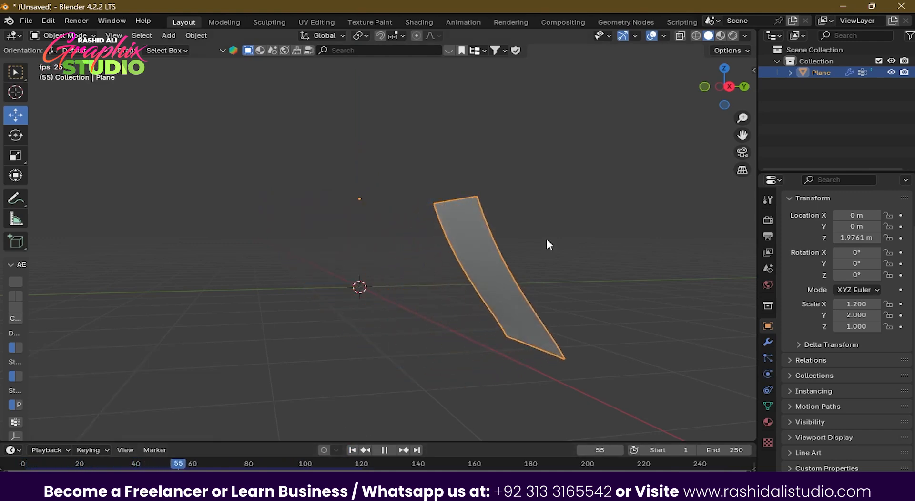
{"action": "key", "text": "space"}
{"action": "left_click", "coordinate": [352, 449]}
{"action": "key", "text": "space"}
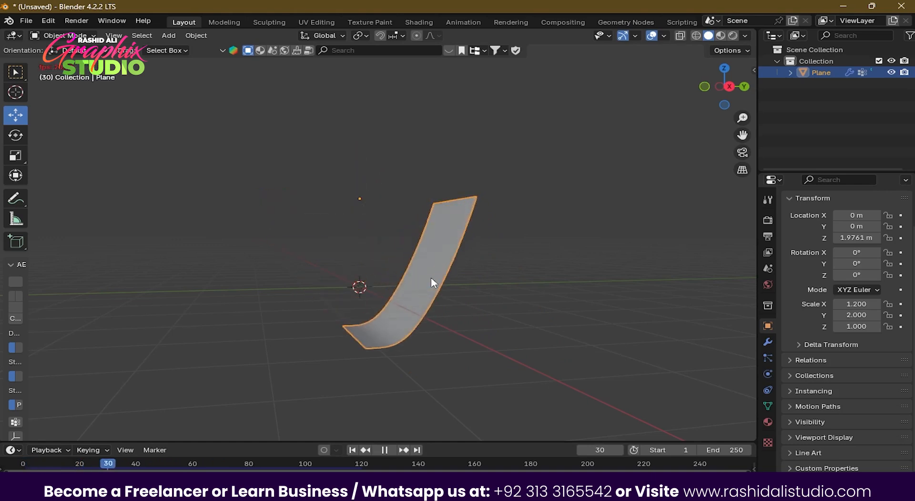
{"action": "key", "text": "space"}
{"action": "middle_click_drag", "start_coordinate": [535, 297], "coordinate": [371, 186]}
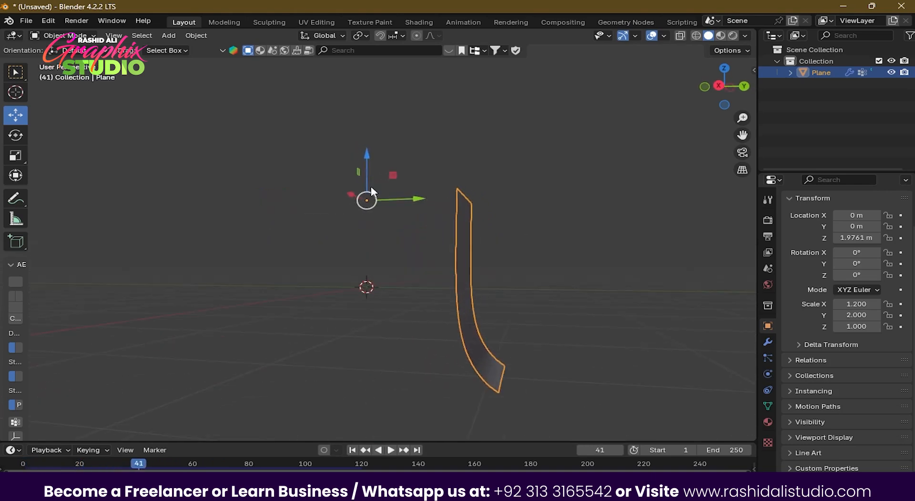
Add a second plane at the origin beneath the cloth and scale it up uniformly to about 3.47.
{"action": "left_click", "coordinate": [170, 41]}
{"action": "mouse_move", "coordinate": [193, 44]}
{"action": "left_click", "coordinate": [279, 48]}
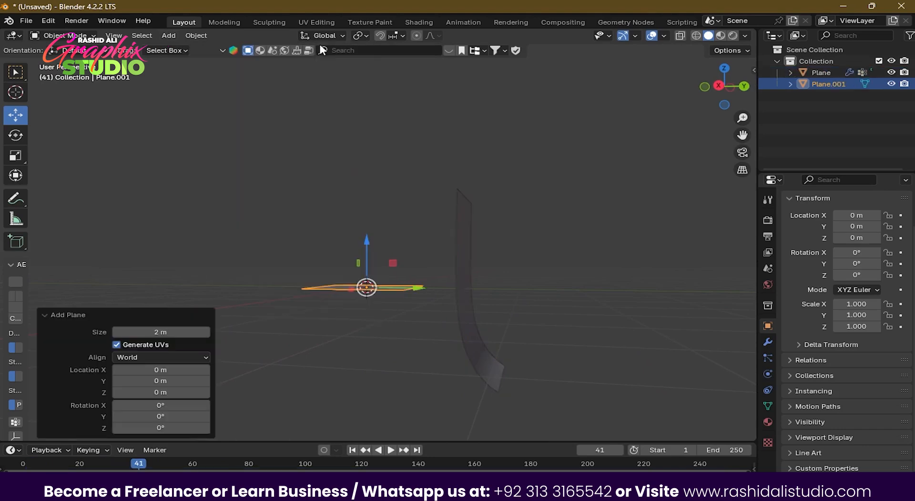
{"action": "middle_click_drag", "start_coordinate": [449, 227], "coordinate": [459, 295]}
{"action": "key", "text": "s"}
{"action": "left_click", "coordinate": [514, 254]}
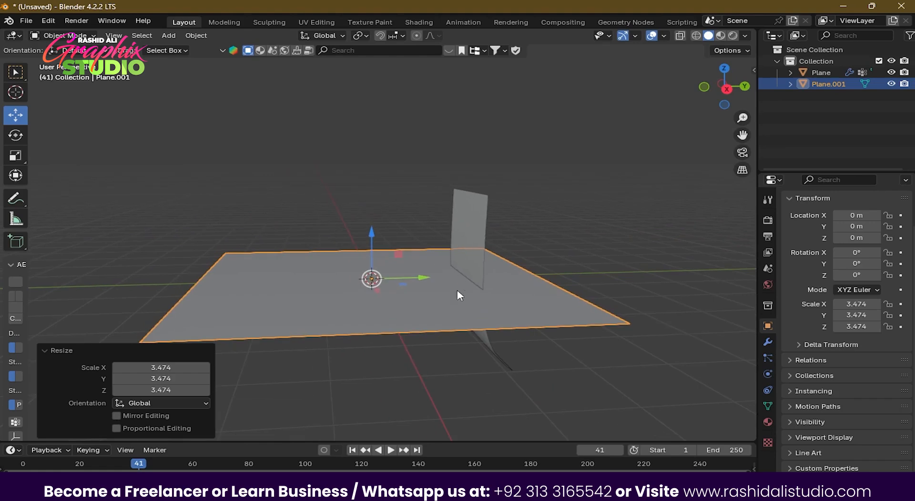
Replay the cloth simulation from the first frame above the larger plane and stop it at frame 26.
{"action": "key", "text": "shift+Left"}
{"action": "key", "text": "space"}
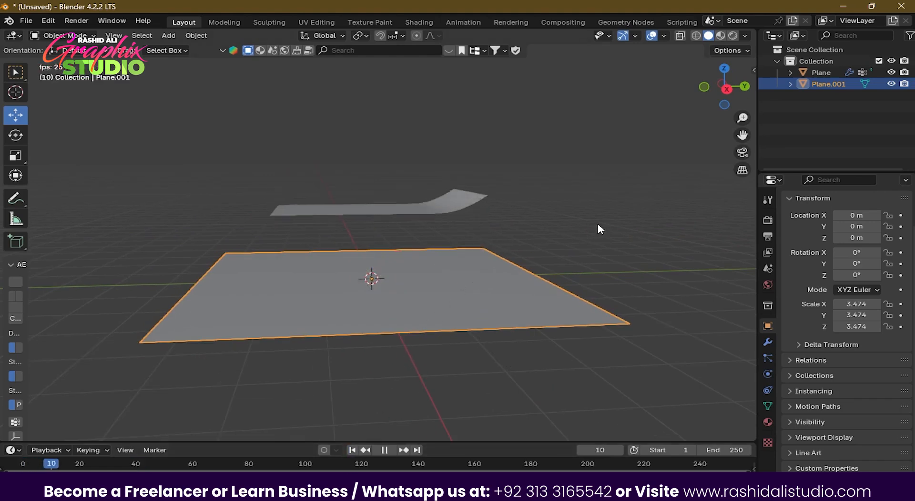
{"action": "left_click", "coordinate": [580, 261]}
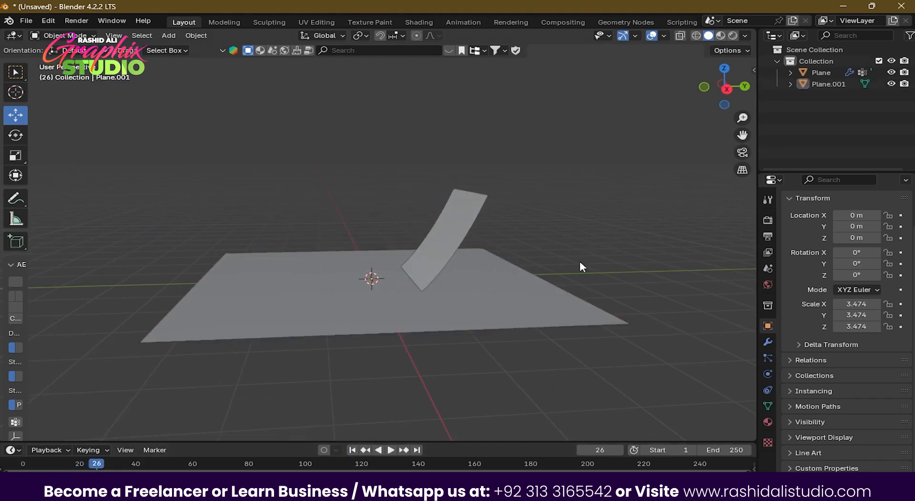
Add Collision physics to the larger plane beneath the cloth.
{"action": "left_click", "coordinate": [544, 292]}
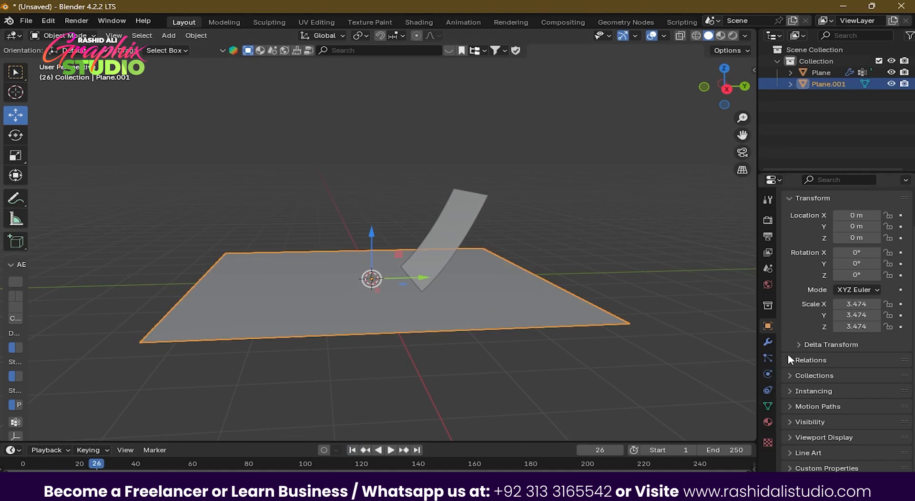
{"action": "left_click", "coordinate": [767, 374]}
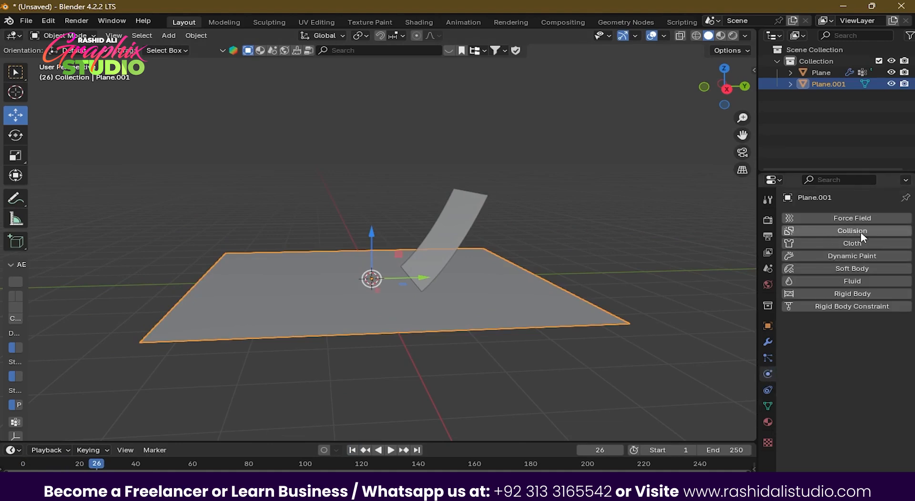
{"action": "left_click", "coordinate": [861, 230]}
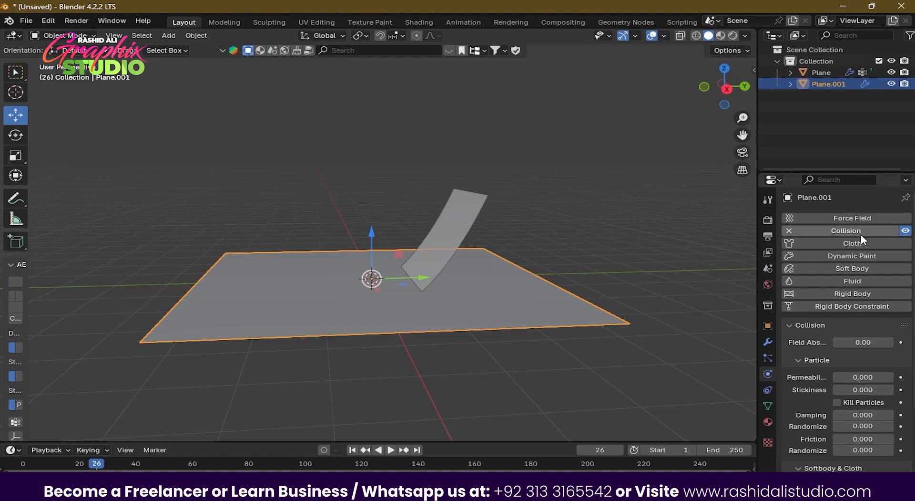
Replay the simulation from the first frame and examine how the cloth lands on the larger plane.
{"action": "left_click", "coordinate": [352, 450]}
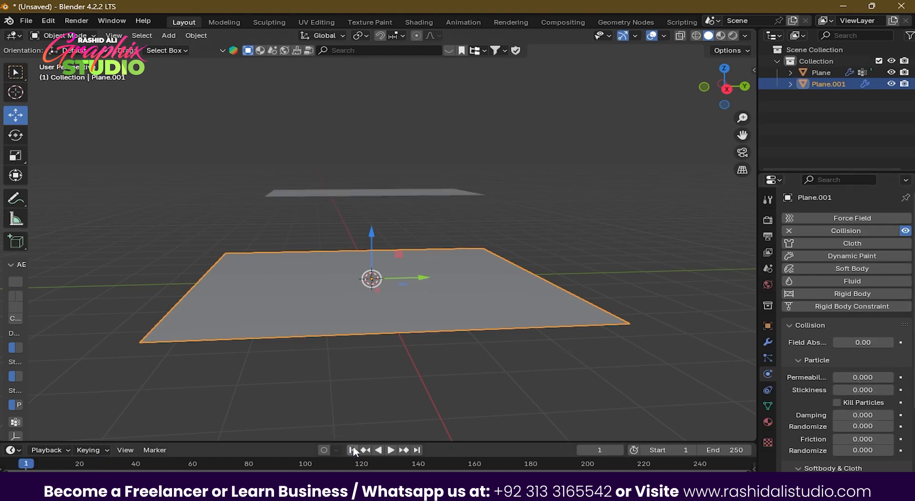
{"action": "key", "text": "space"}
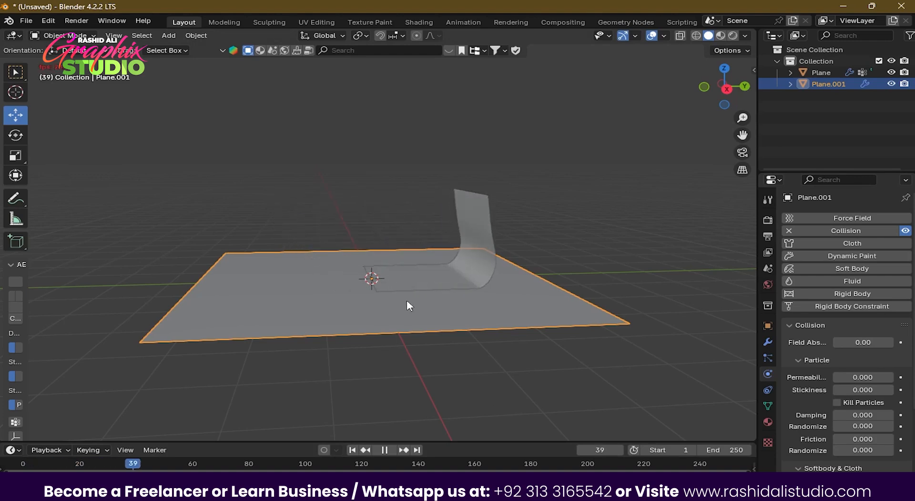
{"action": "scroll", "coordinate": [424, 290], "scroll_direction": "up", "scroll_amount": 1}
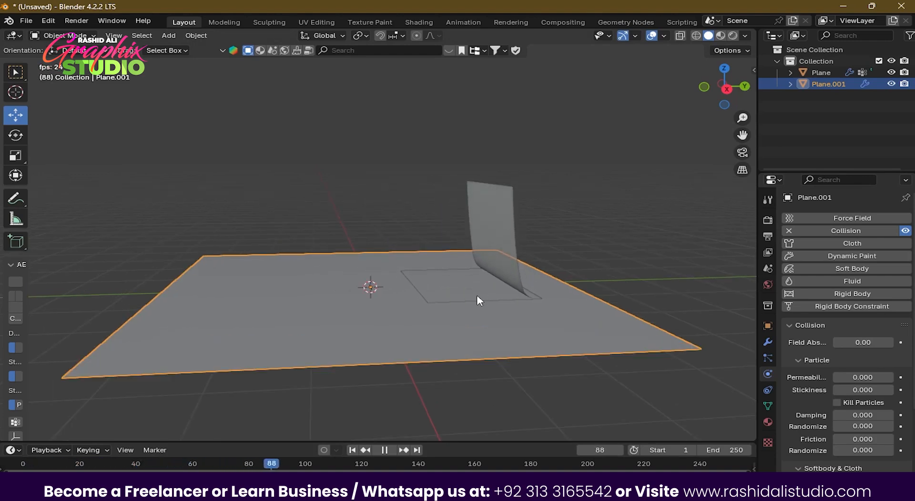
{"action": "key", "text": "space"}
{"action": "scroll", "coordinate": [397, 303], "scroll_direction": "up", "scroll_amount": 5}
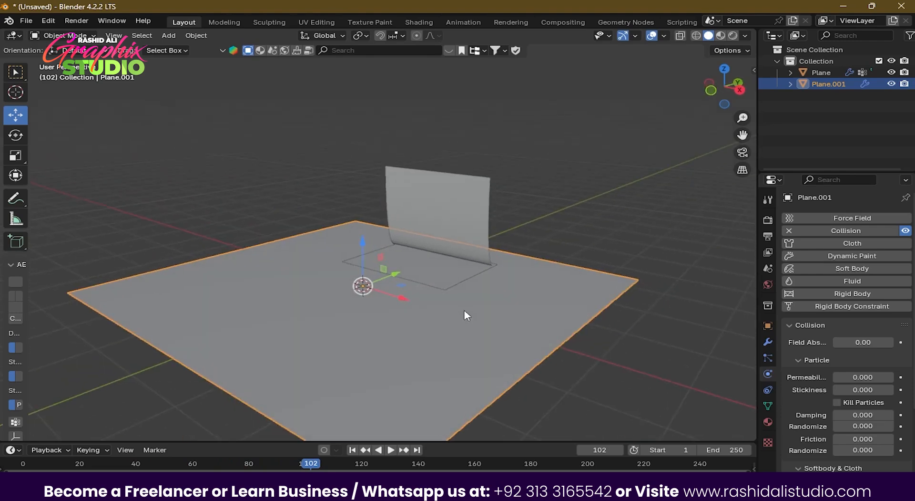
{"action": "middle_click_drag", "start_coordinate": [549, 296], "coordinate": [467, 270]}
Step through the simulation to frame 57 and inspect the cloth's fold against the larger plane up close.
{"action": "left_click_drag", "start_coordinate": [309, 464], "coordinate": [163, 465]}
{"action": "scroll", "coordinate": [549, 314], "scroll_direction": "up", "scroll_amount": 3}
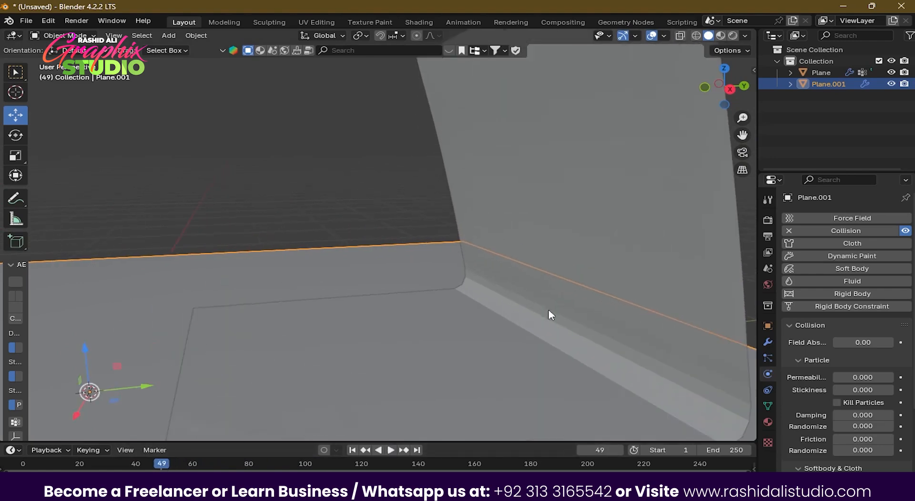
{"action": "middle_click_drag", "start_coordinate": [548, 308], "coordinate": [425, 257], "text": "shift"}
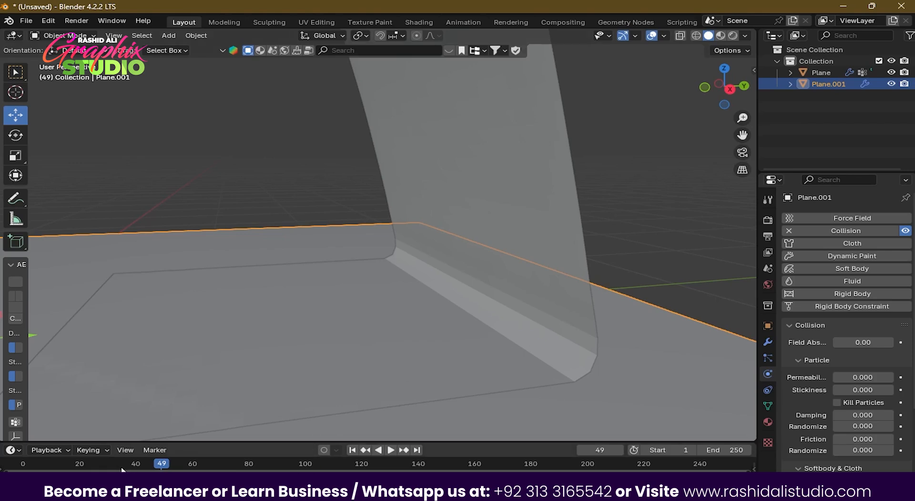
{"action": "key", "text": "space"}
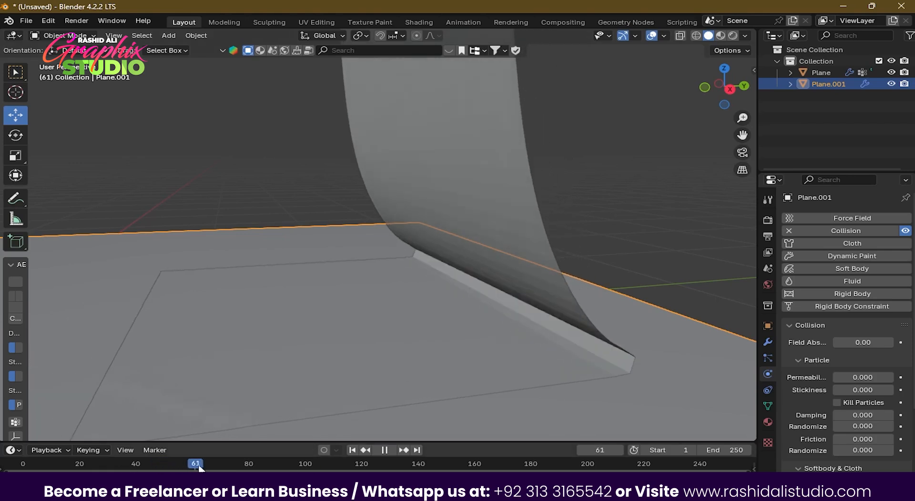
{"action": "left_click_drag", "start_coordinate": [199, 468], "coordinate": [188, 468]}
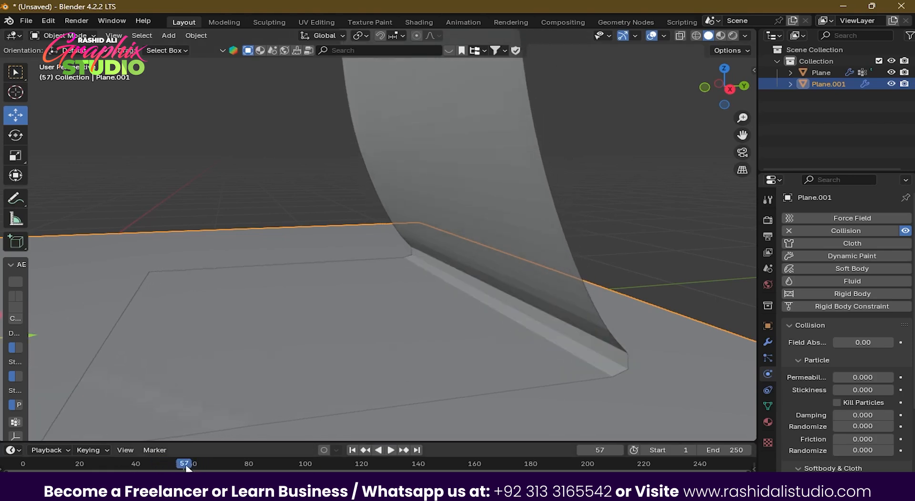
{"action": "left_click", "coordinate": [593, 229]}
{"action": "scroll", "coordinate": [496, 239], "scroll_direction": "down", "scroll_amount": 2}
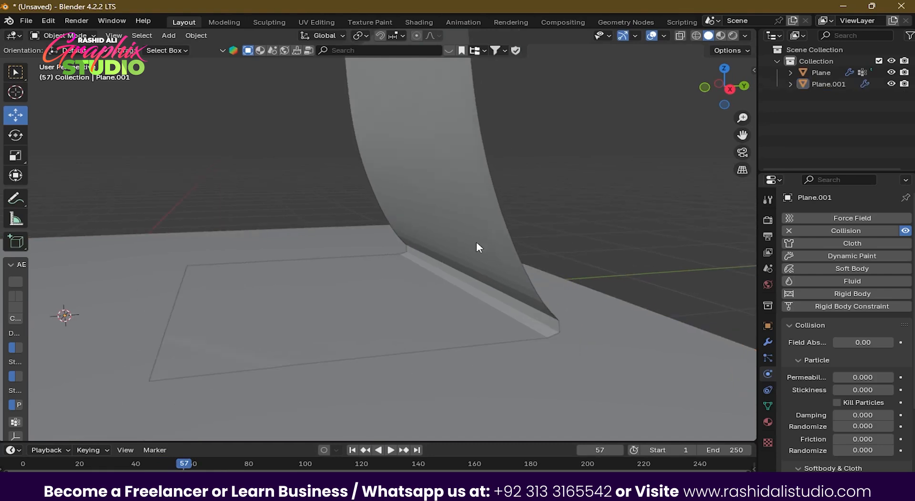
{"action": "scroll", "coordinate": [502, 250], "scroll_direction": "up", "scroll_amount": 2}
{"action": "middle_click_drag", "start_coordinate": [502, 250], "coordinate": [447, 232]}
Rename the cloth plane as cloth and the larger plane beneath it as ground.
{"action": "left_click", "coordinate": [402, 182]}
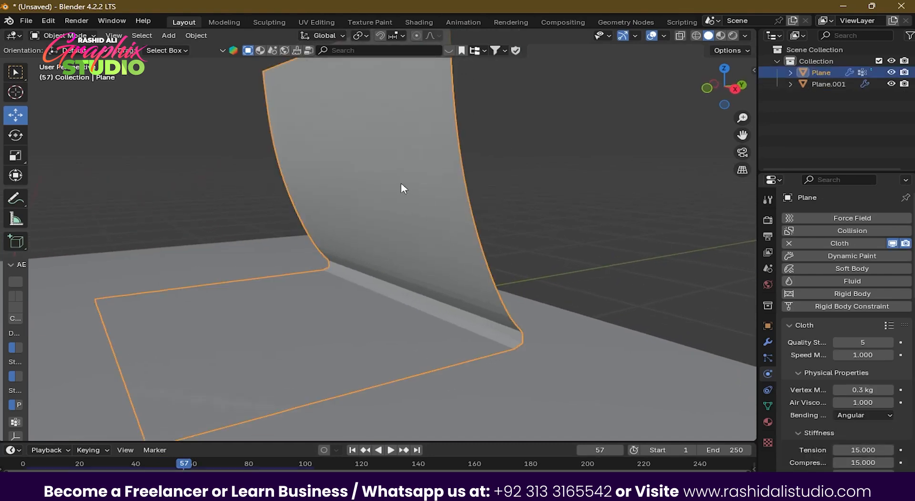
{"action": "double_click", "coordinate": [828, 72]}
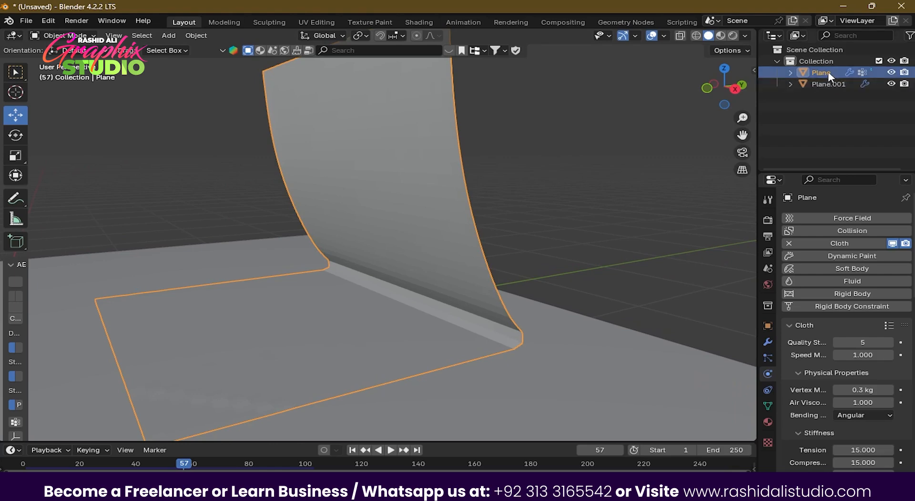
{"action": "type", "text": "cloth"}
{"action": "left_click", "coordinate": [828, 85]}
{"action": "double_click", "coordinate": [828, 84]}
{"action": "type", "text": "ground"}
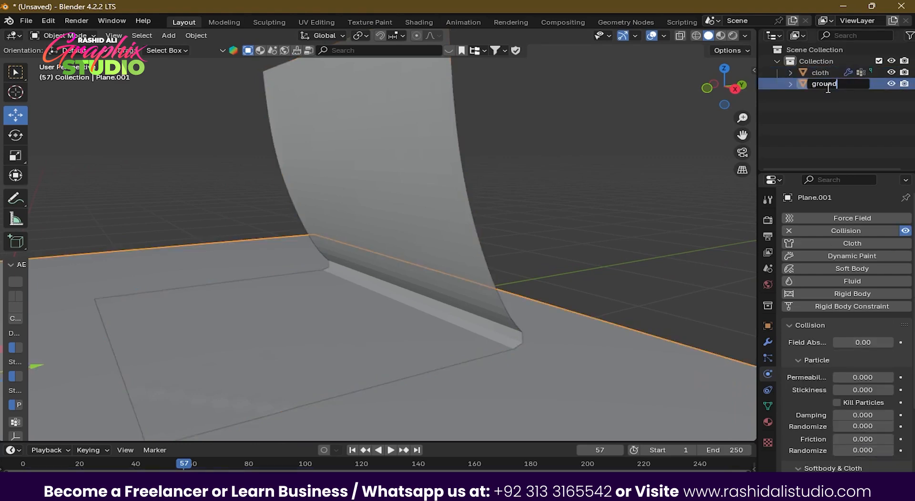
{"action": "key", "text": "Return"}
Compare Shade Auto Smooth at 30°, Shade Flat and Shade Smooth on the cloth.
{"action": "left_click", "coordinate": [362, 157]}
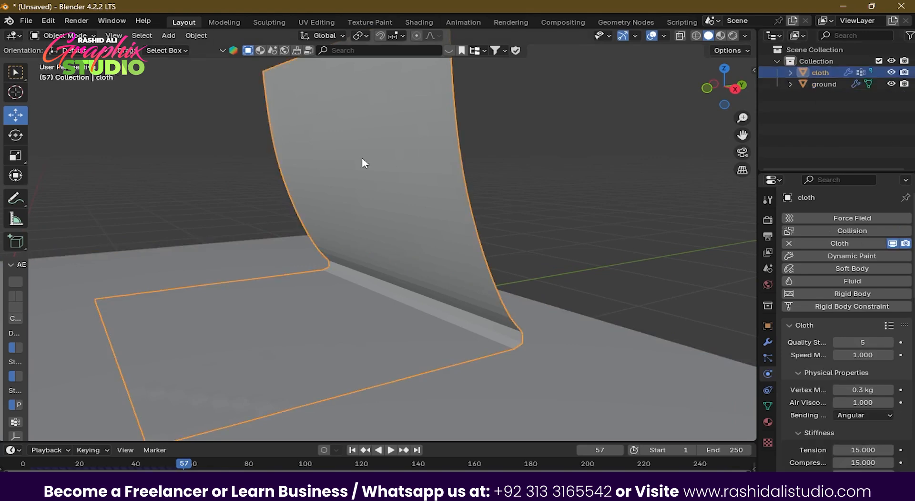
{"action": "right_click", "coordinate": [370, 139]}
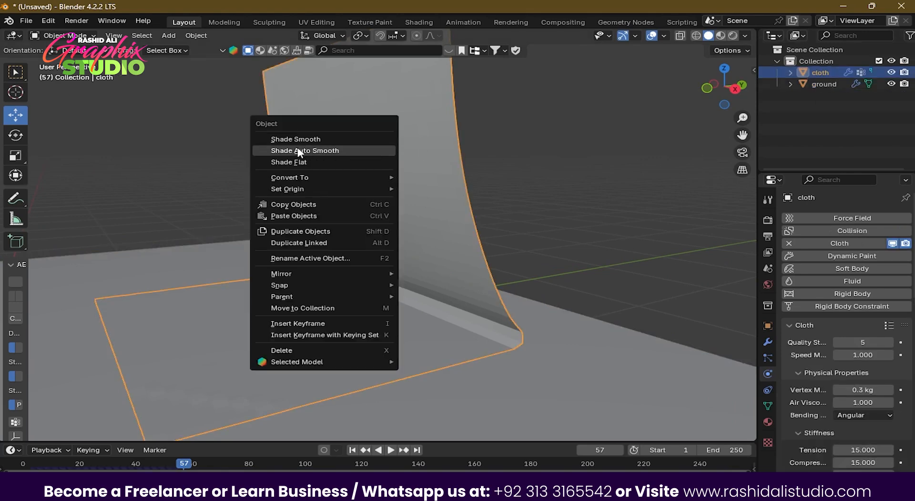
{"action": "left_click", "coordinate": [310, 151]}
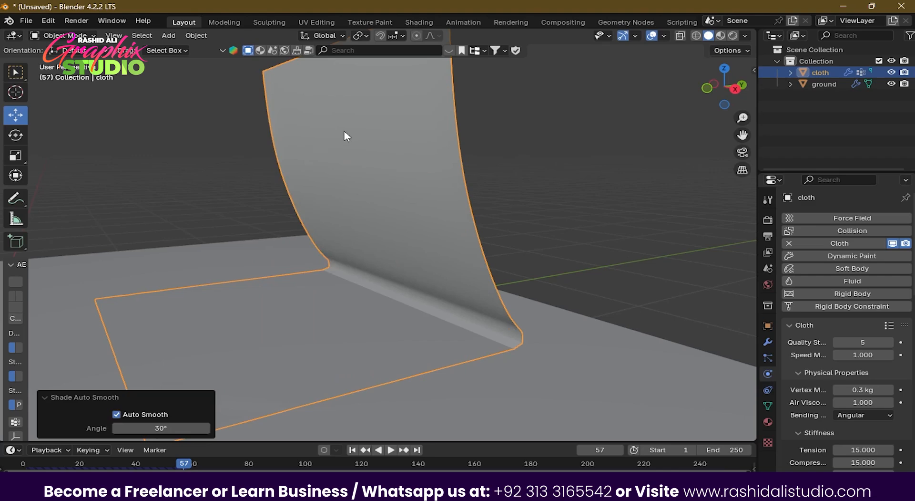
{"action": "right_click", "coordinate": [305, 132]}
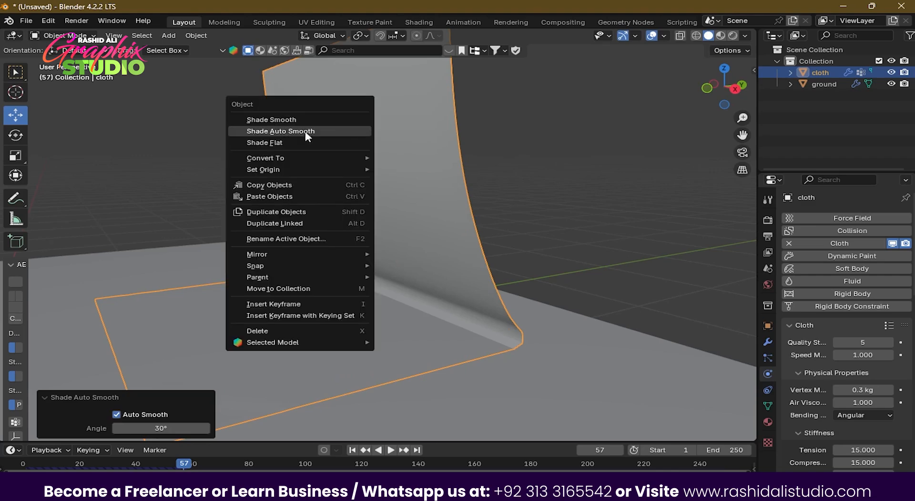
{"action": "left_click", "coordinate": [275, 144]}
{"action": "right_click", "coordinate": [395, 139]}
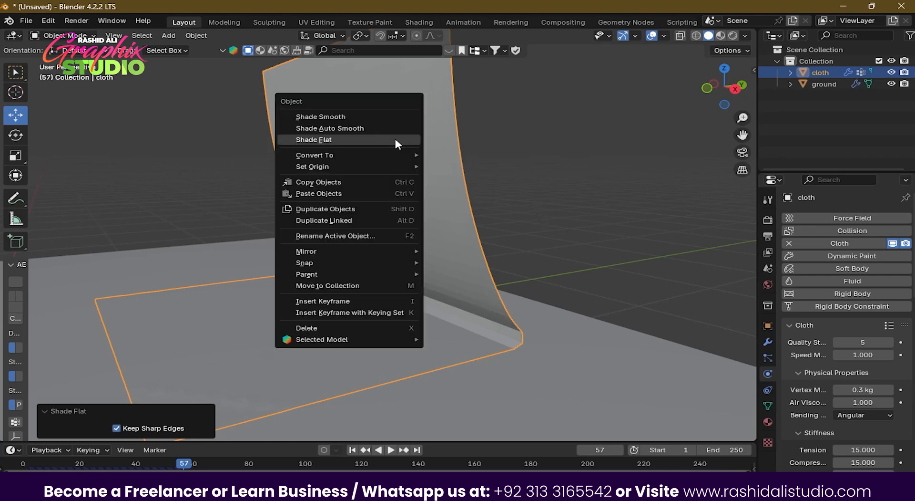
{"action": "left_click", "coordinate": [333, 118]}
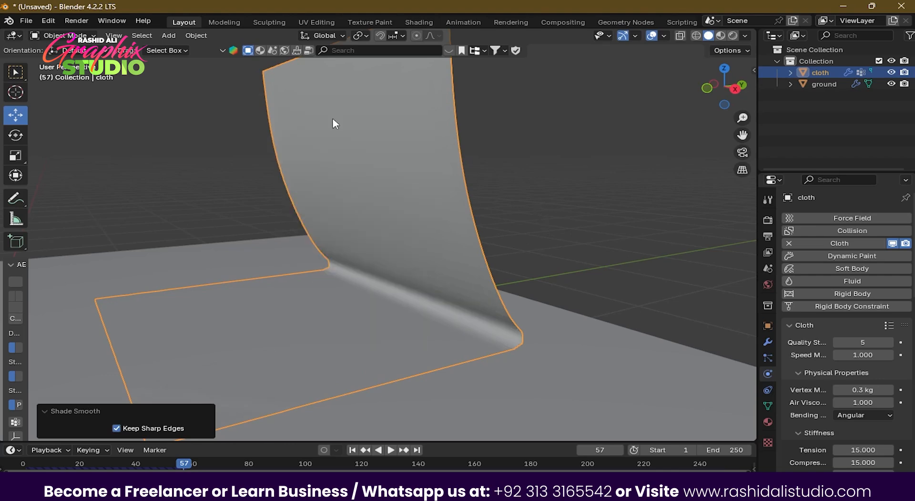
Try Shade Flat and Shade Auto Smooth on the cloth once more, ending with flat shading.
{"action": "middle_click_drag", "start_coordinate": [333, 120], "coordinate": [394, 191]}
{"action": "right_click", "coordinate": [320, 183]}
{"action": "left_click", "coordinate": [324, 208]}
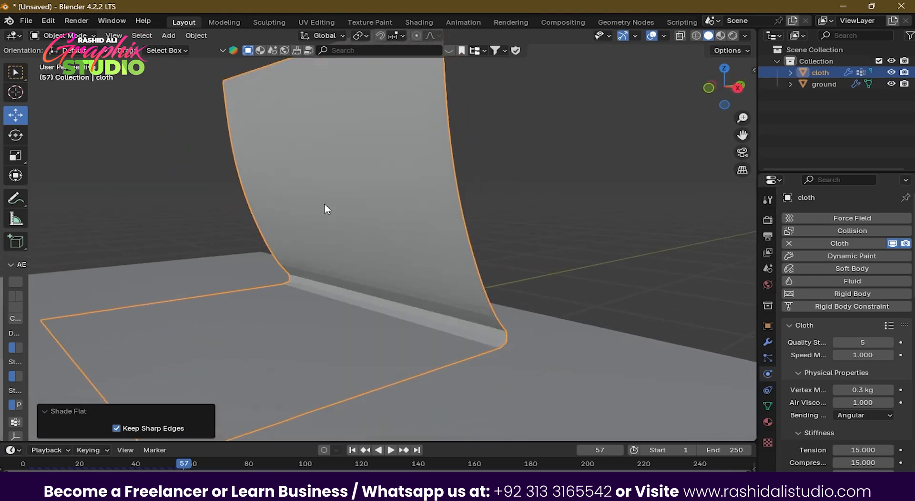
{"action": "right_click", "coordinate": [334, 167]}
{"action": "left_click", "coordinate": [299, 152]}
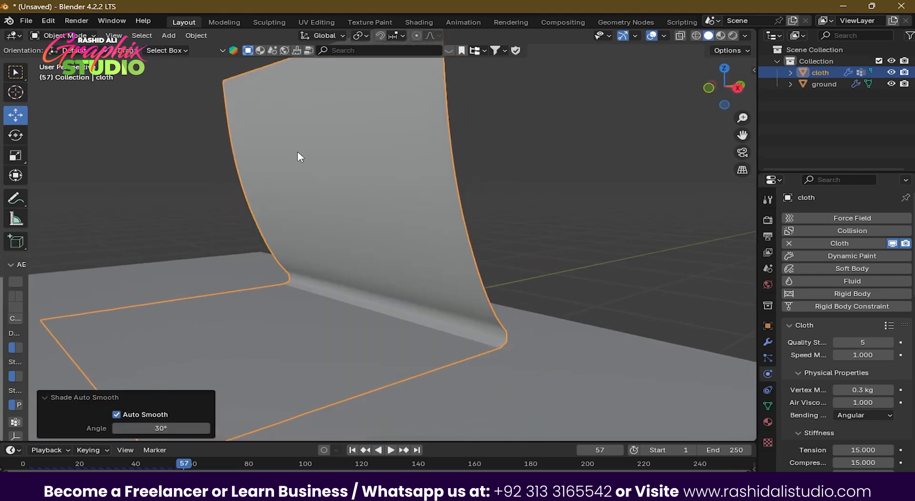
{"action": "right_click", "coordinate": [298, 153]}
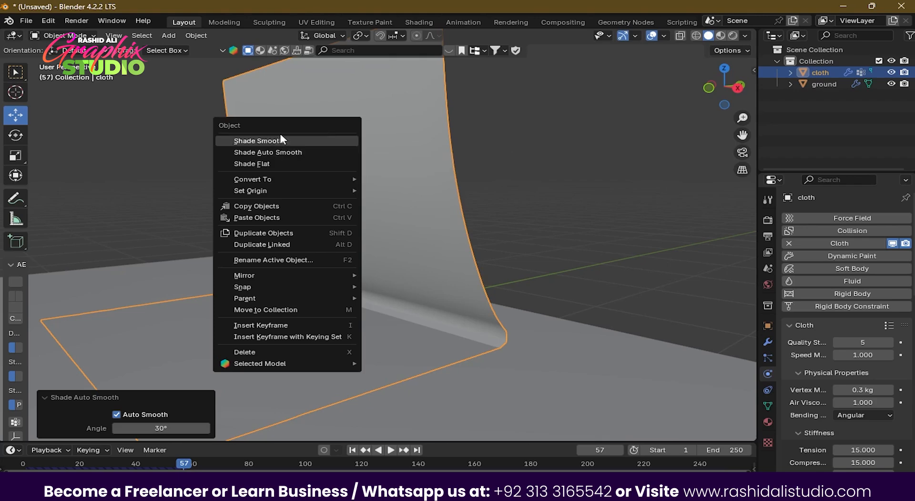
{"action": "left_click", "coordinate": [264, 165]}
{"action": "right_click", "coordinate": [313, 163]}
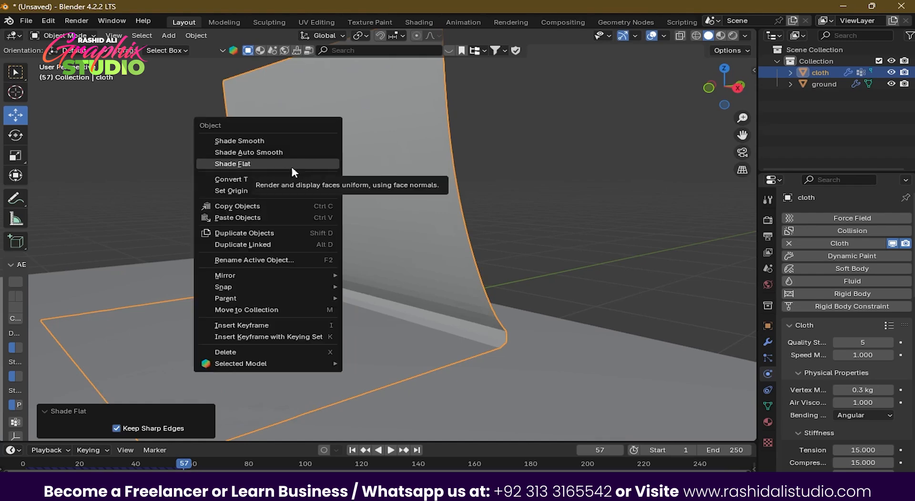
{"action": "left_click", "coordinate": [355, 175]}
Save the file as banner.blend on the Desktop.
{"action": "left_click", "coordinate": [768, 342]}
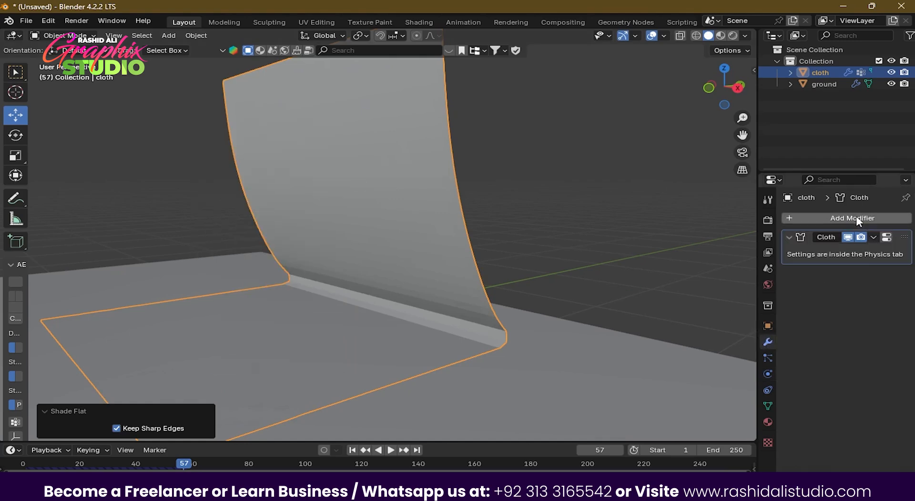
{"action": "key", "text": "ctrl+s"}
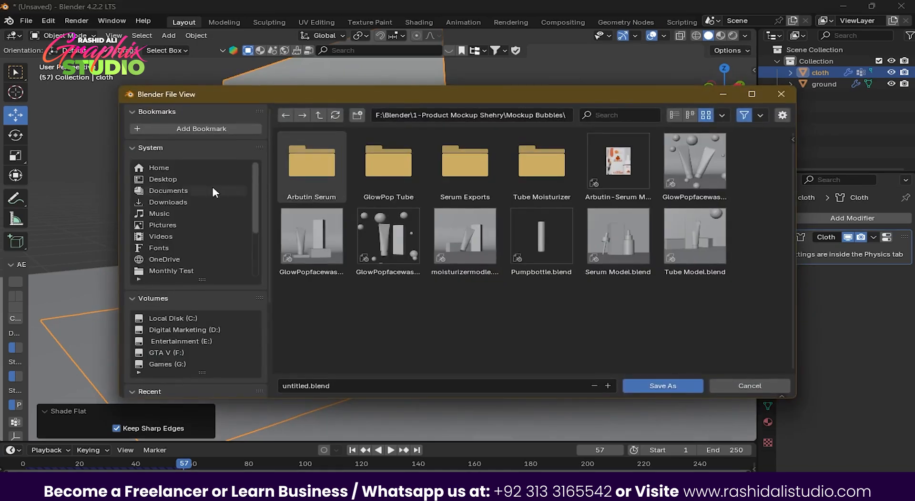
{"action": "left_click", "coordinate": [162, 179]}
{"action": "left_click", "coordinate": [370, 384]}
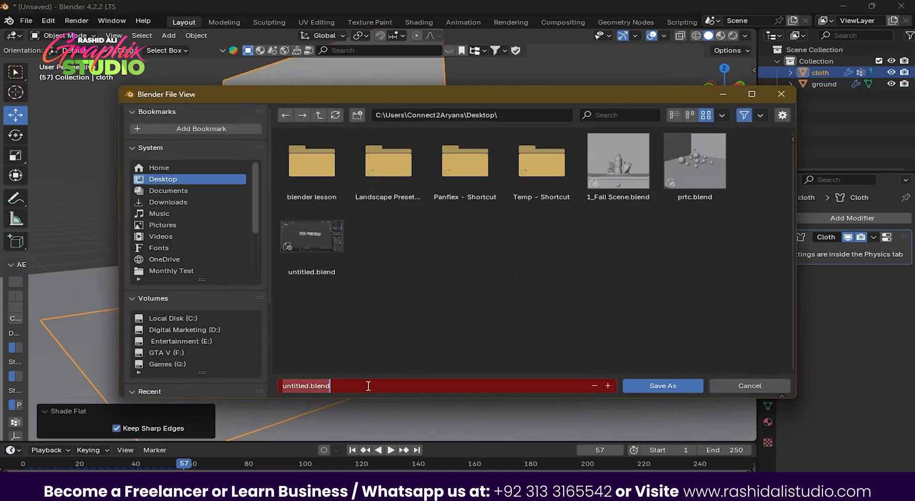
{"action": "type", "text": "banner"}
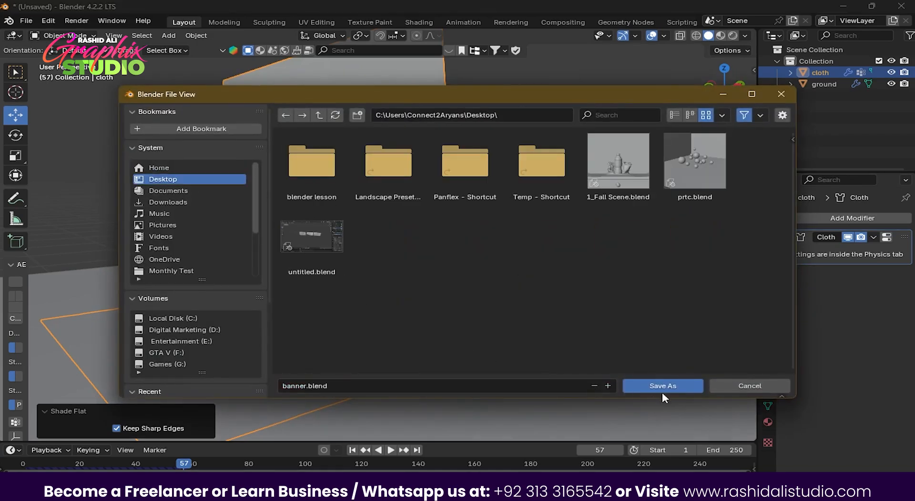
{"action": "left_click", "coordinate": [663, 387]}
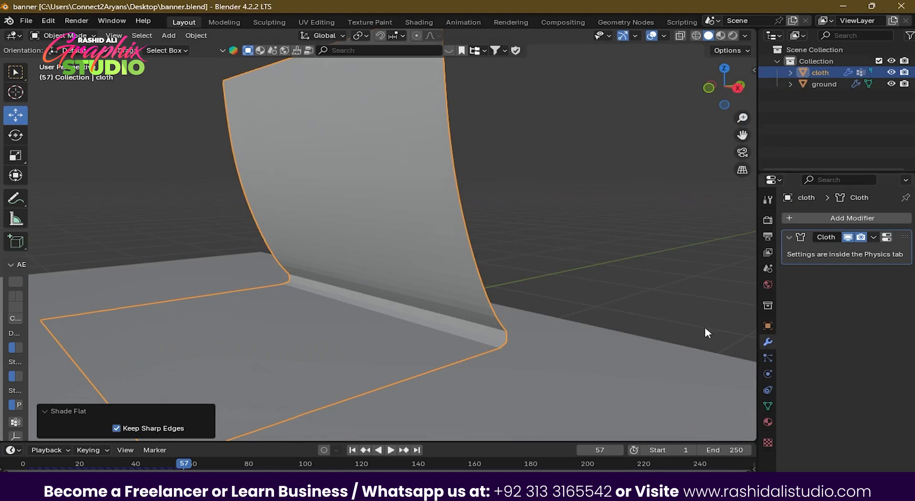
Select the cloth and add a Subdivision Surface modifier to it.
{"action": "left_click", "coordinate": [496, 210]}
{"action": "left_click", "coordinate": [402, 205]}
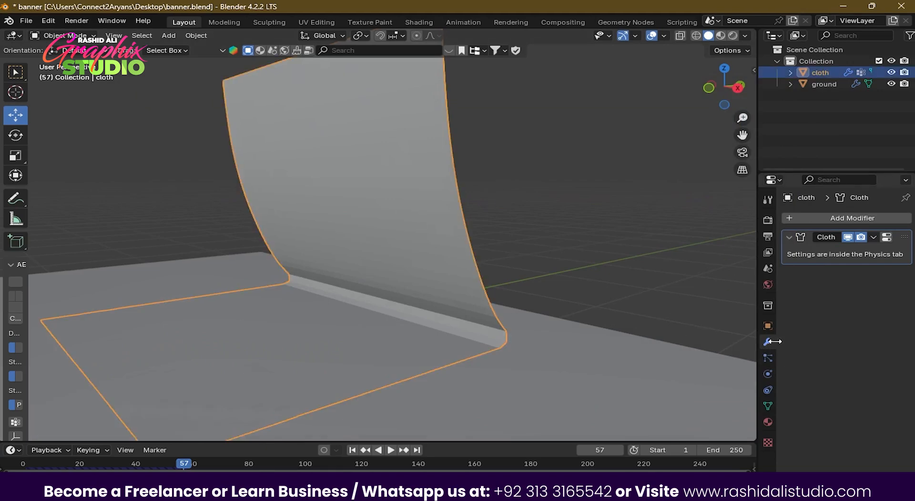
{"action": "left_click", "coordinate": [859, 219]}
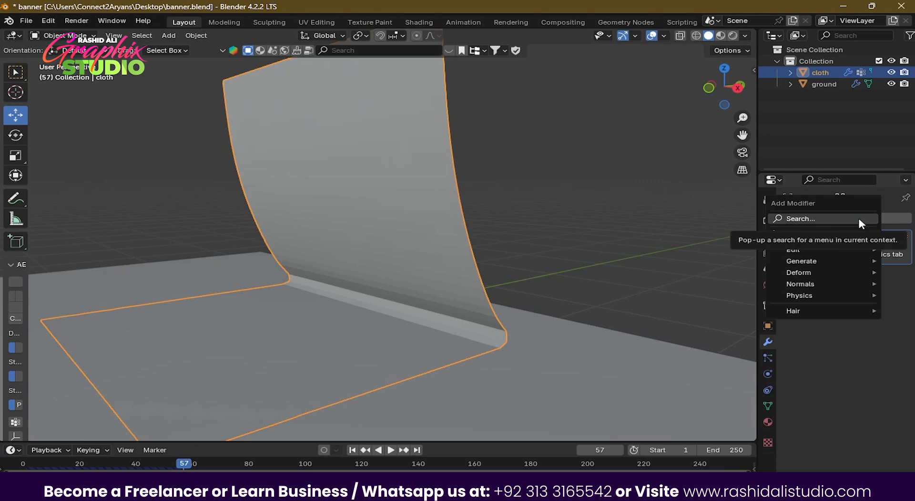
{"action": "left_click", "coordinate": [859, 218]}
{"action": "type", "text": "sub"}
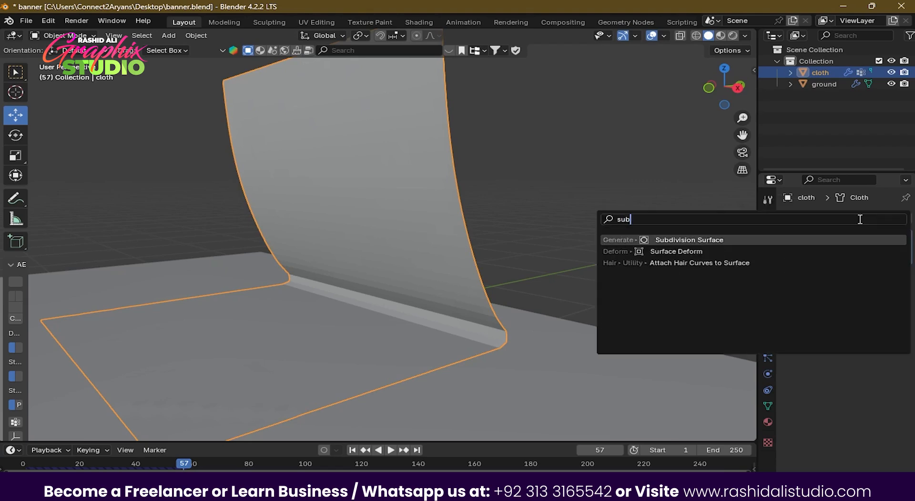
{"action": "key", "text": "Return"}
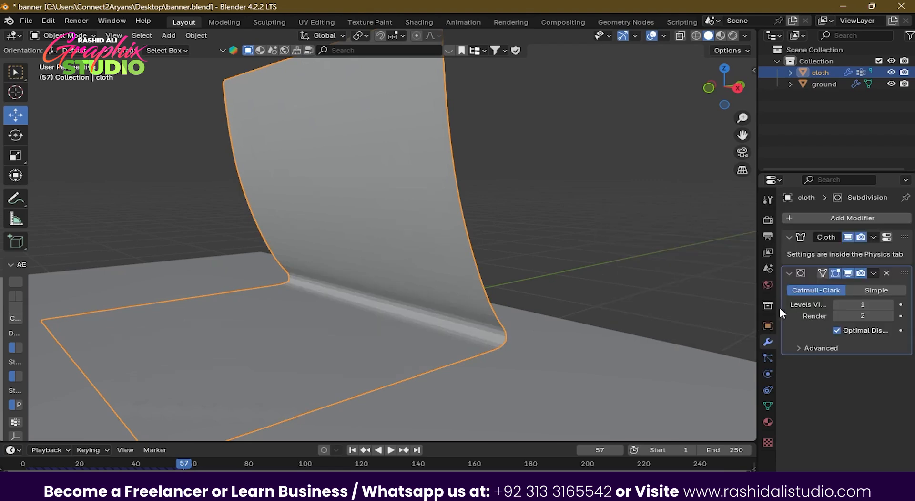
Widen the properties area and set the viewport level of the cloth's Subdivision modifier to 2.
{"action": "left_click", "coordinate": [756, 308]}
{"action": "left_click_drag", "start_coordinate": [757, 307], "coordinate": [675, 307]}
{"action": "left_click", "coordinate": [408, 269]}
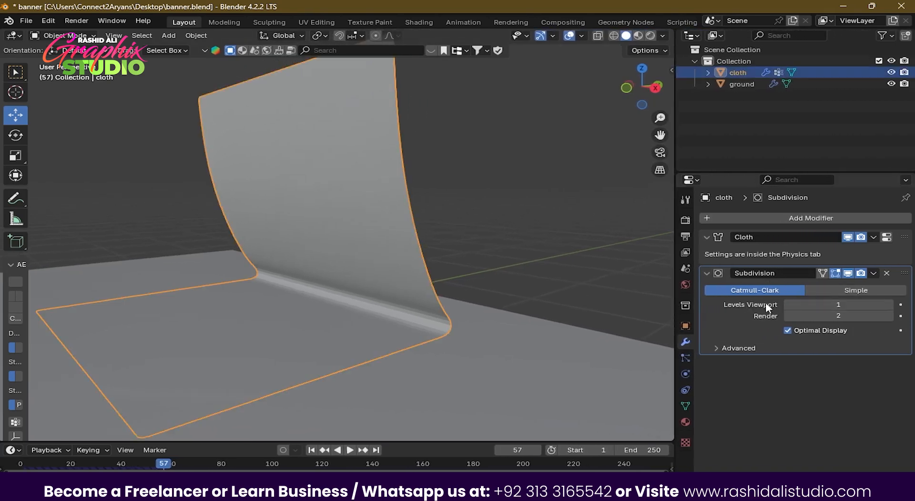
{"action": "double_click", "coordinate": [858, 305]}
{"action": "type", "text": "2"}
{"action": "key", "text": "Return"}
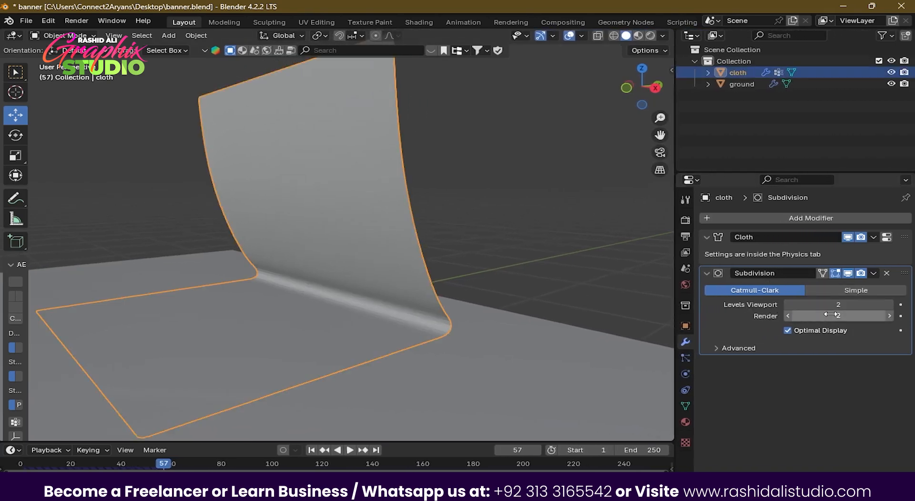
{"action": "scroll", "coordinate": [427, 324], "scroll_direction": "up", "scroll_amount": 2}
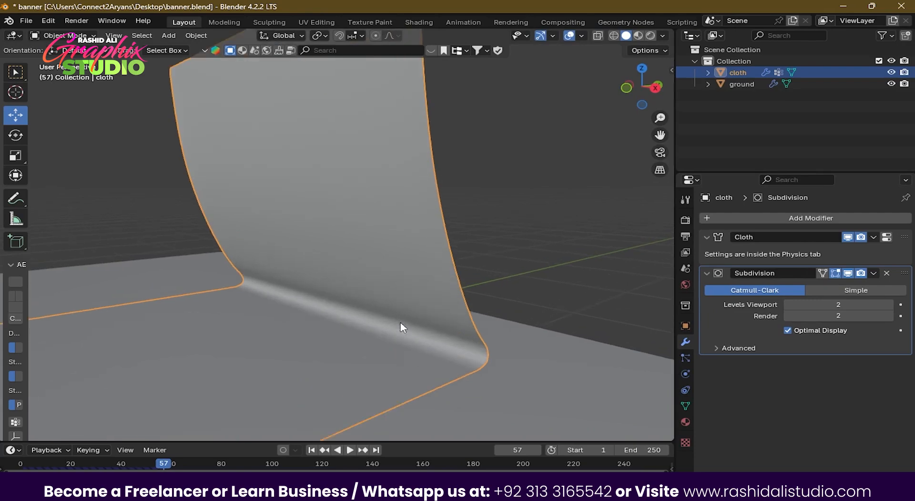
Set both the viewport and render levels of the cloth's Subdivision modifier to 3.
{"action": "double_click", "coordinate": [857, 304]}
{"action": "type", "text": "3"}
{"action": "key", "text": "Return"}
{"action": "double_click", "coordinate": [839, 316]}
{"action": "type", "text": "3"}
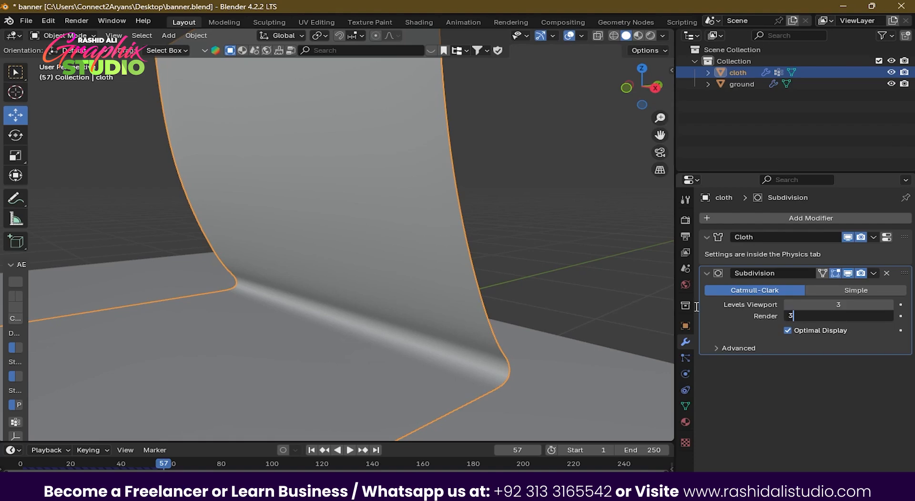
{"action": "key", "text": "Return"}
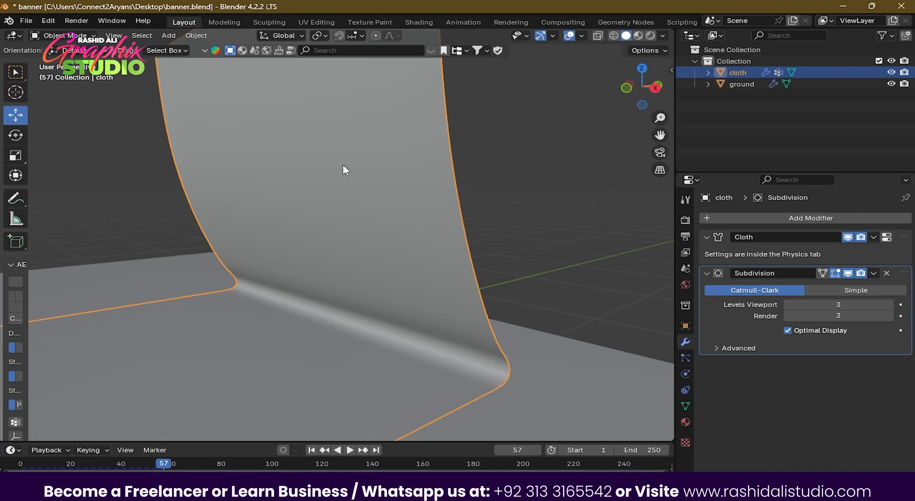
Play the cloth simulation from the first frame to check the subdivided banner's motion.
{"action": "scroll", "coordinate": [353, 196], "scroll_direction": "down", "scroll_amount": 4}
{"action": "scroll", "coordinate": [321, 244], "scroll_direction": "down", "scroll_amount": 2, "text": "ctrl"}
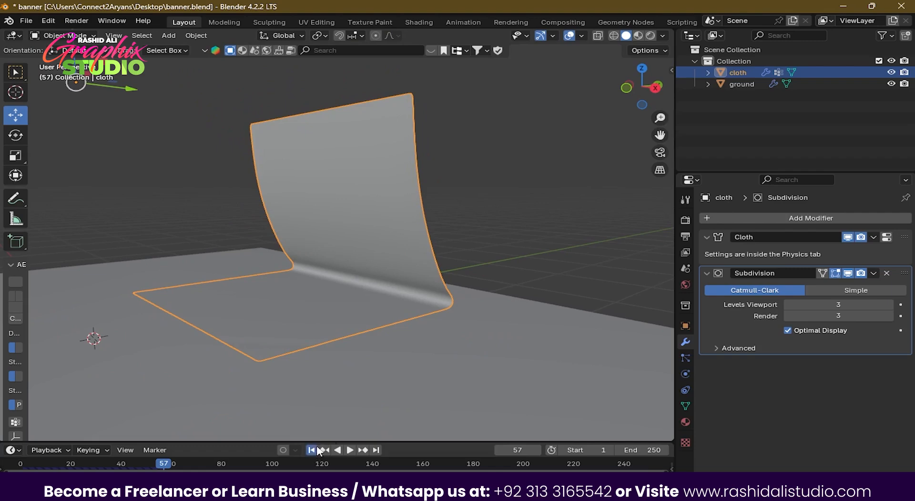
{"action": "left_click", "coordinate": [312, 450]}
{"action": "key", "text": "space"}
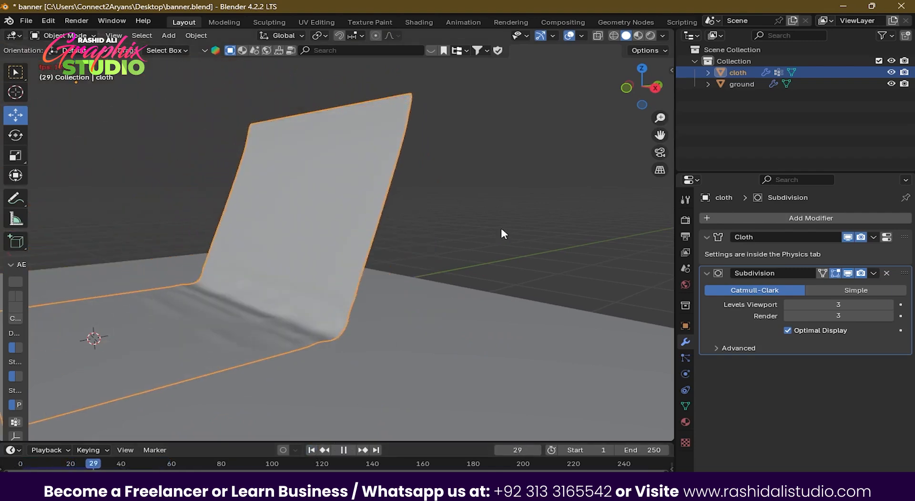
{"action": "key", "text": "space"}
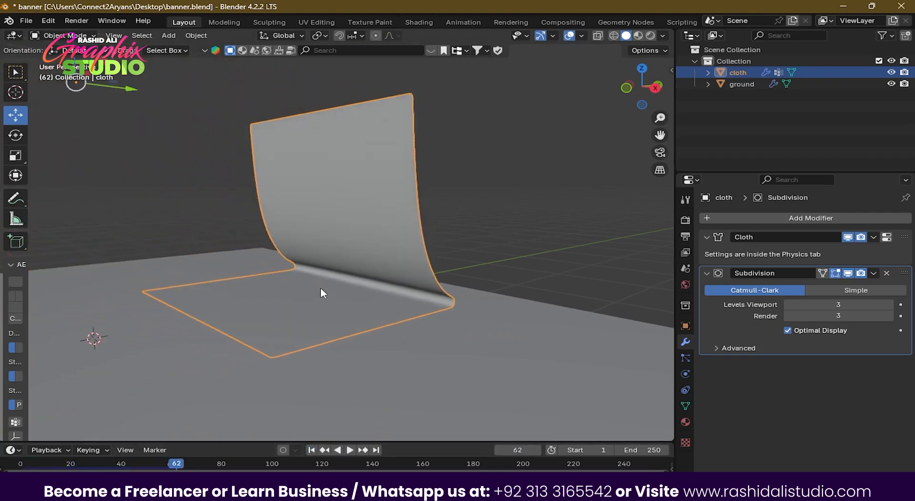
Lower the ground plane along Z to leave more room beneath the cloth and replay the simulation from the start.
{"action": "middle_click_drag", "start_coordinate": [321, 288], "coordinate": [361, 300]}
{"action": "scroll", "coordinate": [390, 296], "scroll_direction": "down", "scroll_amount": 5}
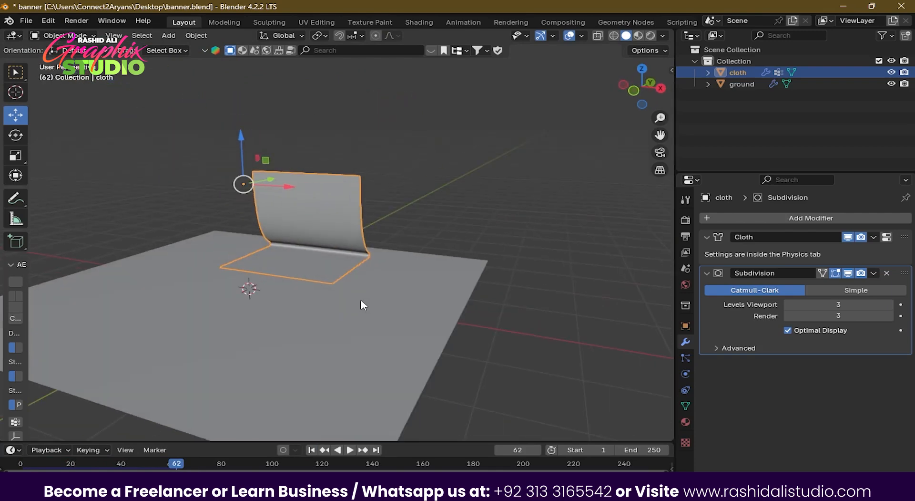
{"action": "left_click", "coordinate": [361, 301]}
{"action": "left_click_drag", "start_coordinate": [249, 245], "coordinate": [252, 292]}
{"action": "key", "text": "shift+Left"}
{"action": "key", "text": "space"}
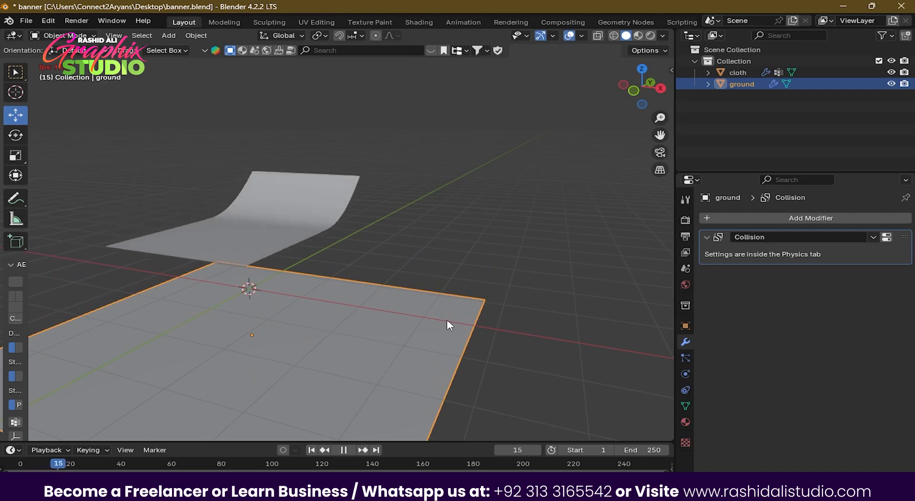
{"action": "key", "text": "space"}
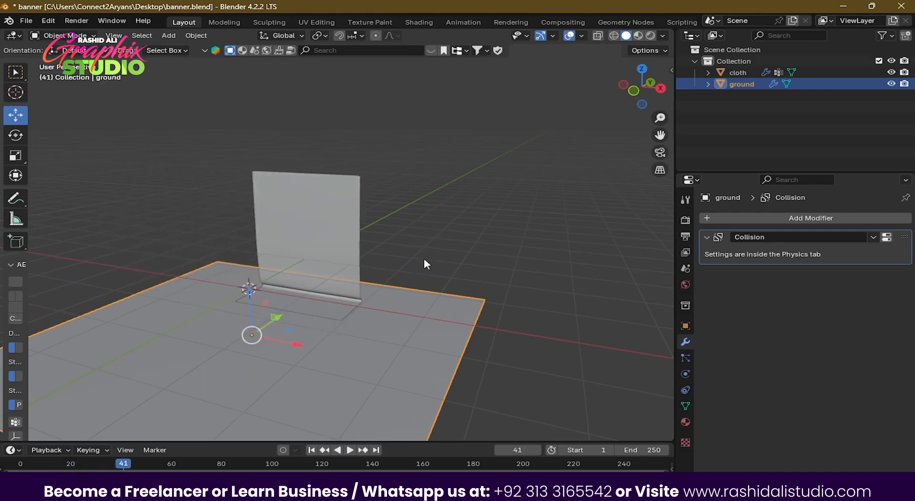
Select the cloth, show its physics settings and set the cloth Quality Steps to 1.
{"action": "middle_click_drag", "start_coordinate": [369, 320], "coordinate": [347, 323]}
{"action": "left_click", "coordinate": [391, 228]}
{"action": "left_click", "coordinate": [319, 205]}
{"action": "left_click", "coordinate": [686, 373]}
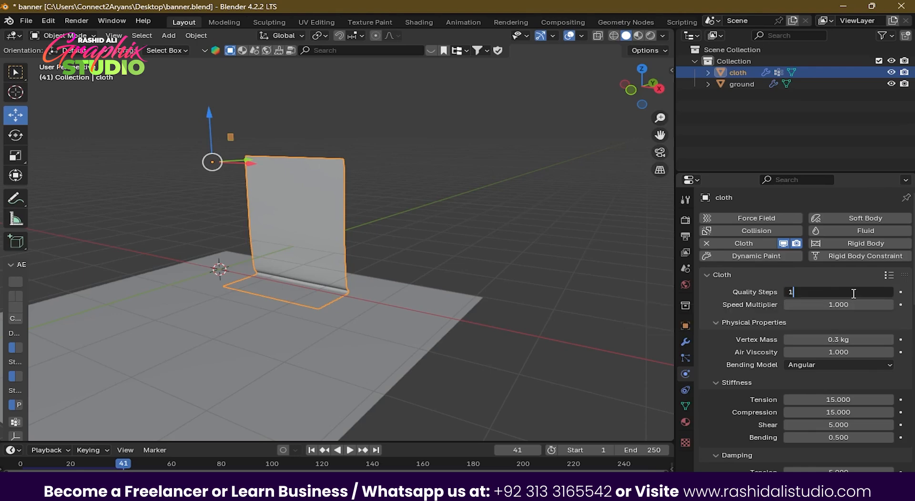
{"action": "double_click", "coordinate": [853, 293]}
{"action": "type", "text": "1"}
{"action": "key", "text": "Return"}
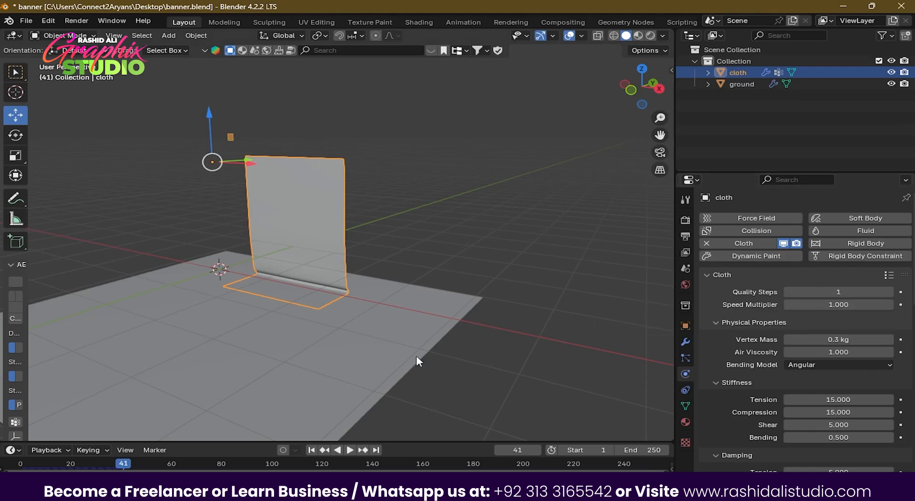
Replay the simulation from the first frame and examine up close how the cloth meets the ground.
{"action": "left_click", "coordinate": [311, 449]}
{"action": "key", "text": "space"}
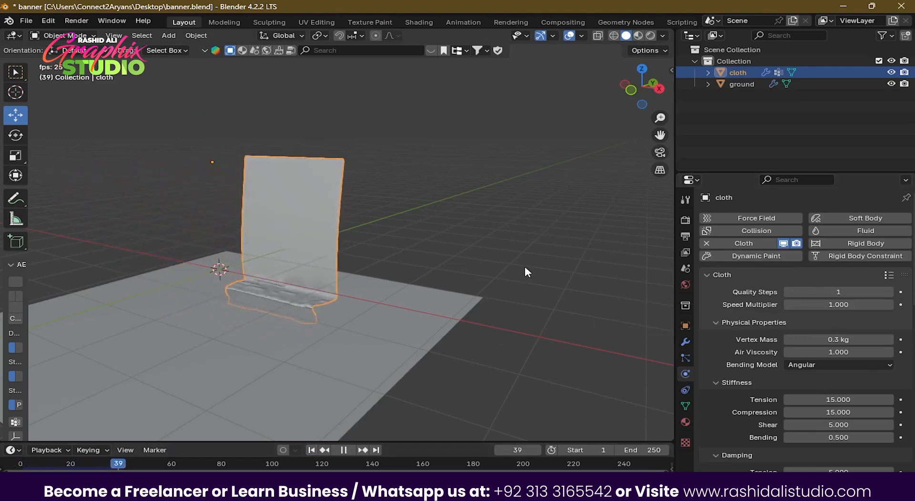
{"action": "scroll", "coordinate": [338, 265], "scroll_direction": "up", "scroll_amount": 2}
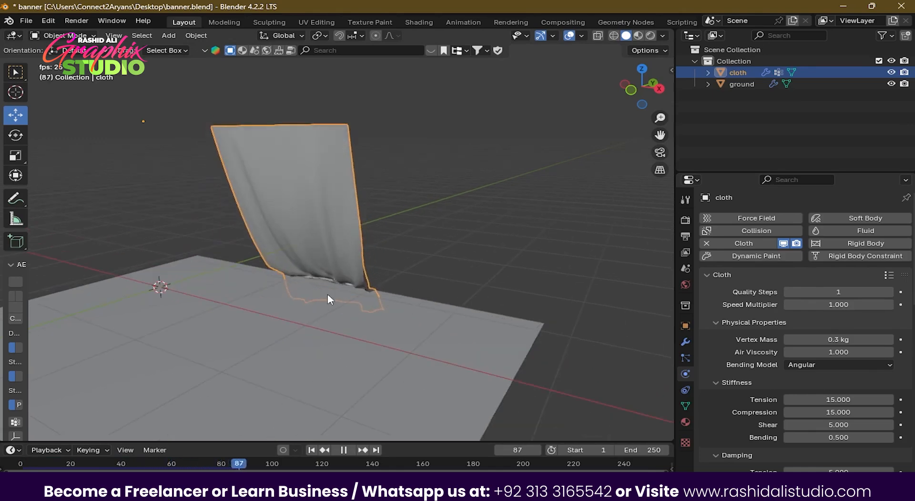
{"action": "middle_click_drag", "start_coordinate": [328, 294], "coordinate": [389, 254], "text": "shift"}
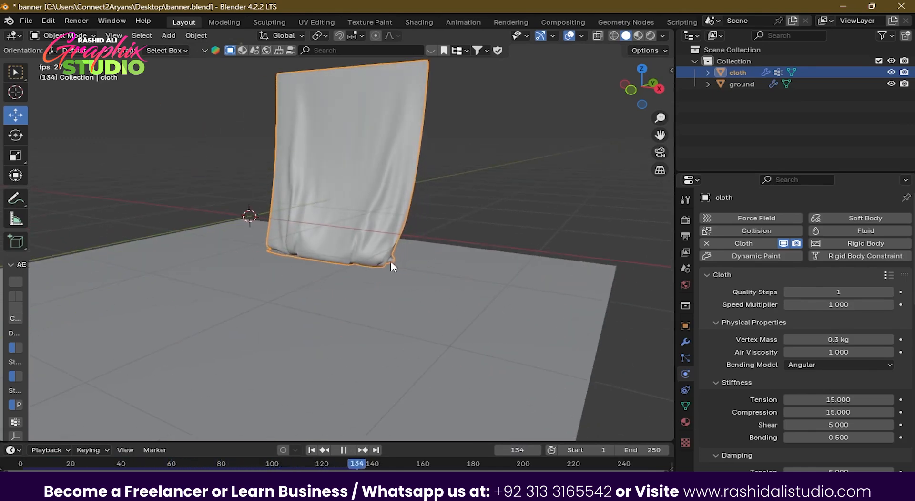
{"action": "key", "text": "space"}
Set the cloth's Quality Steps to 10 and replay the simulation from the first frame.
{"action": "left_click", "coordinate": [820, 291]}
{"action": "type", "text": "10"}
{"action": "key", "text": "Return"}
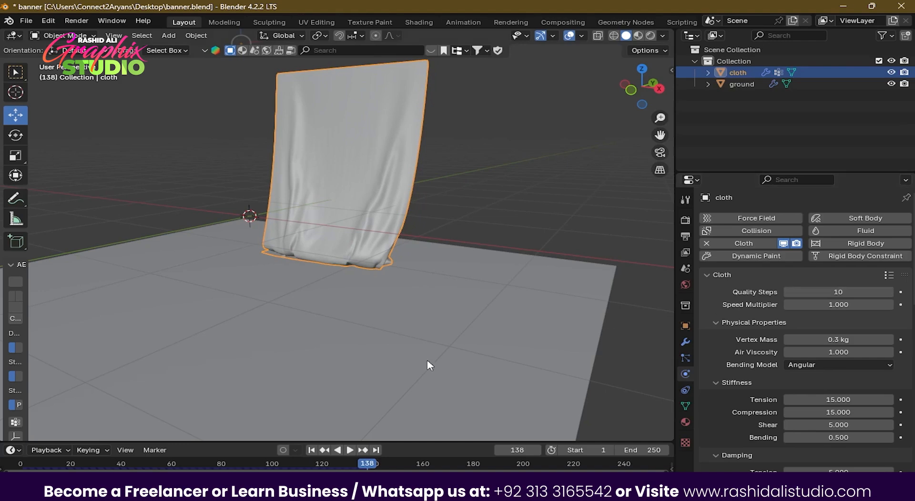
{"action": "left_click", "coordinate": [312, 450]}
{"action": "left_click", "coordinate": [349, 450]}
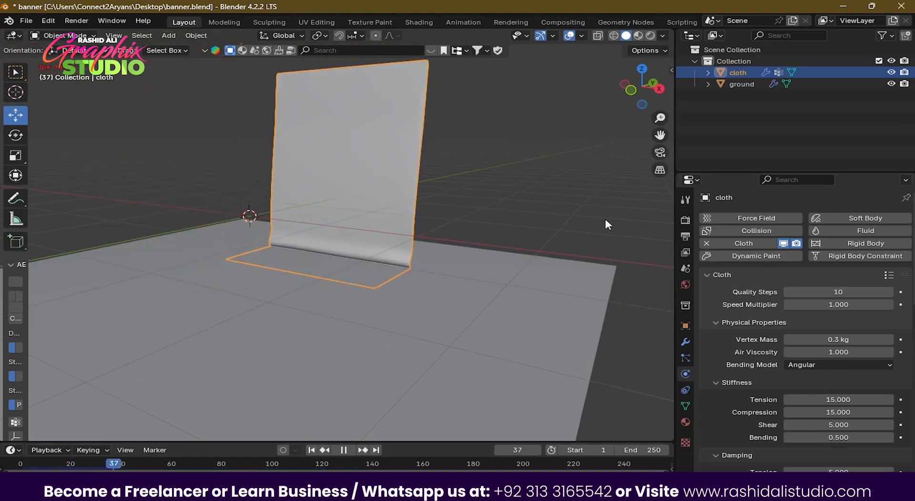
{"action": "key", "text": "space"}
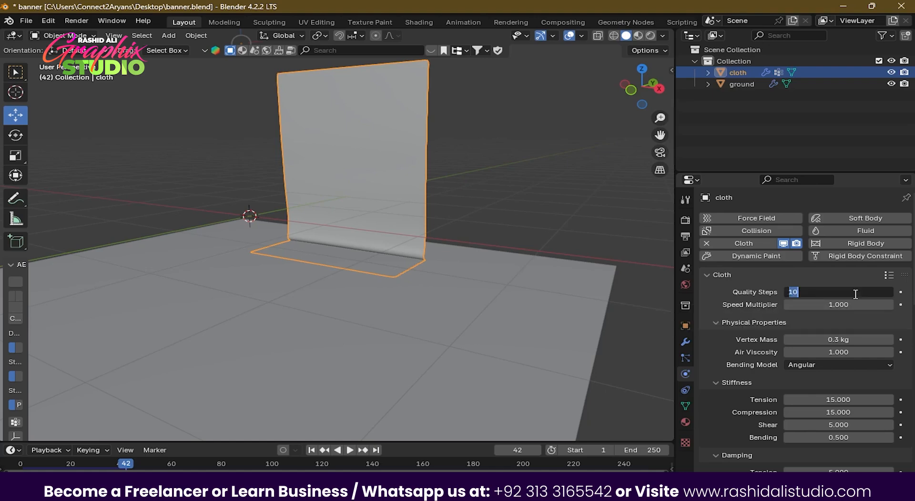
Set the cloth's Quality Steps to 2 and replay the simulation from the first frame.
{"action": "left_click", "coordinate": [854, 292]}
{"action": "type", "text": "2"}
{"action": "key", "text": "Return"}
{"action": "left_click", "coordinate": [312, 450]}
{"action": "key", "text": "space"}
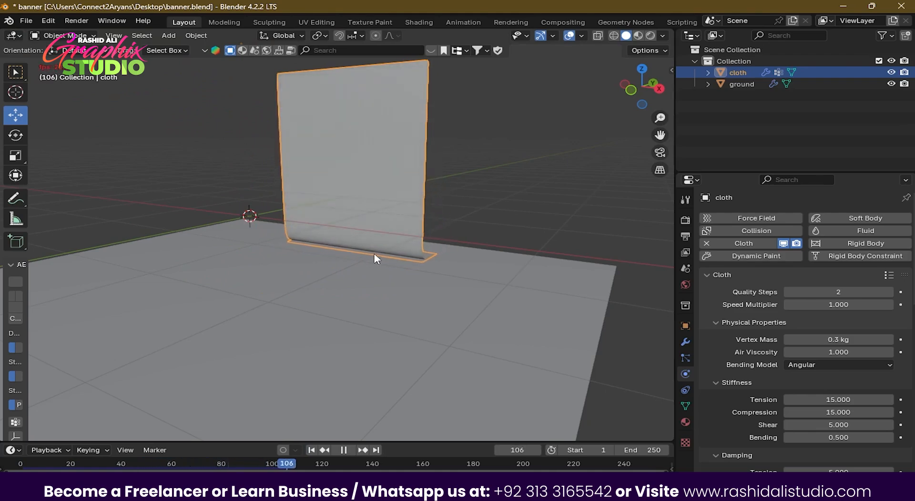
{"action": "key", "text": "space"}
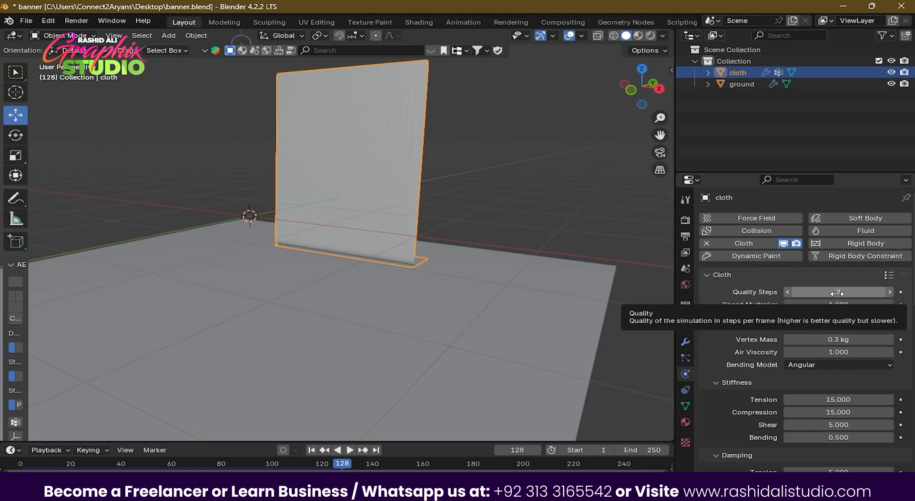
Try Quality Steps values of 4, 5 and 10 on the cloth.
{"action": "double_click", "coordinate": [837, 293]}
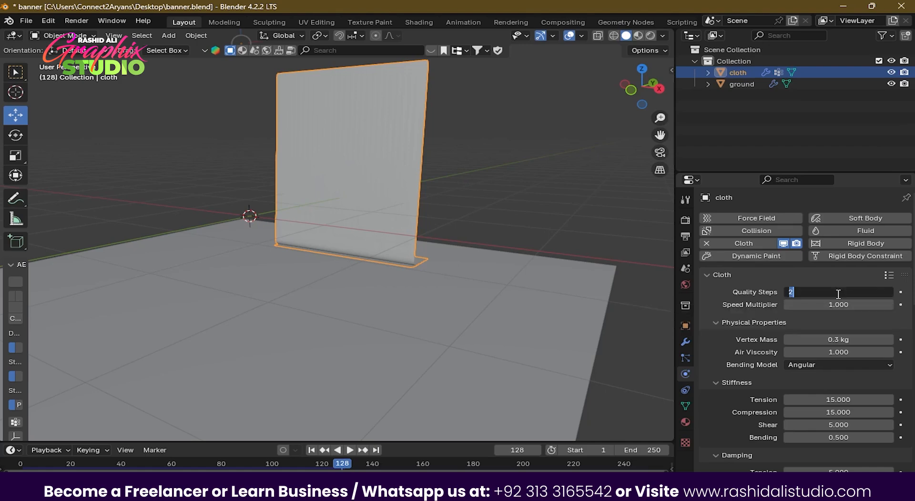
{"action": "type", "text": "4"}
{"action": "key", "text": "Return"}
{"action": "double_click", "coordinate": [838, 294]}
{"action": "type", "text": "5"}
{"action": "key", "text": "Return"}
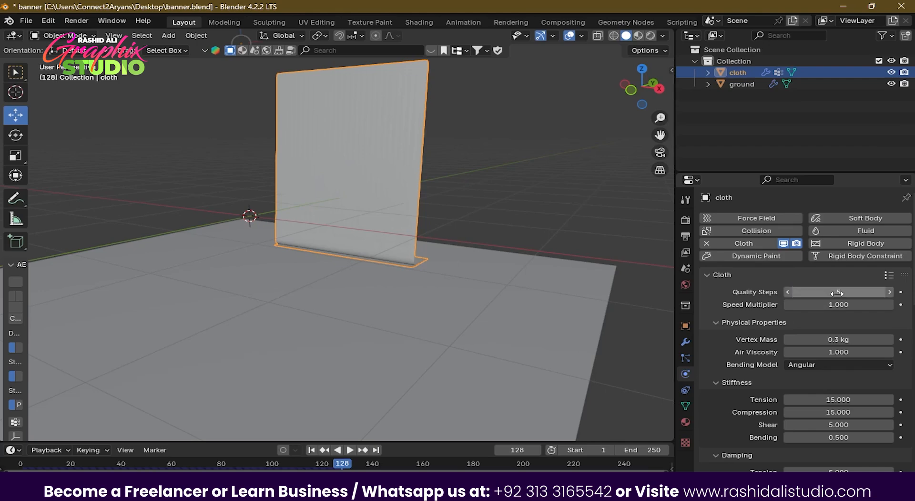
{"action": "double_click", "coordinate": [838, 293]}
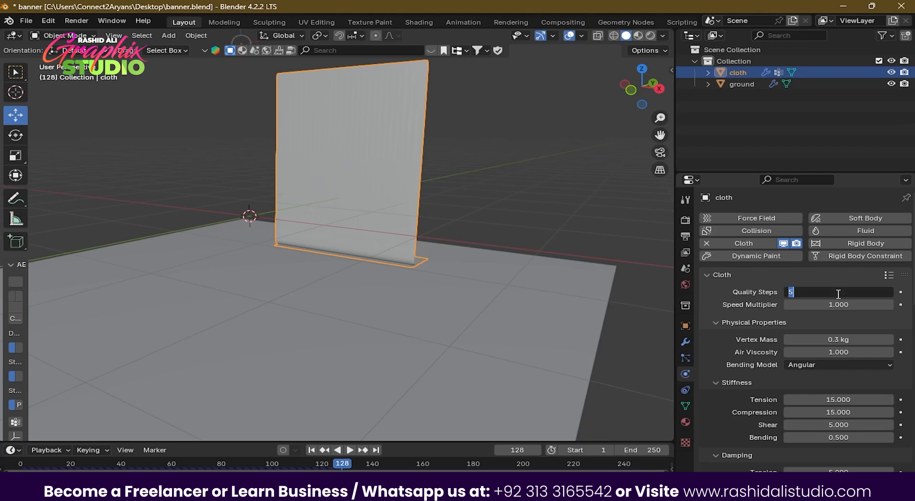
{"action": "type", "text": "10"}
{"action": "key", "text": "Return"}
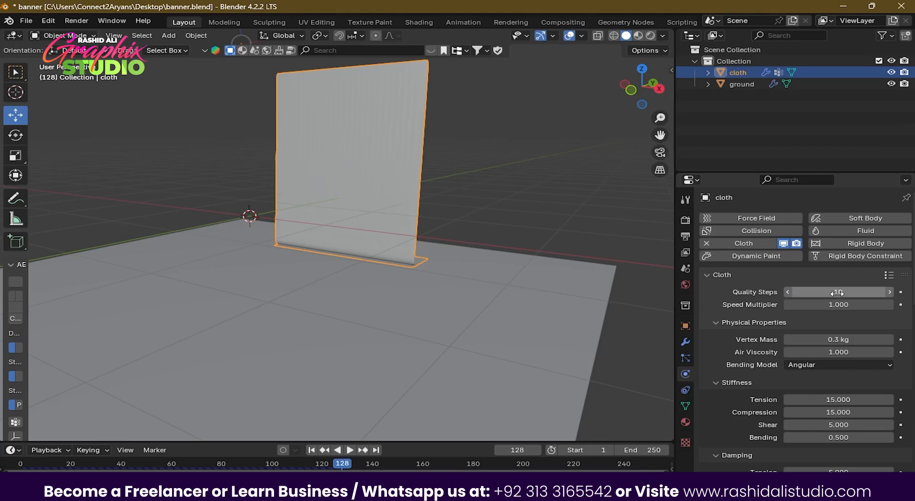
Set the cloth's Quality Steps to 5 and replay the simulation from the first frame.
{"action": "double_click", "coordinate": [838, 293]}
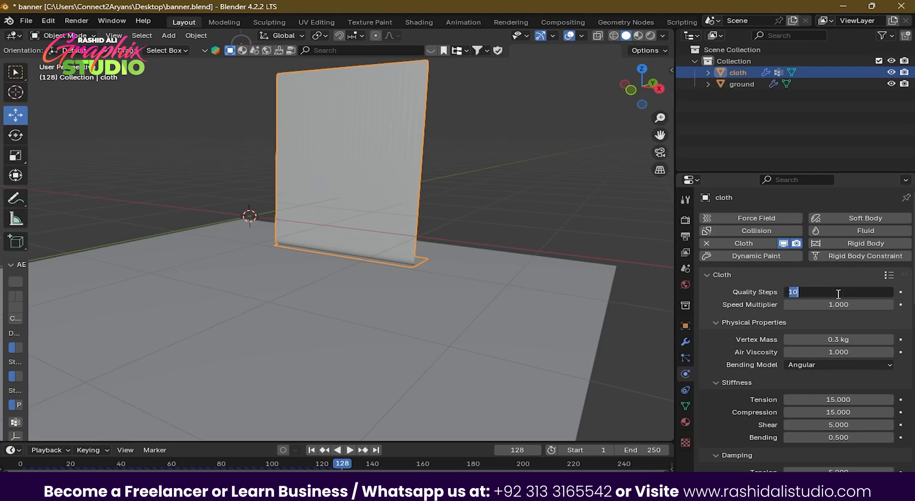
{"action": "type", "text": "5"}
{"action": "key", "text": "Return"}
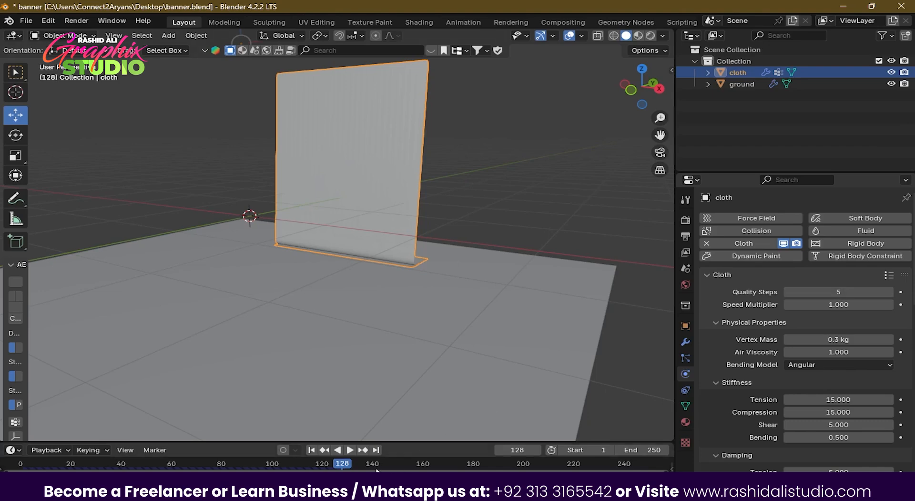
{"action": "left_click", "coordinate": [312, 450]}
{"action": "key", "text": "space"}
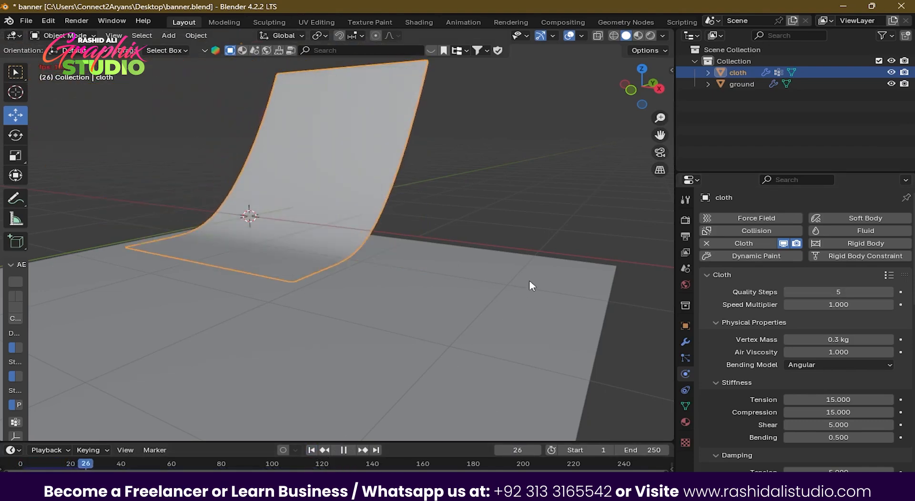
{"action": "key", "text": "space"}
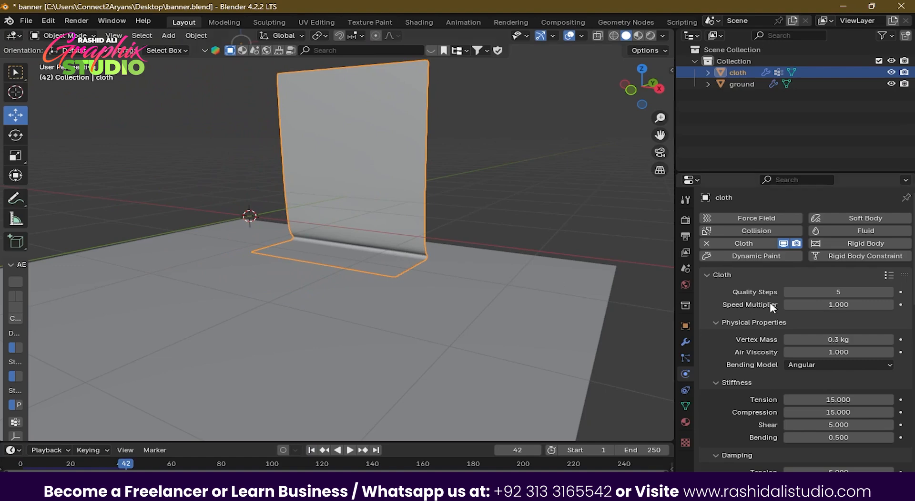
Set the cloth's Speed Multiplier to 2 and replay the simulation from the first frame.
{"action": "left_click", "coordinate": [843, 304]}
{"action": "type", "text": "2"}
{"action": "key", "text": "Return"}
{"action": "left_click", "coordinate": [317, 449]}
{"action": "key", "text": "space"}
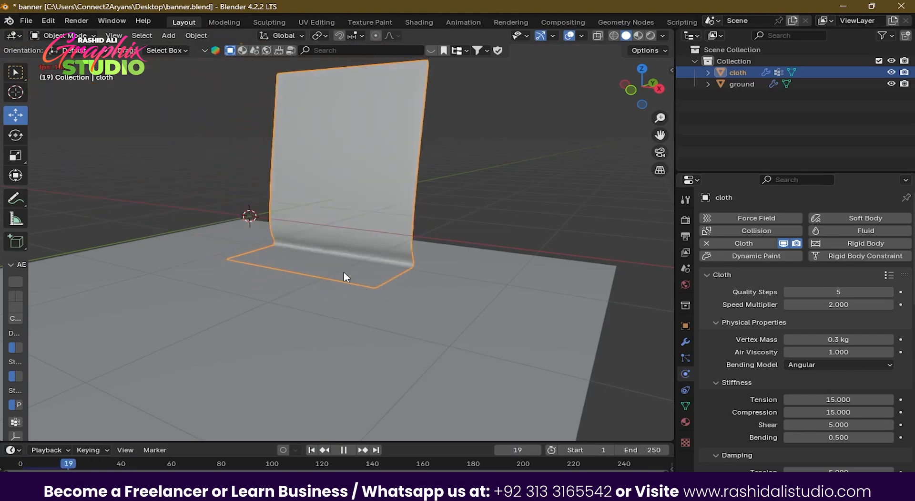
{"action": "key", "text": "space"}
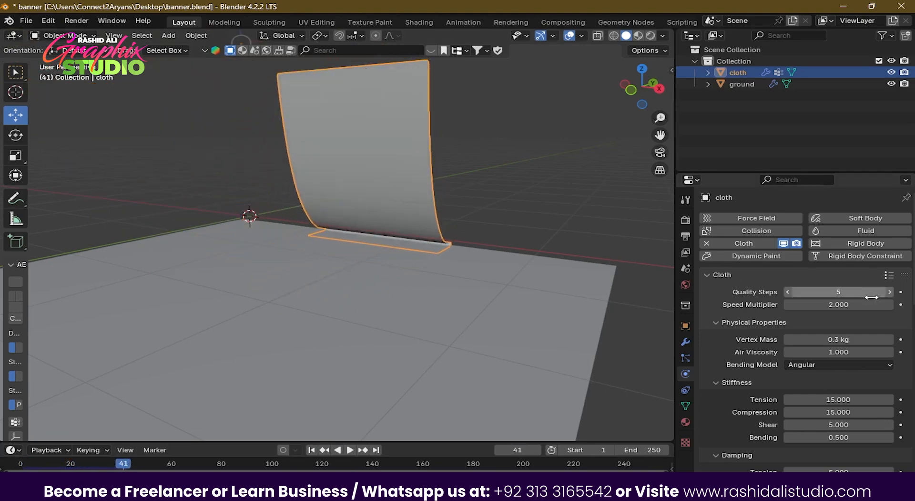
Try Speed Multiplier values of 3 and 2, settle on 3, and replay the cloth simulation from the first frame.
{"action": "left_click", "coordinate": [870, 304]}
{"action": "type", "text": "3"}
{"action": "key", "text": "Return"}
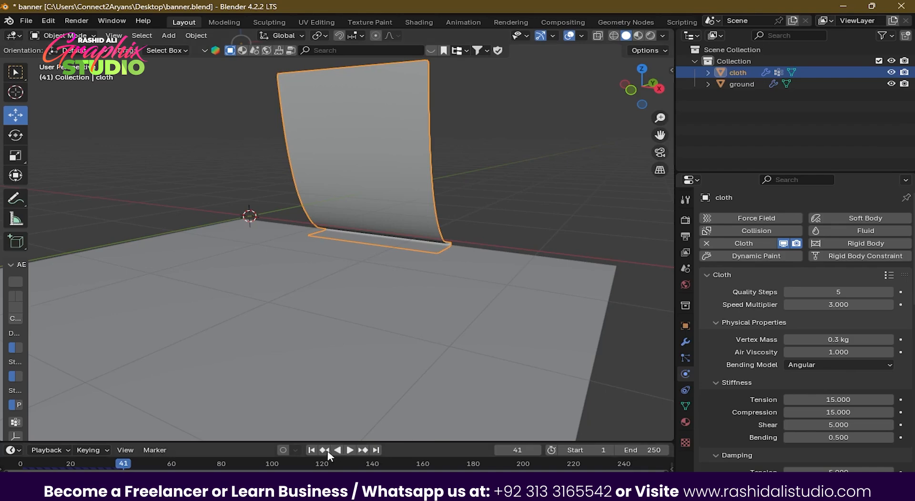
{"action": "left_click", "coordinate": [839, 304]}
{"action": "type", "text": "2"}
{"action": "key", "text": "Return"}
{"action": "left_click", "coordinate": [810, 304]}
{"action": "type", "text": "3"}
{"action": "key", "text": "Return"}
{"action": "left_click", "coordinate": [311, 450]}
{"action": "key", "text": "space"}
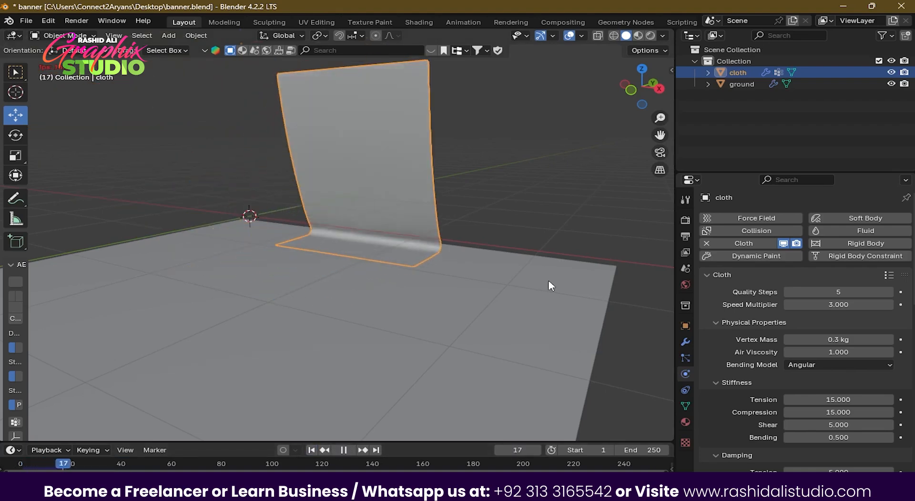
{"action": "key", "text": "space"}
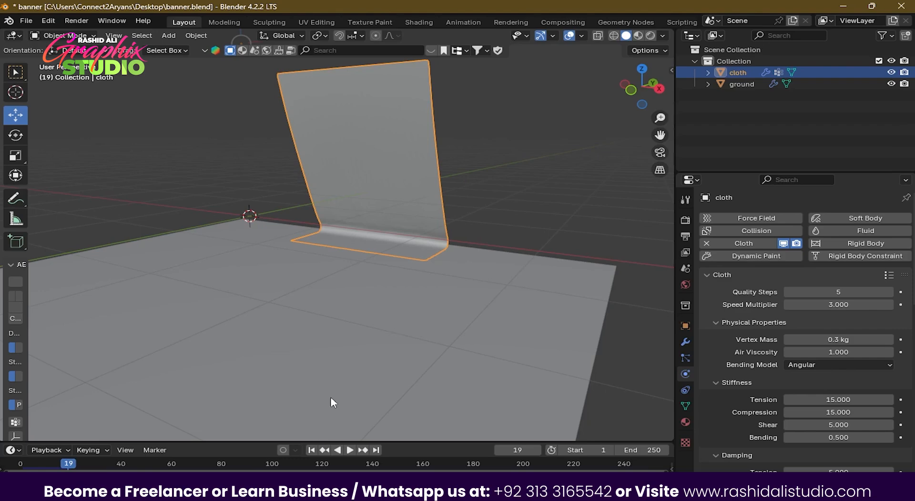
Rewind to the first frame, set the cloth's Speed Multiplier to 0.5 and play the simulation.
{"action": "left_click", "coordinate": [312, 450]}
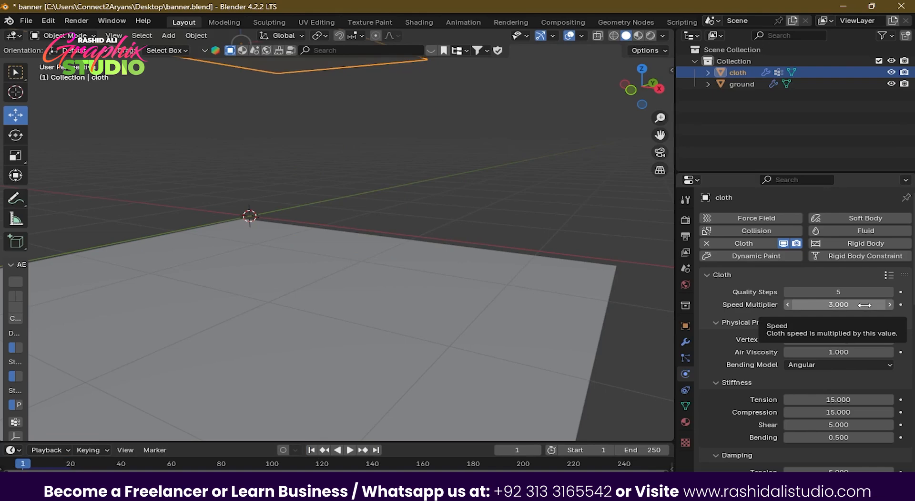
{"action": "left_click", "coordinate": [865, 305]}
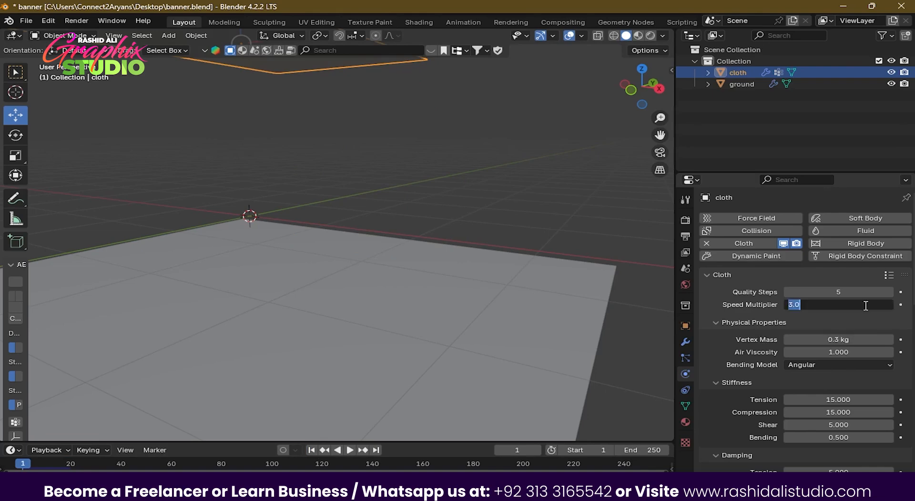
{"action": "type", "text": "0.5"}
{"action": "key", "text": "Return"}
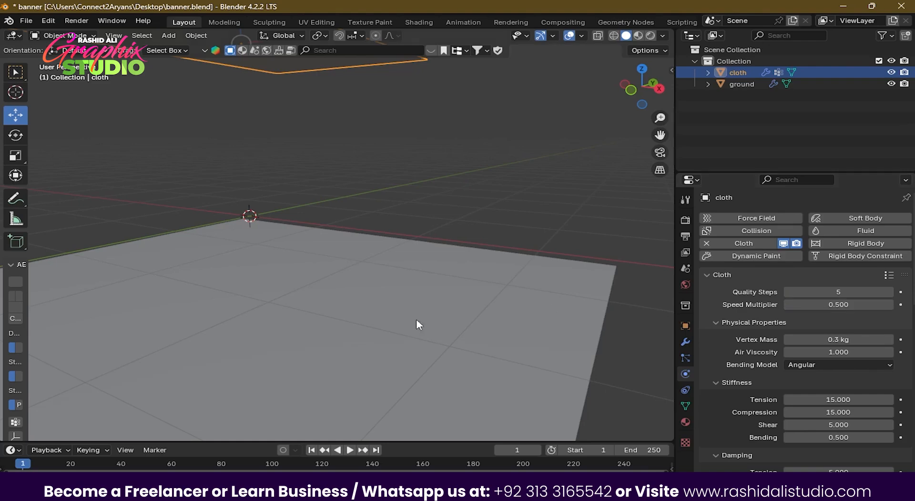
{"action": "key", "text": "space"}
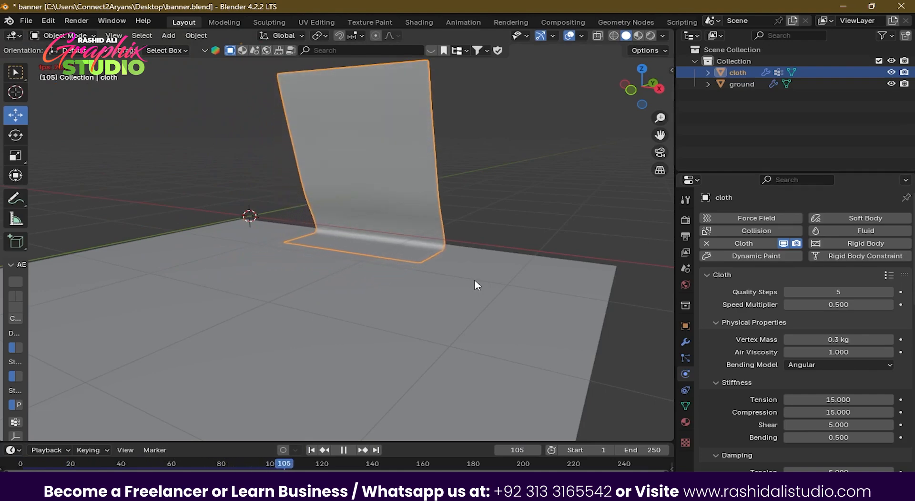
{"action": "key", "text": "space"}
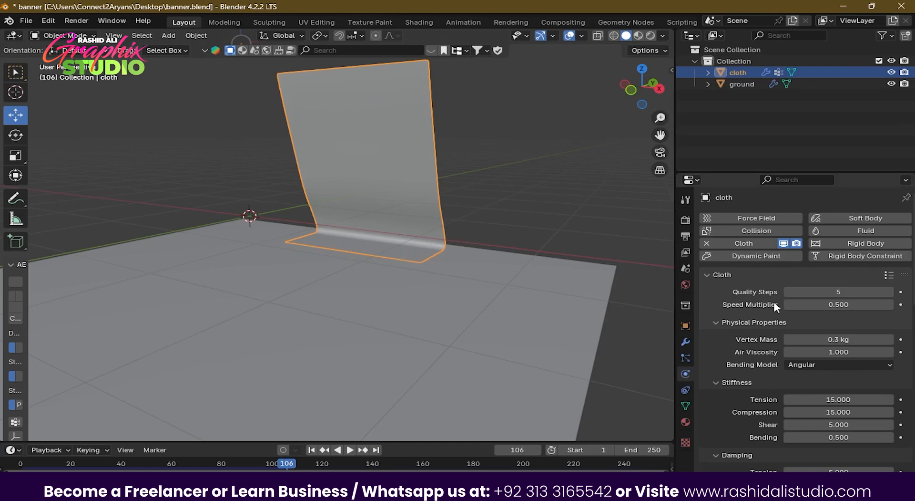
Try Speed Multiplier values of 1, 0.5, 1 and 2 on the cloth.
{"action": "left_click", "coordinate": [824, 304]}
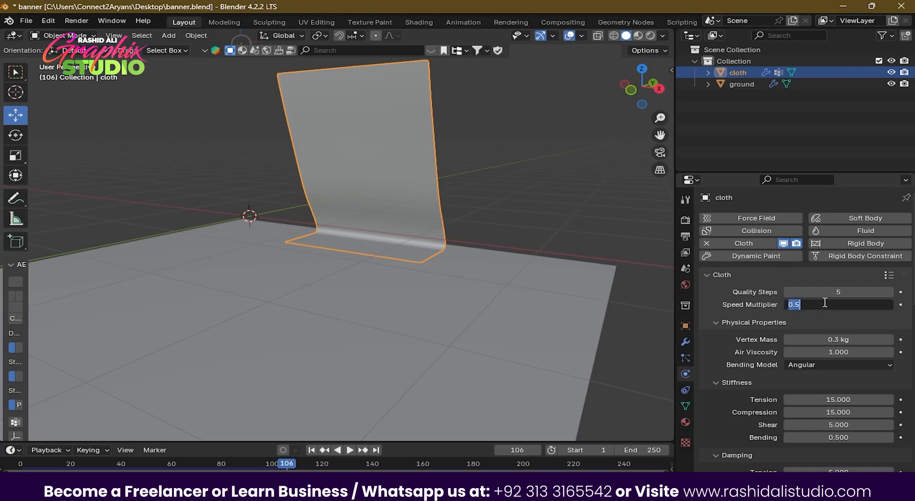
{"action": "type", "text": "1"}
{"action": "key", "text": "Return"}
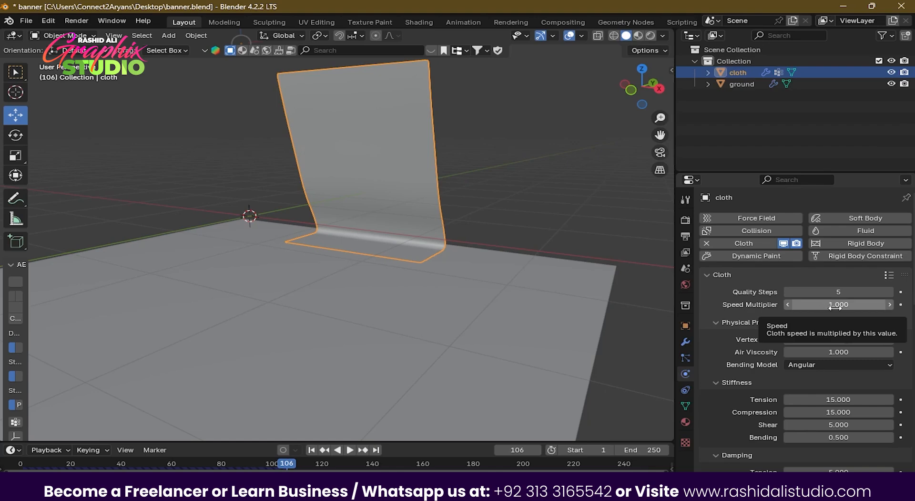
{"action": "left_click", "coordinate": [821, 303]}
{"action": "type", "text": "0.5"}
{"action": "key", "text": "Return"}
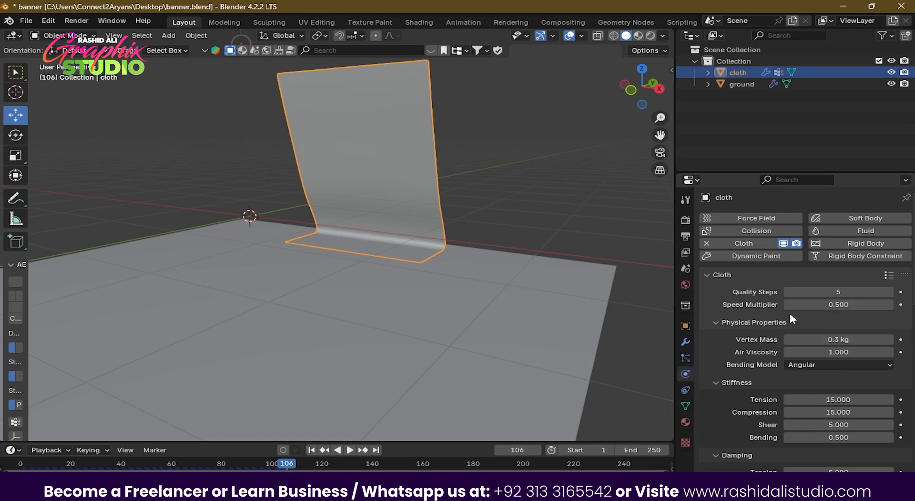
{"action": "left_click", "coordinate": [840, 305]}
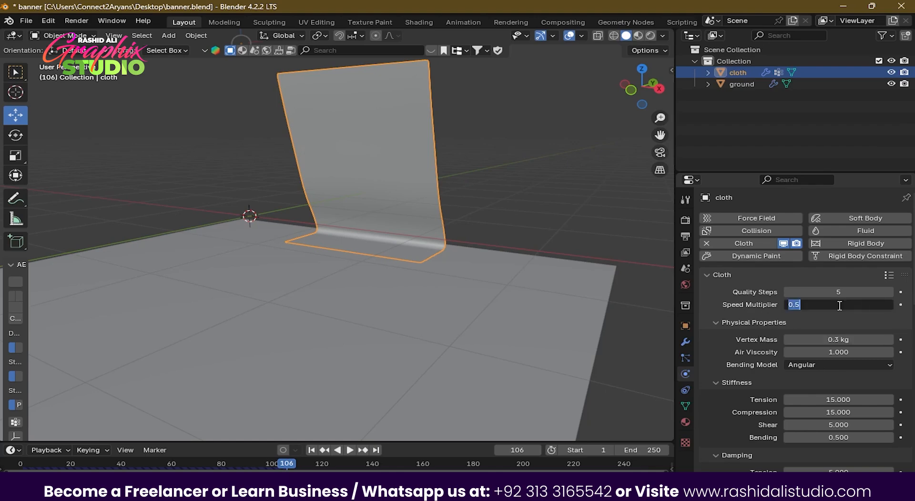
{"action": "type", "text": "1"}
{"action": "key", "text": "Return"}
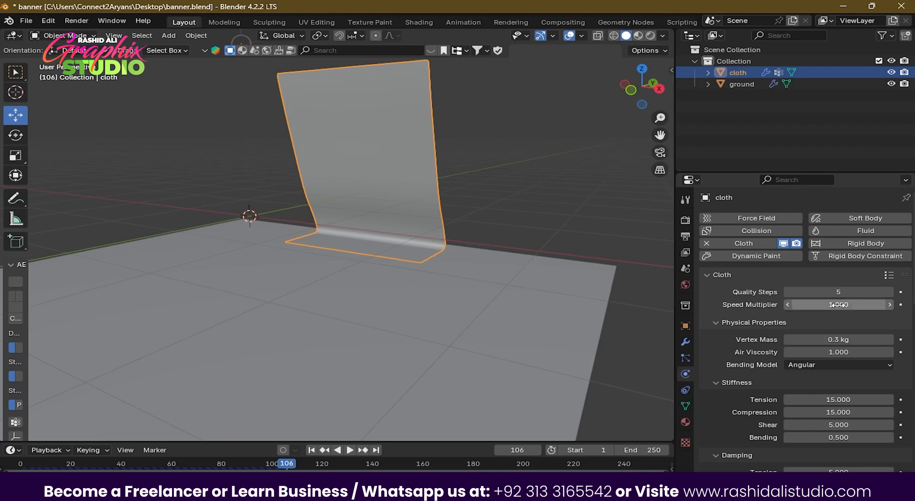
{"action": "left_click", "coordinate": [839, 304]}
{"action": "type", "text": "2"}
{"action": "key", "text": "Return"}
Set the cloth's Speed Multiplier to 1 and replay the simulation from the first frame.
{"action": "left_click", "coordinate": [839, 304]}
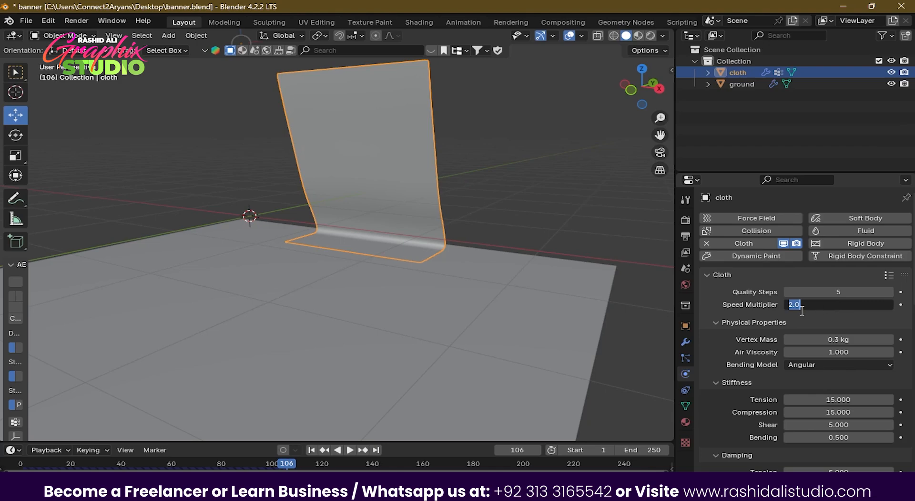
{"action": "type", "text": "1"}
{"action": "key", "text": "Return"}
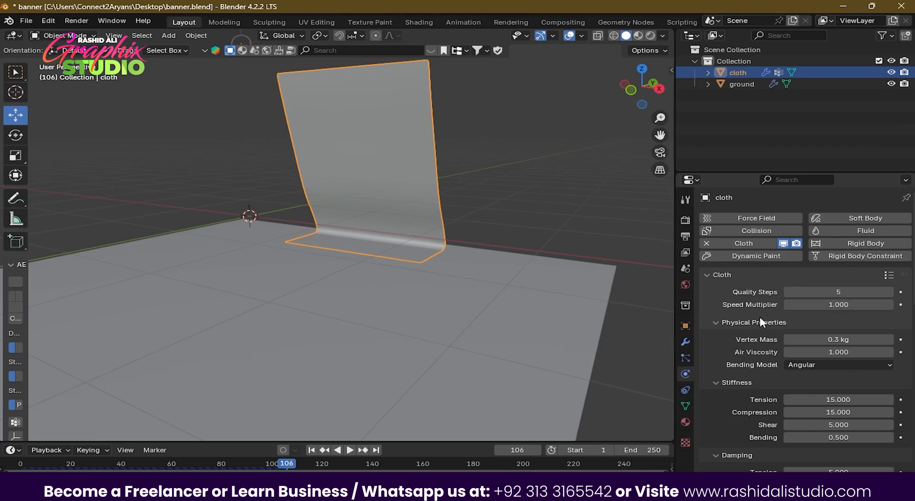
{"action": "scroll", "coordinate": [760, 319], "scroll_direction": "down", "scroll_amount": 2}
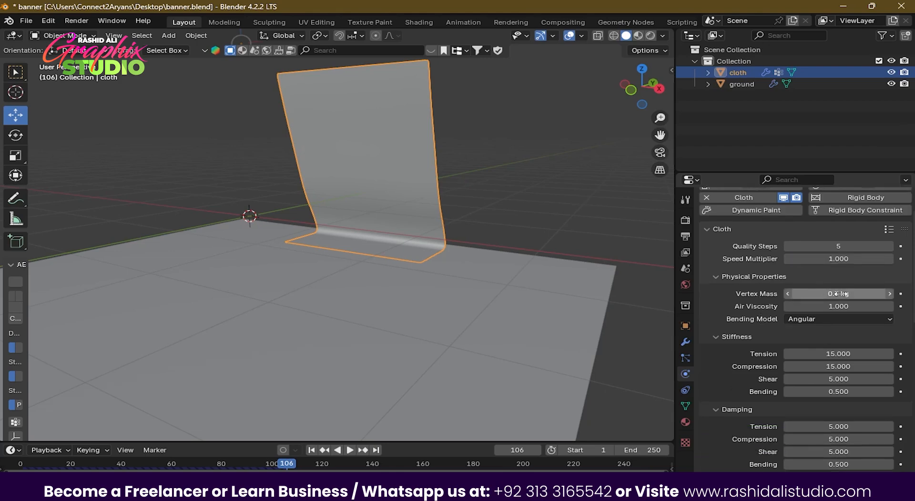
{"action": "left_click", "coordinate": [313, 449]}
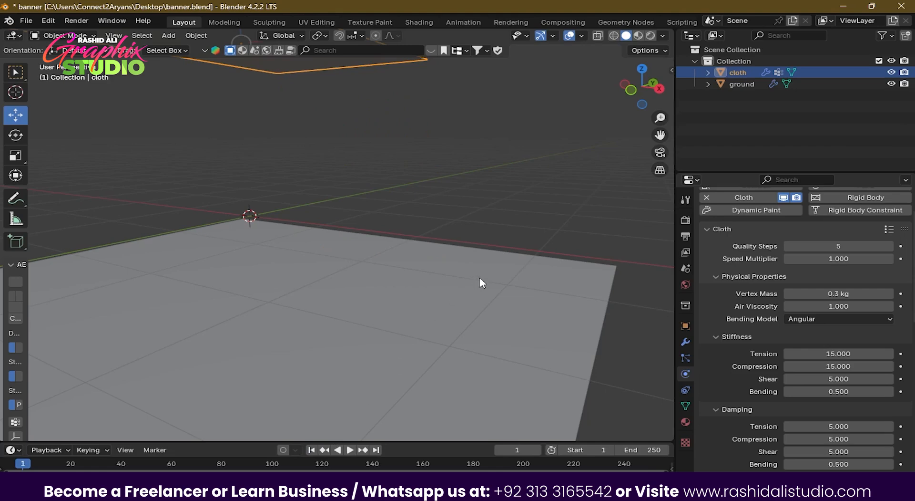
{"action": "key", "text": "space"}
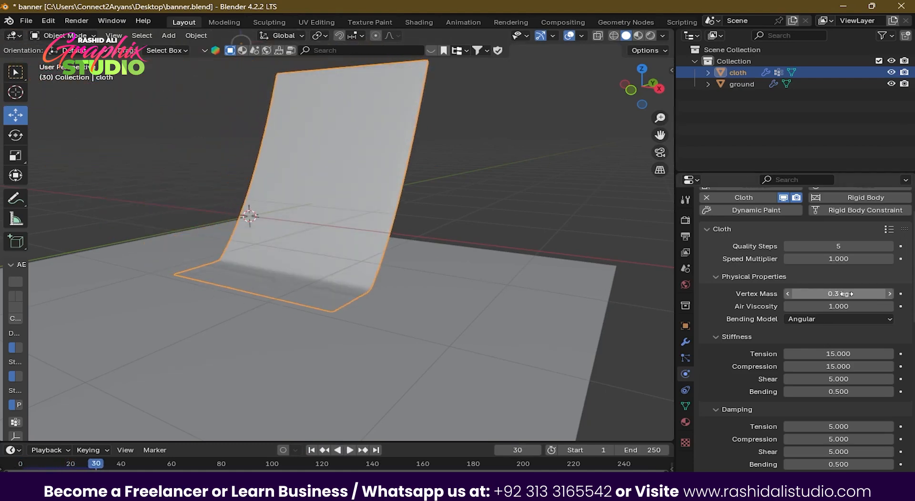
{"action": "key", "text": "space"}
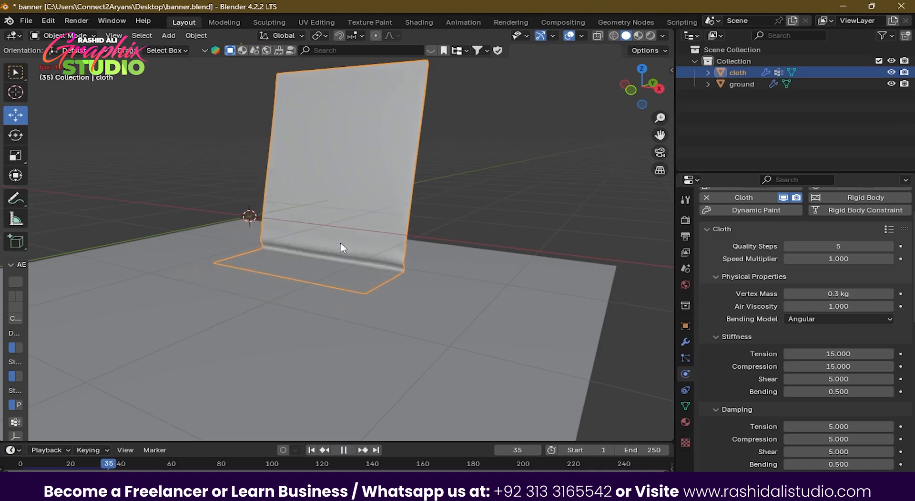
{"action": "key", "text": "space"}
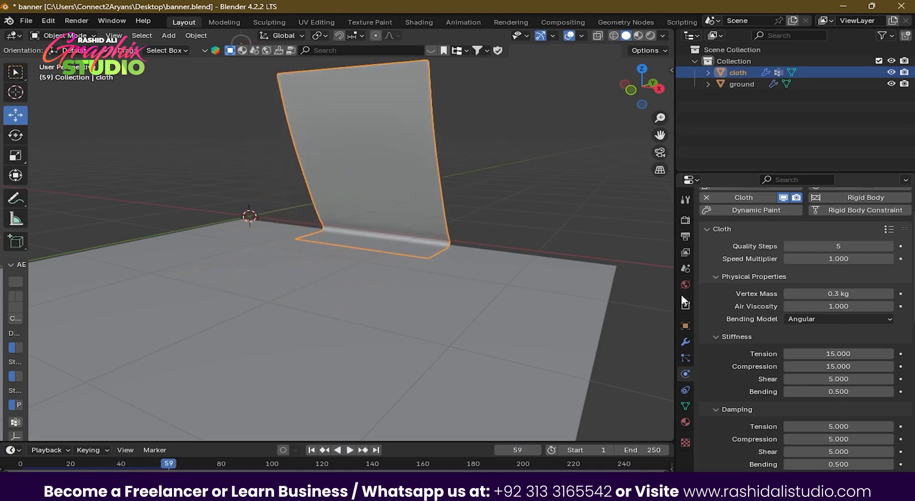
Set the cloth's Vertex Mass to 10 kg and replay the simulation from the first frame.
{"action": "left_click", "coordinate": [845, 294]}
{"action": "type", "text": "10"}
{"action": "key", "text": "Return"}
{"action": "left_click", "coordinate": [312, 450]}
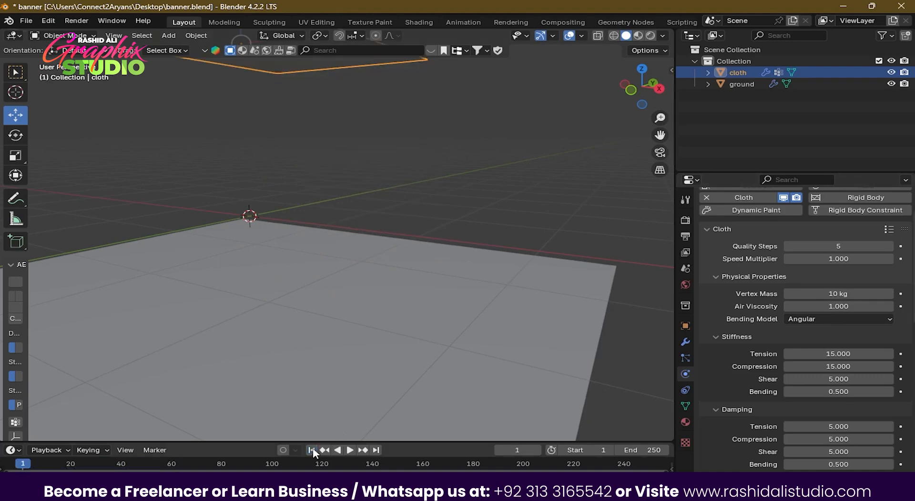
{"action": "key", "text": "space"}
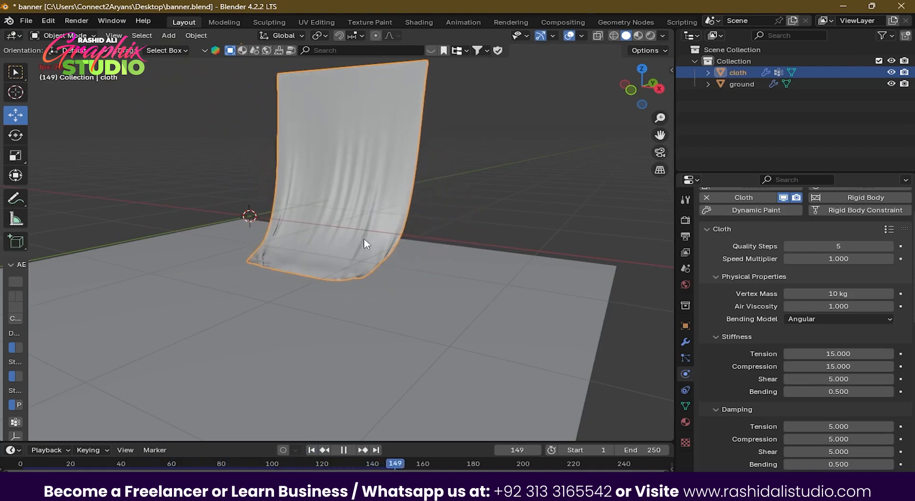
{"action": "key", "text": "space"}
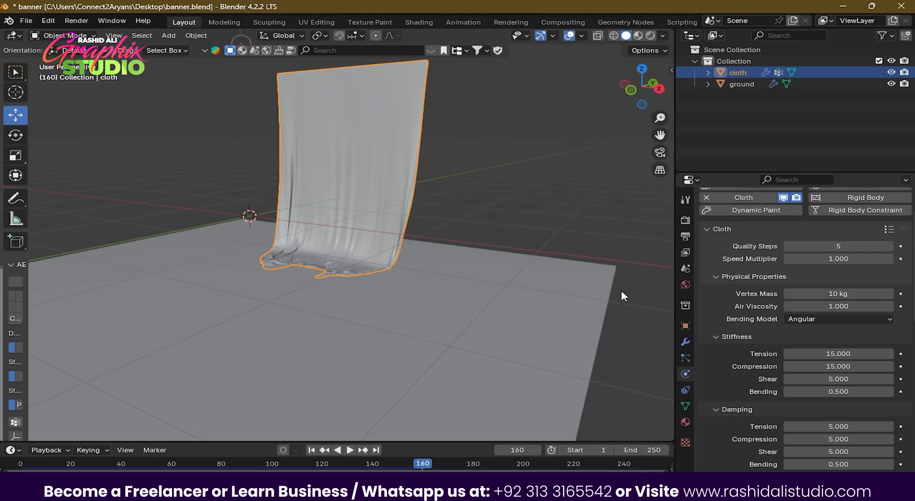
Try Vertex Mass values of 0.3, 1, 3, 0.3, 5 and 2 kg on the cloth.
{"action": "left_click", "coordinate": [842, 293]}
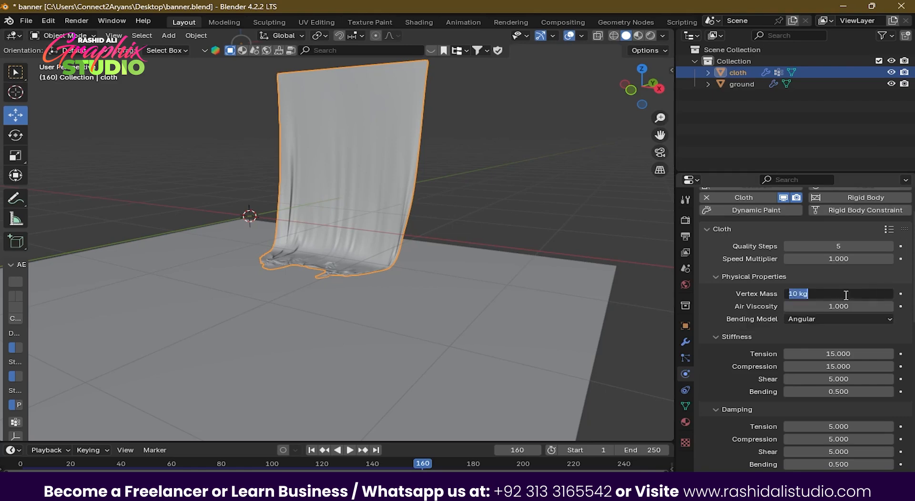
{"action": "type", "text": "0.3"}
{"action": "key", "text": "Return"}
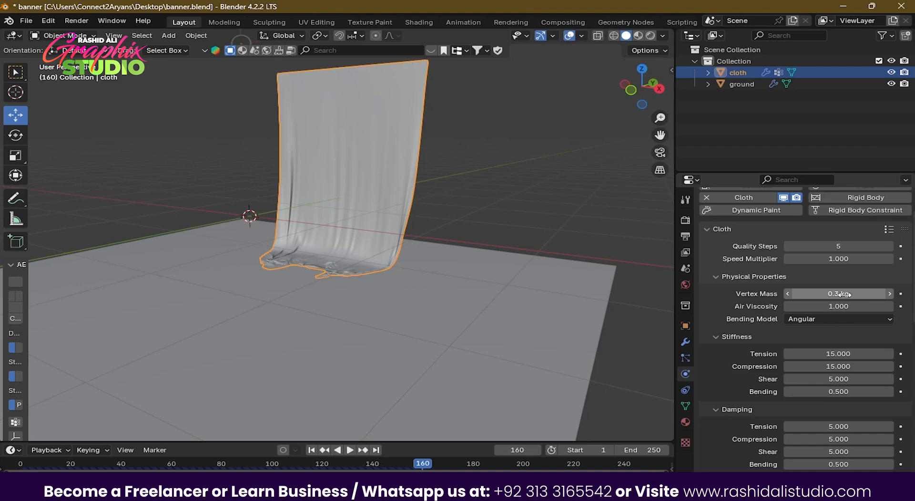
{"action": "left_click", "coordinate": [842, 293]}
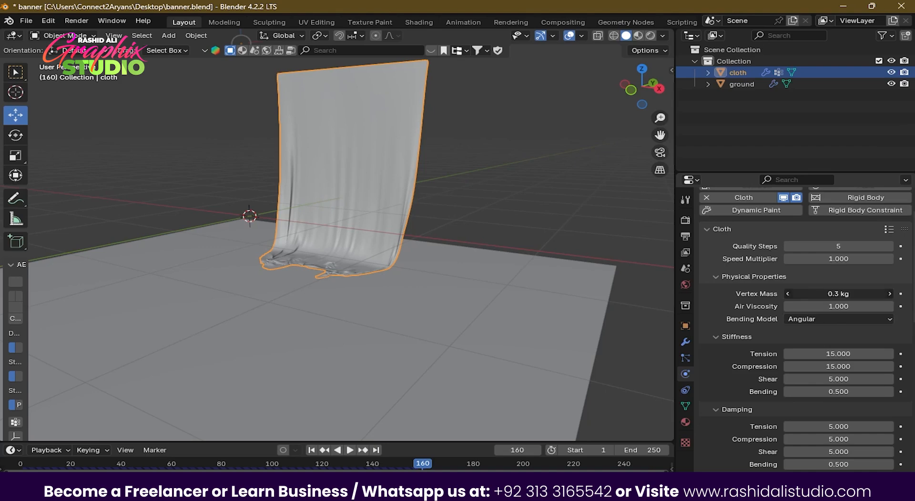
{"action": "type", "text": "1"}
{"action": "key", "text": "Return"}
{"action": "left_click", "coordinate": [844, 294]}
{"action": "type", "text": "3"}
{"action": "key", "text": "Return"}
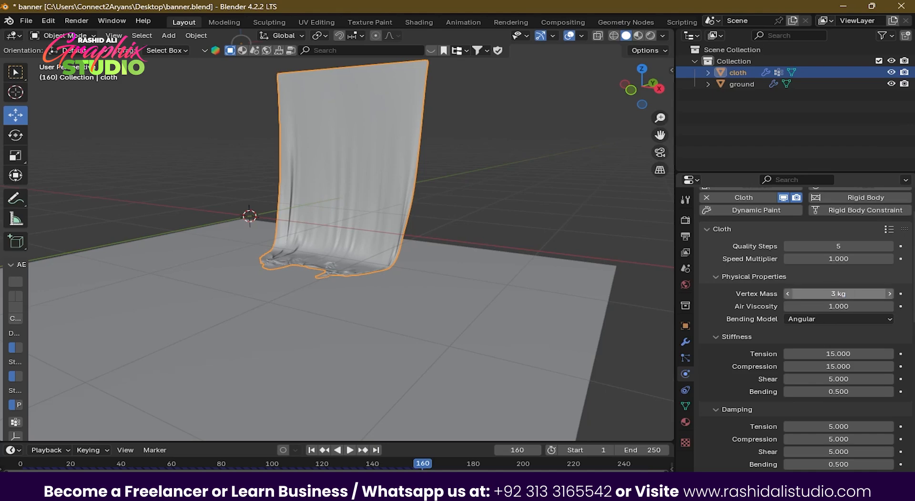
{"action": "left_click", "coordinate": [845, 294]}
{"action": "type", "text": "0.3"}
{"action": "key", "text": "Return"}
{"action": "left_click", "coordinate": [841, 294]}
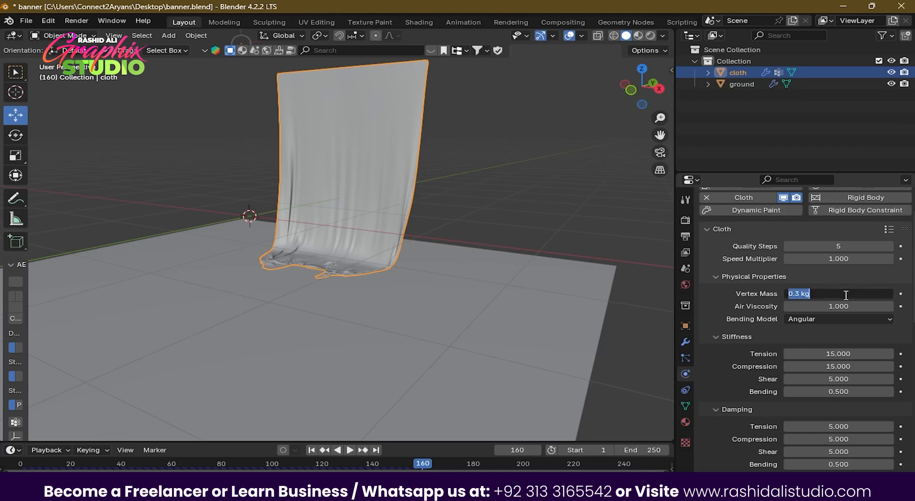
{"action": "type", "text": "5"}
{"action": "key", "text": "Return"}
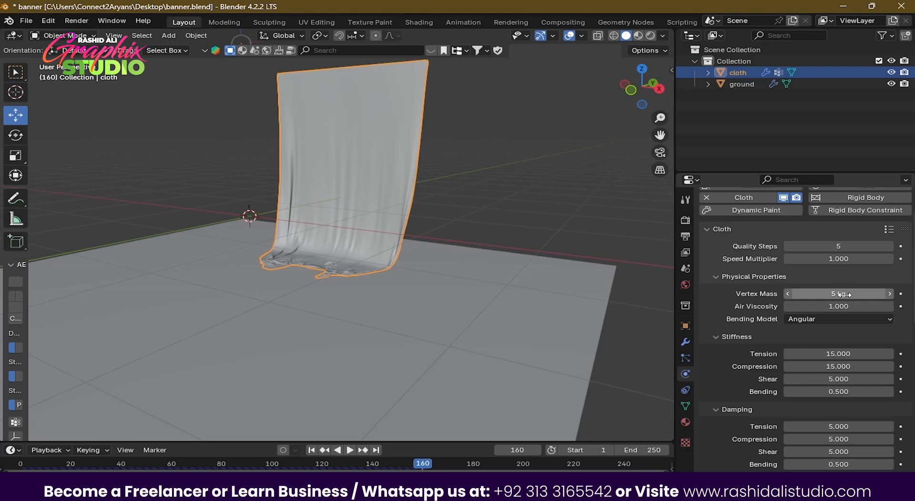
{"action": "left_click", "coordinate": [843, 294]}
{"action": "type", "text": "2"}
{"action": "key", "text": "Return"}
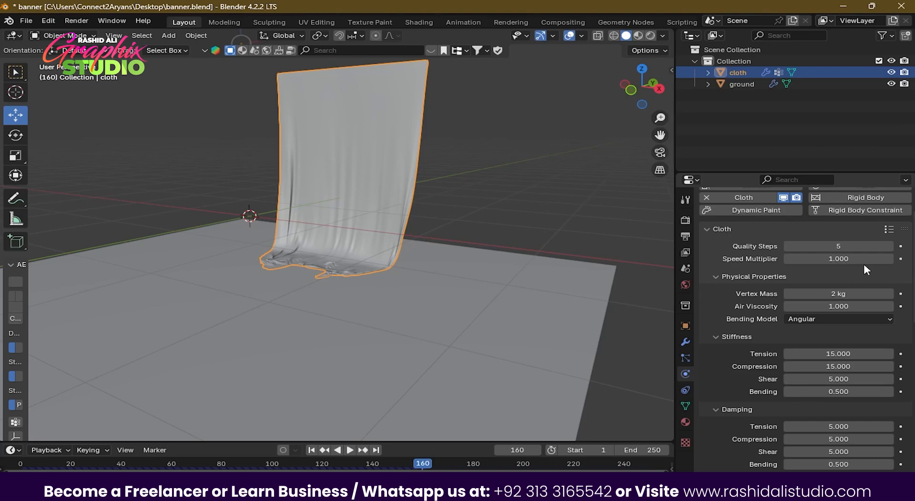
Set the cloth's Vertex Mass to 1 kg, replay the simulation from the first frame and inspect the folds up close.
{"action": "left_click", "coordinate": [859, 291]}
{"action": "type", "text": "1"}
{"action": "key", "text": "Return"}
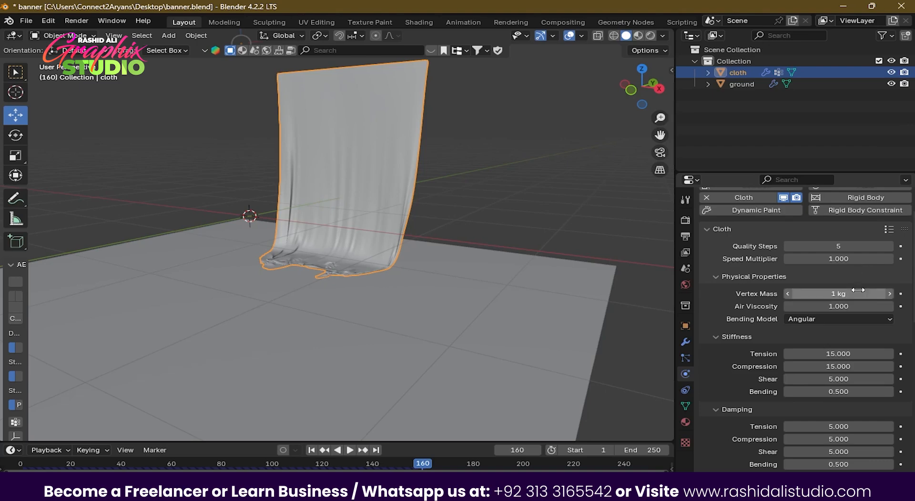
{"action": "left_click", "coordinate": [312, 450]}
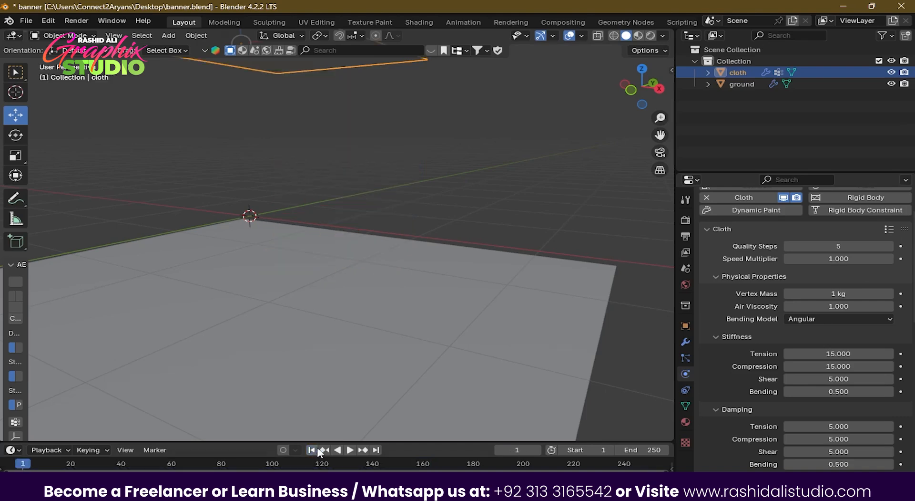
{"action": "key", "text": "space"}
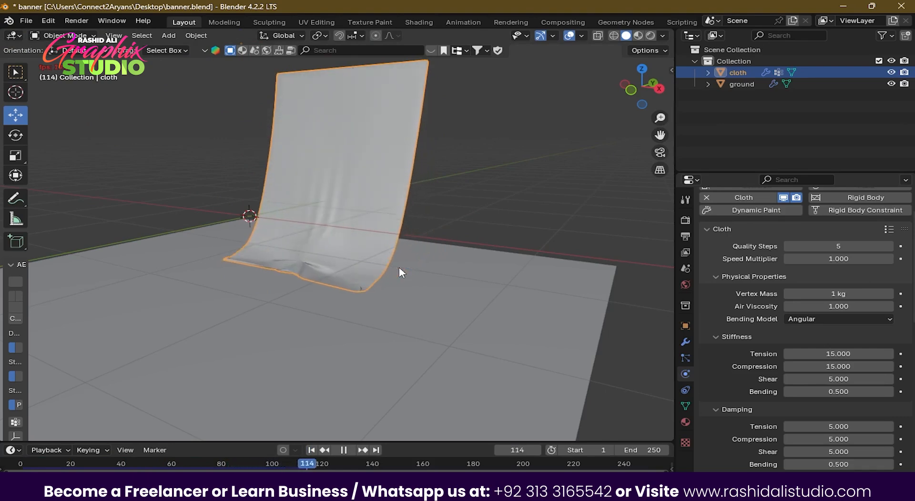
{"action": "key", "text": "space"}
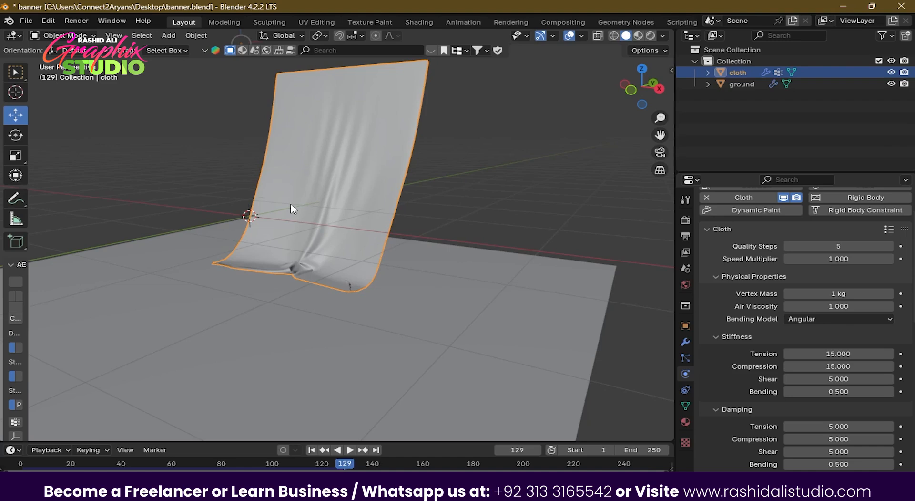
{"action": "scroll", "coordinate": [291, 208], "scroll_direction": "up", "scroll_amount": 5}
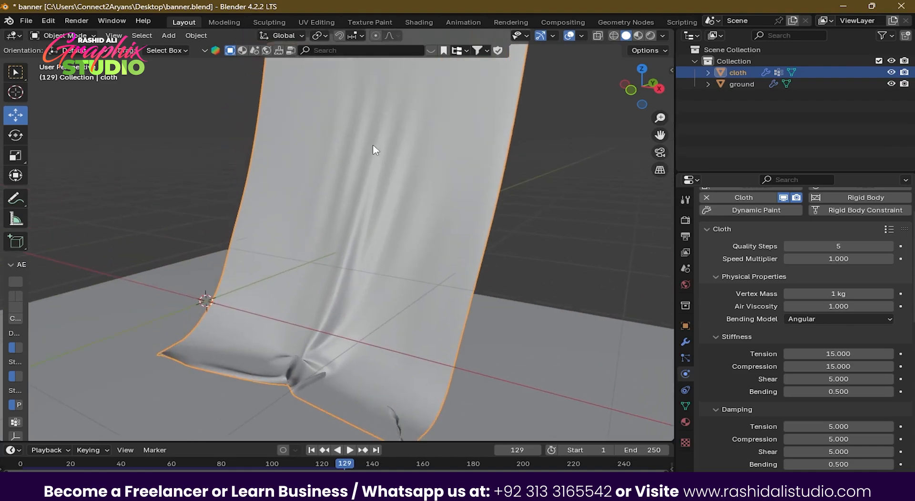
Check the cloth with its Cloth modifier's viewport display off and on, and disable that modifier for rendering.
{"action": "middle_click_drag", "start_coordinate": [373, 150], "coordinate": [361, 168]}
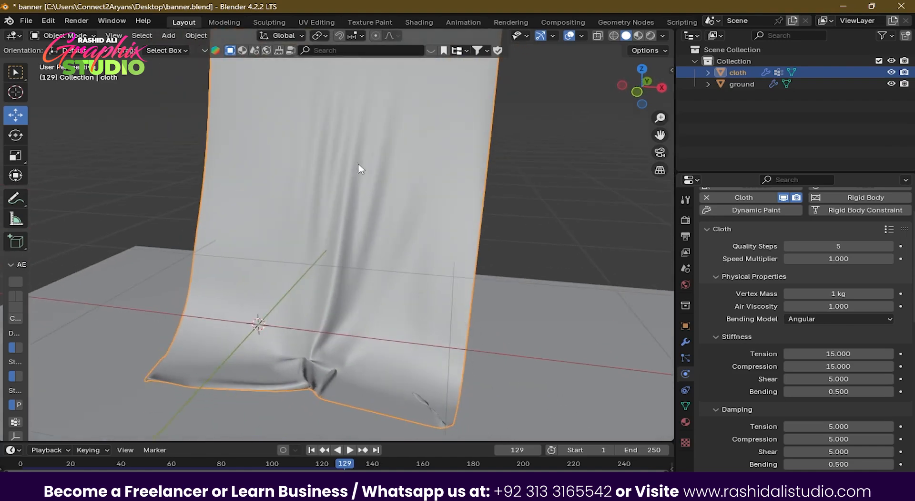
{"action": "left_click", "coordinate": [685, 342]}
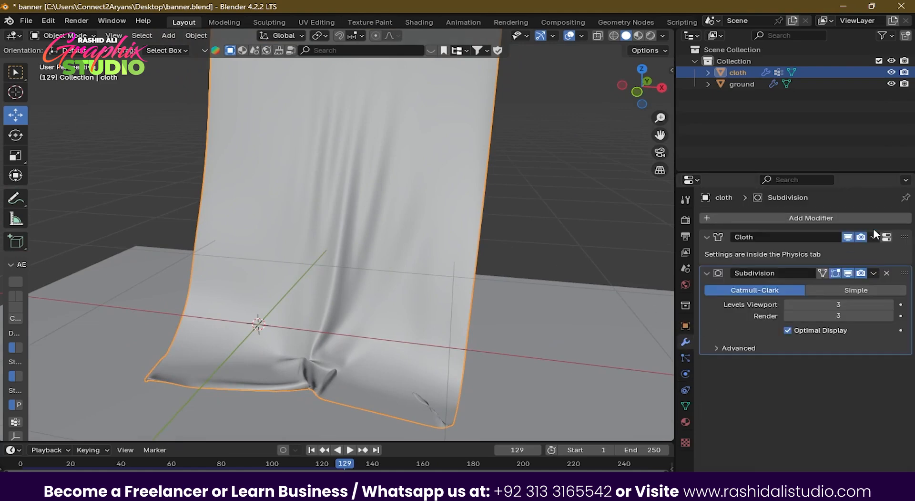
{"action": "left_click", "coordinate": [849, 235]}
{"action": "left_click", "coordinate": [850, 235]}
{"action": "left_click", "coordinate": [861, 237]}
Compare the cloth's folds up close with the Subdivision modifier's viewport display off and on.
{"action": "middle_click_drag", "start_coordinate": [238, 239], "coordinate": [329, 225]}
{"action": "scroll", "coordinate": [318, 238], "scroll_direction": "up", "scroll_amount": 5}
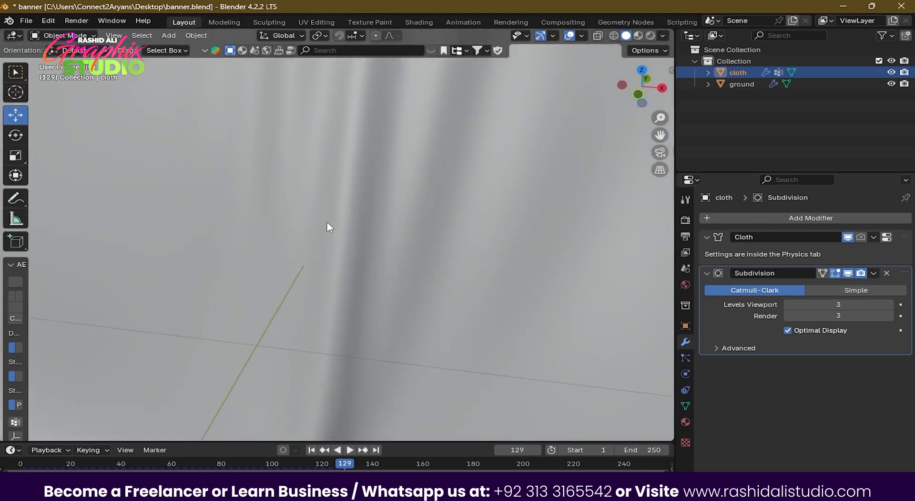
{"action": "left_click", "coordinate": [857, 273]}
{"action": "left_click", "coordinate": [858, 272]}
{"action": "left_click", "coordinate": [849, 274]}
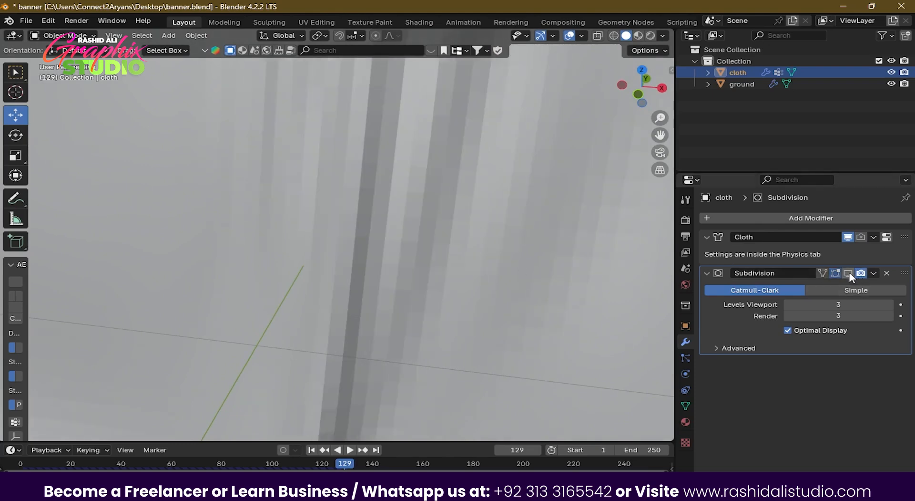
{"action": "left_click", "coordinate": [849, 273]}
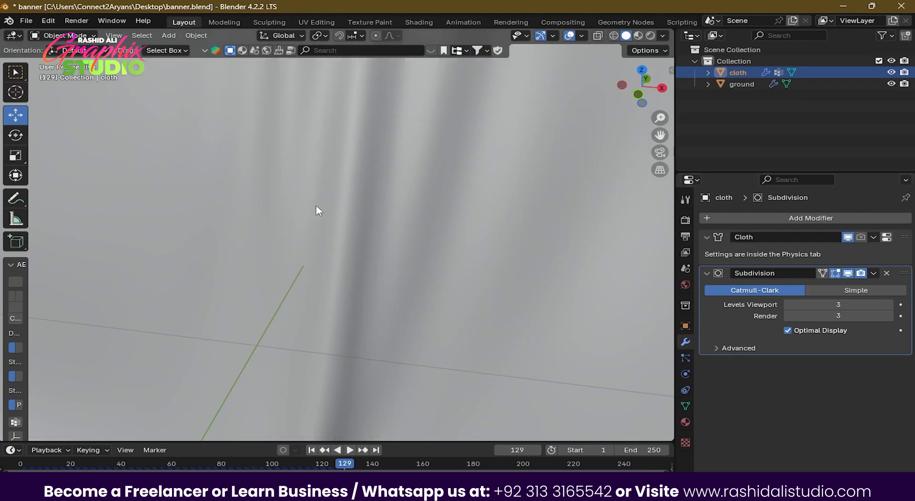
Scrub the simulation back to frames 107 and 99 and inspect from the side how the cloth's lower end folds.
{"action": "scroll", "coordinate": [334, 241], "scroll_direction": "down", "scroll_amount": 6}
{"action": "middle_click_drag", "start_coordinate": [337, 241], "coordinate": [352, 426]}
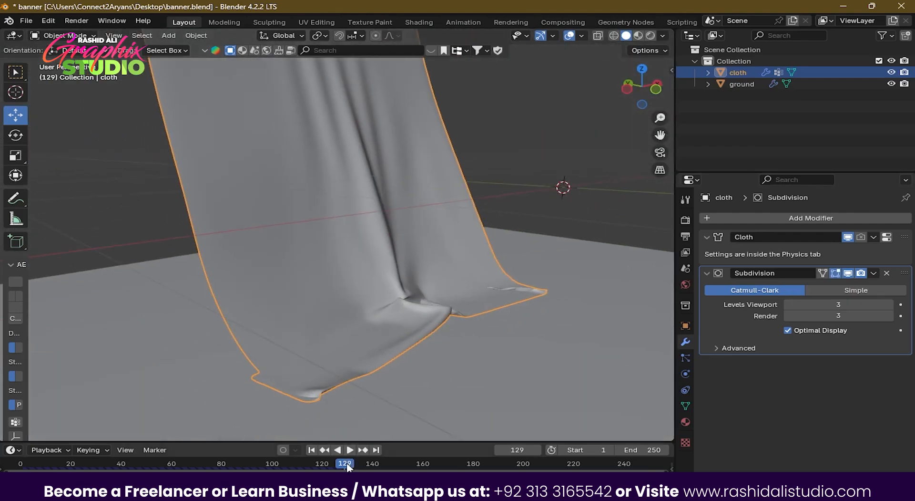
{"action": "left_click_drag", "start_coordinate": [349, 467], "coordinate": [290, 467]}
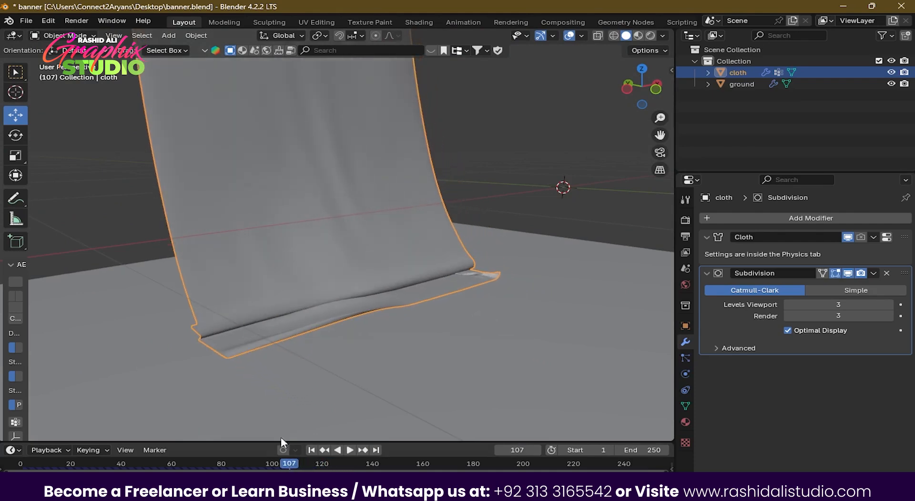
{"action": "middle_click_drag", "start_coordinate": [275, 340], "coordinate": [389, 318]}
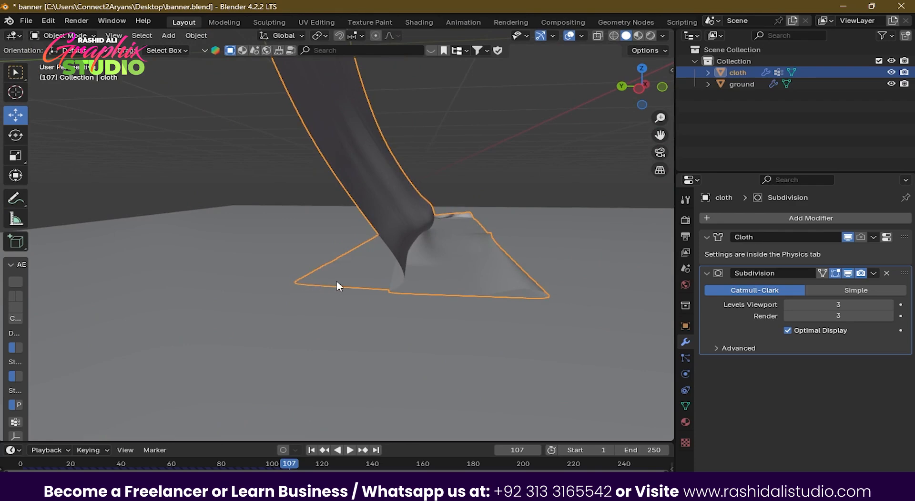
{"action": "left_click_drag", "start_coordinate": [289, 463], "coordinate": [271, 464]}
{"action": "middle_click_drag", "start_coordinate": [244, 190], "coordinate": [281, 204]}
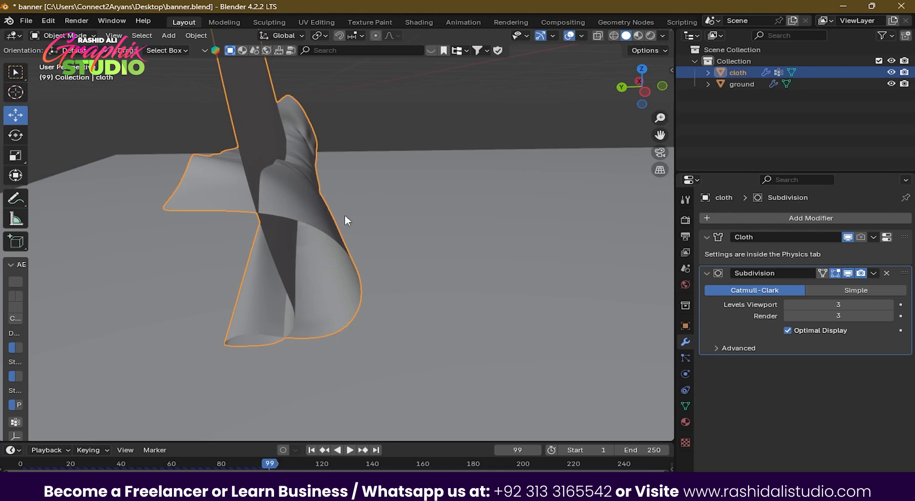
Expand the Collisions settings in the cloth's physics properties.
{"action": "left_click", "coordinate": [686, 373]}
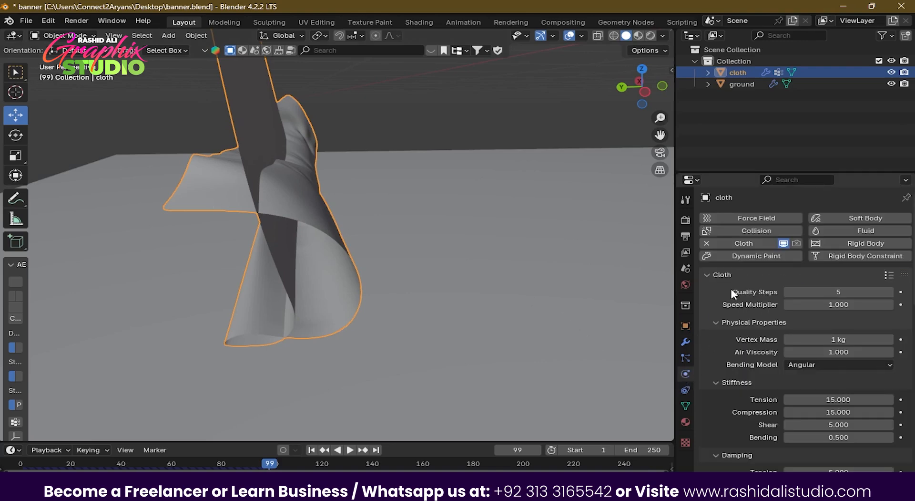
{"action": "scroll", "coordinate": [734, 297], "scroll_direction": "down", "scroll_amount": 8}
{"action": "scroll", "coordinate": [739, 314], "scroll_direction": "down", "scroll_amount": 7}
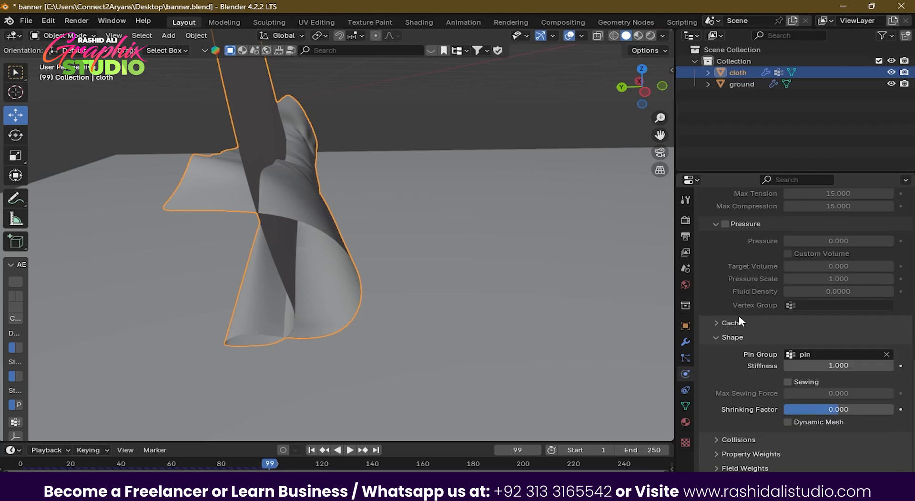
{"action": "left_click", "coordinate": [722, 440]}
{"action": "scroll", "coordinate": [726, 413], "scroll_direction": "down", "scroll_amount": 7}
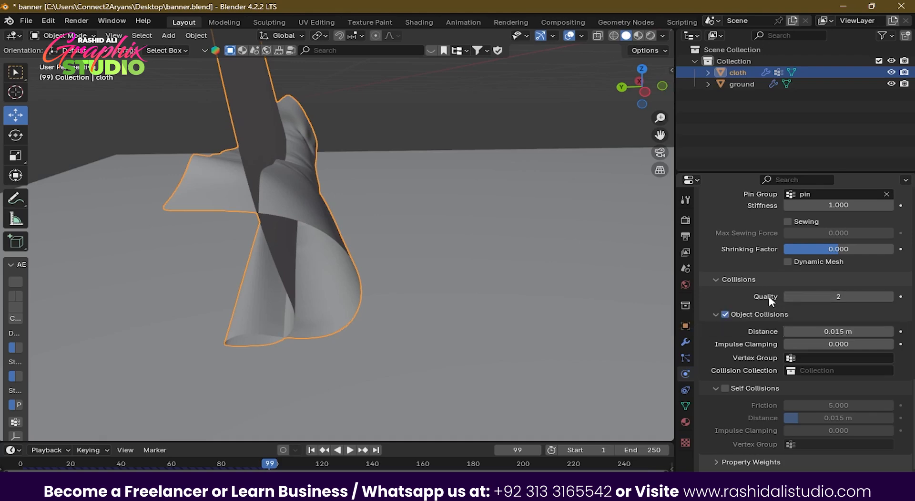
Try a collision Quality of 5 on the cloth and set it back to 2.
{"action": "double_click", "coordinate": [845, 299]}
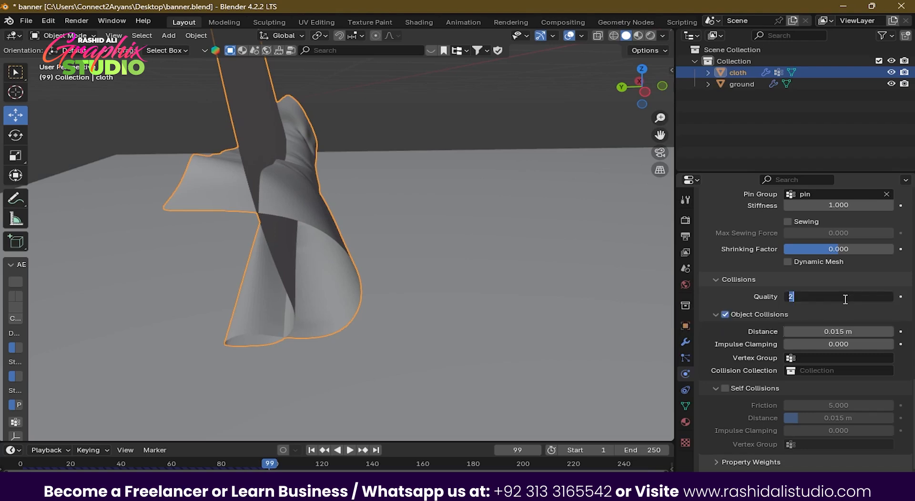
{"action": "type", "text": "5"}
{"action": "key", "text": "Return"}
{"action": "double_click", "coordinate": [846, 300]}
{"action": "type", "text": "2"}
{"action": "key", "text": "Return"}
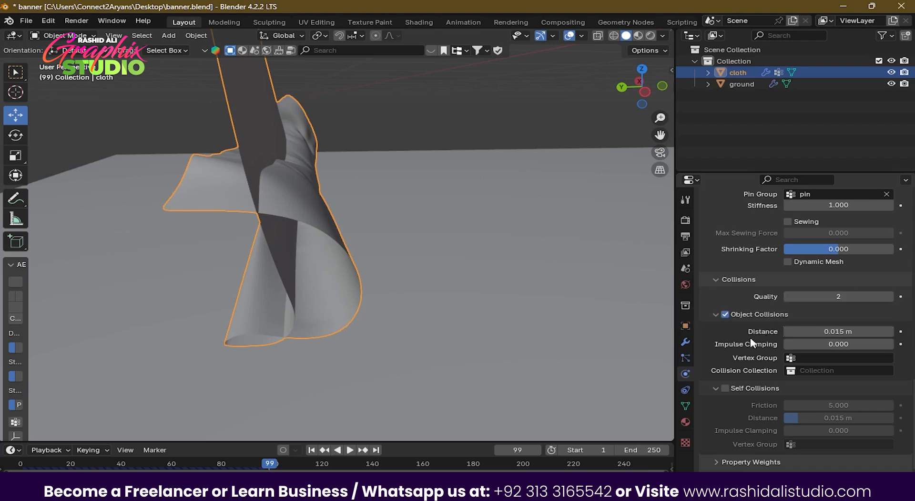
Enable Self Collisions on the cloth, replay the simulation from the first frame to frame 106 and inspect the folded lower end.
{"action": "left_click", "coordinate": [727, 388]}
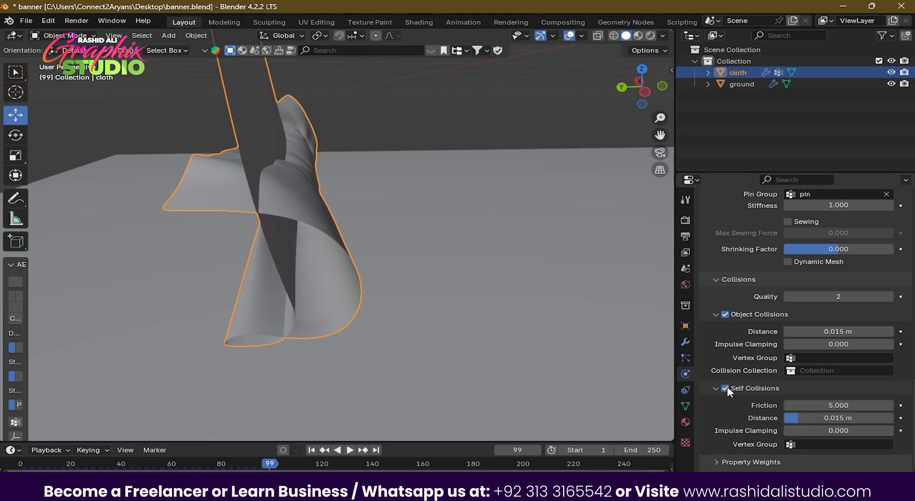
{"action": "scroll", "coordinate": [734, 399], "scroll_direction": "down", "scroll_amount": 1}
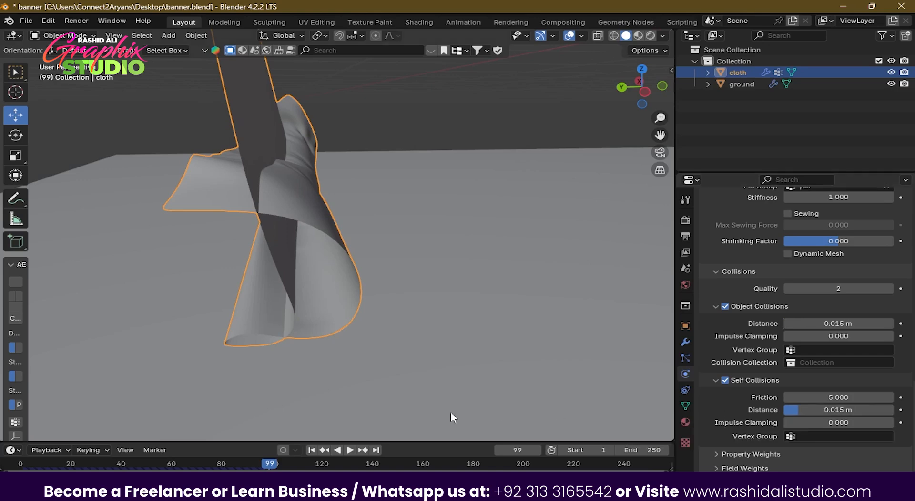
{"action": "left_click", "coordinate": [311, 450]}
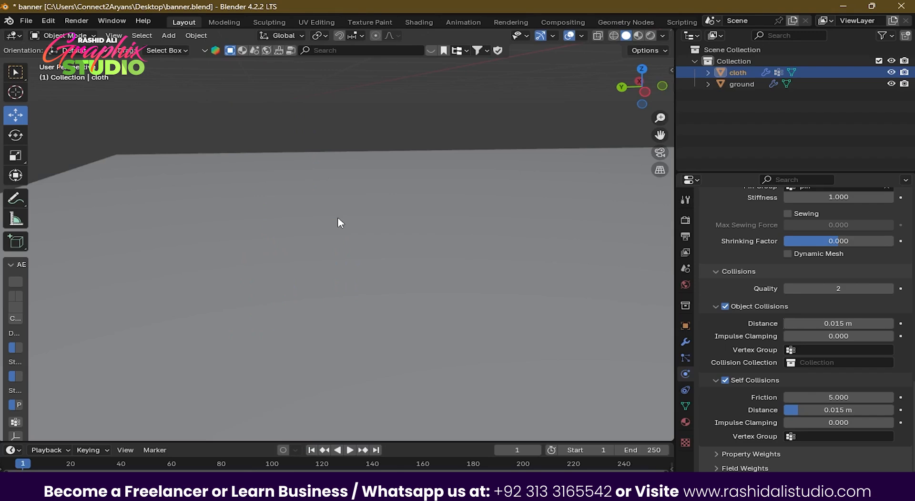
{"action": "key", "text": "space"}
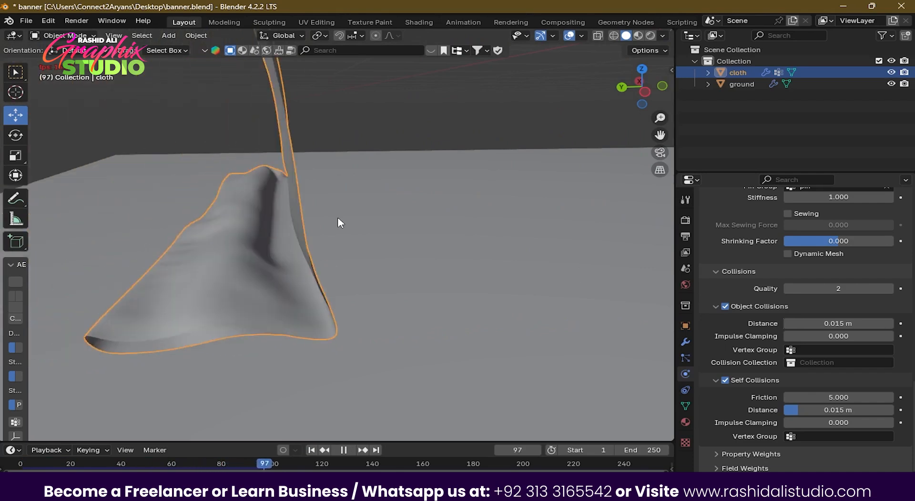
{"action": "key", "text": "space"}
{"action": "middle_click_drag", "start_coordinate": [464, 327], "coordinate": [446, 277]}
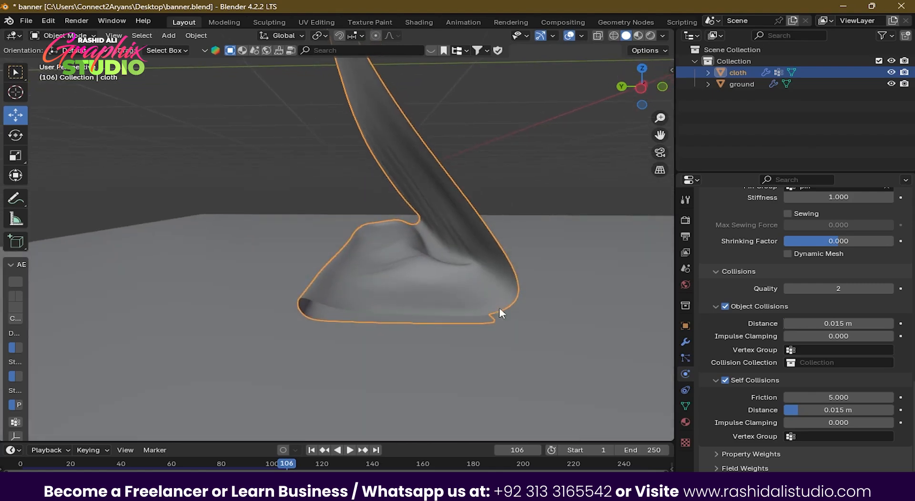
Apply Shade Smooth to the cloth, followed by Shade Auto Smooth at 30°.
{"action": "left_click", "coordinate": [562, 326]}
{"action": "left_click", "coordinate": [478, 258]}
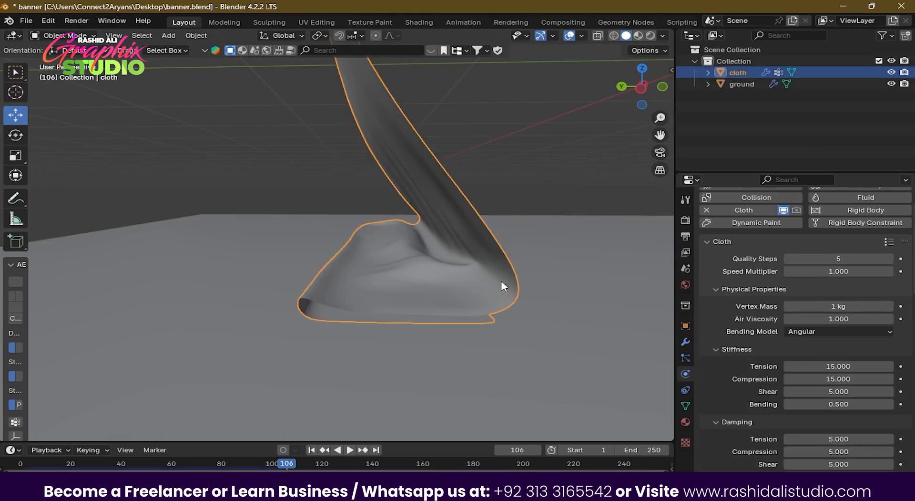
{"action": "right_click", "coordinate": [493, 271]}
{"action": "left_click", "coordinate": [464, 244]}
{"action": "right_click", "coordinate": [388, 248]}
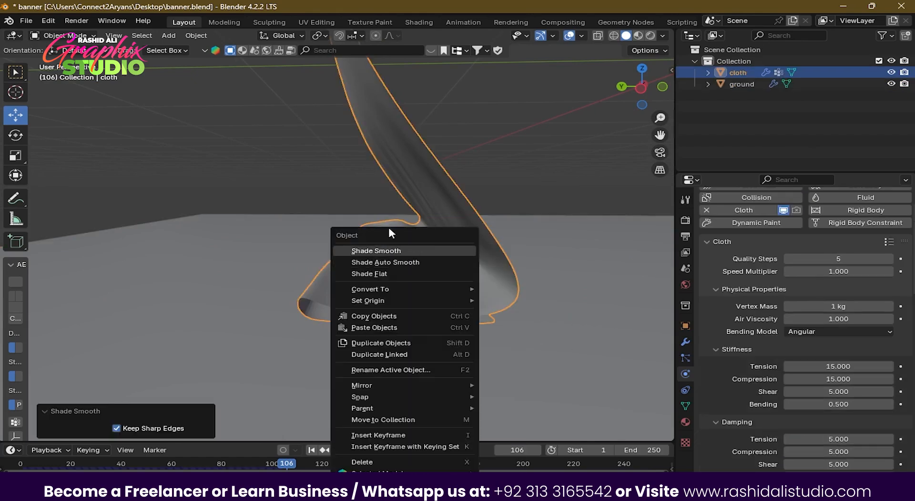
{"action": "left_click", "coordinate": [415, 262]}
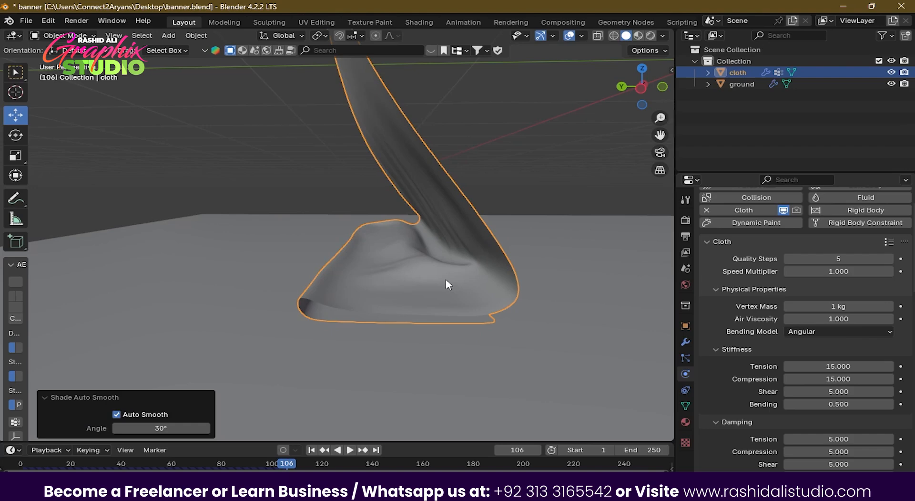
Play the simulation and stop at frame 137 with the whole banner and ground plane in view.
{"action": "scroll", "coordinate": [751, 346], "scroll_direction": "down", "scroll_amount": 5}
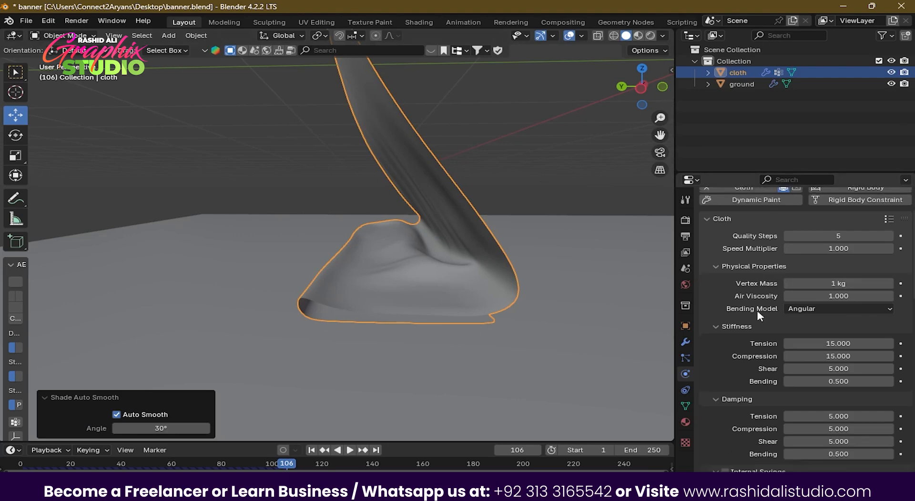
{"action": "scroll", "coordinate": [753, 339], "scroll_direction": "up", "scroll_amount": 5}
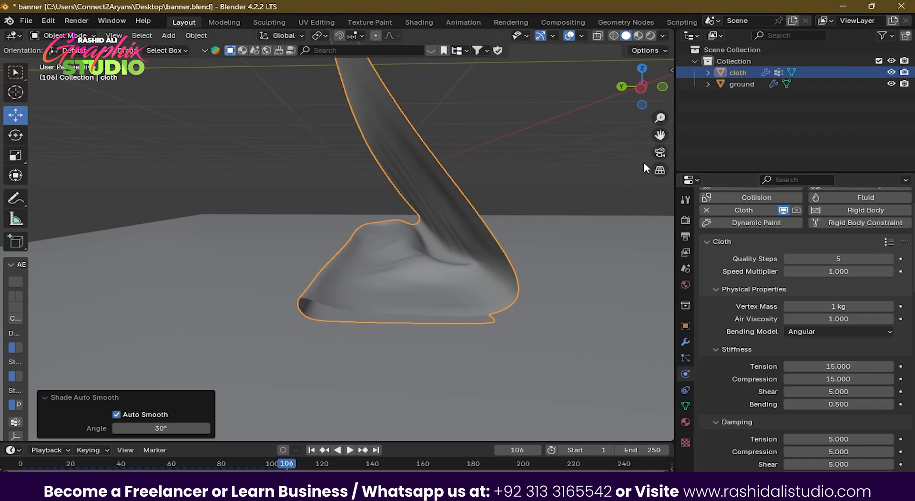
{"action": "middle_click_drag", "start_coordinate": [582, 223], "coordinate": [399, 239]}
{"action": "scroll", "coordinate": [397, 237], "scroll_direction": "down", "scroll_amount": 5}
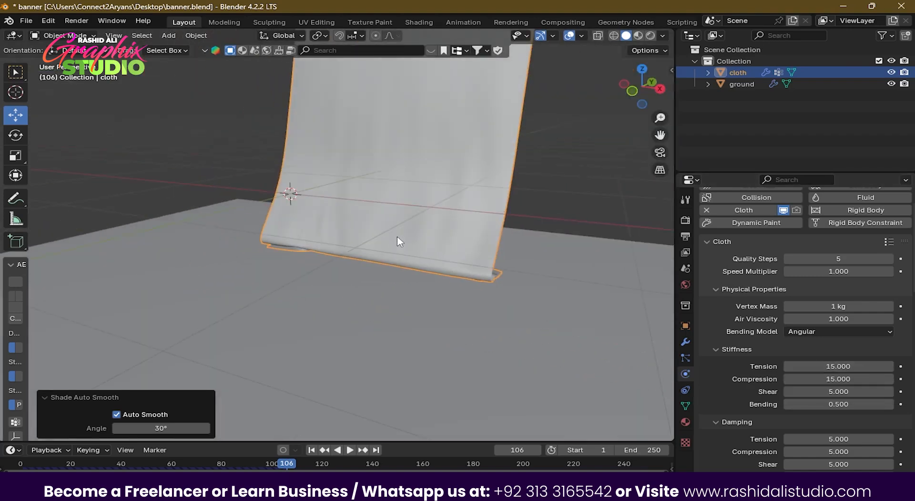
{"action": "middle_click_drag", "start_coordinate": [457, 246], "coordinate": [459, 318], "text": "shift"}
{"action": "scroll", "coordinate": [474, 263], "scroll_direction": "down", "scroll_amount": 3}
{"action": "middle_click_drag", "start_coordinate": [474, 263], "coordinate": [450, 318], "text": "shift"}
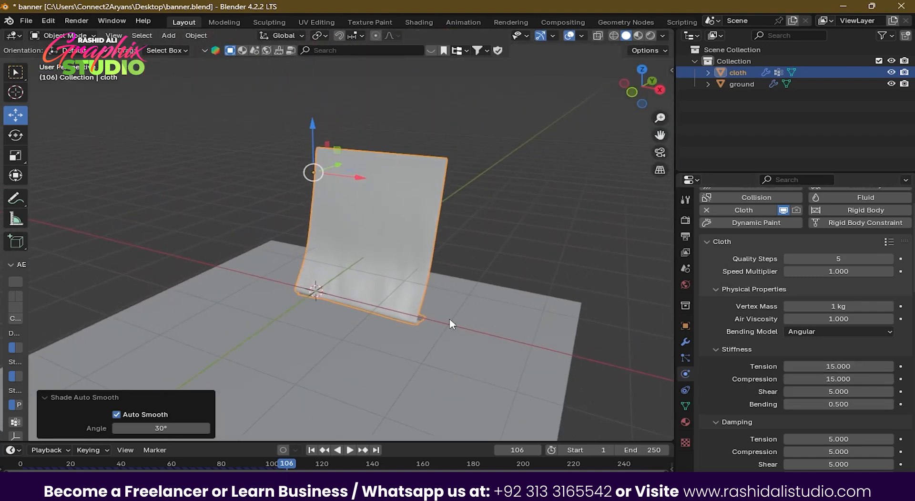
{"action": "key", "text": "shift+ctrl+space"}
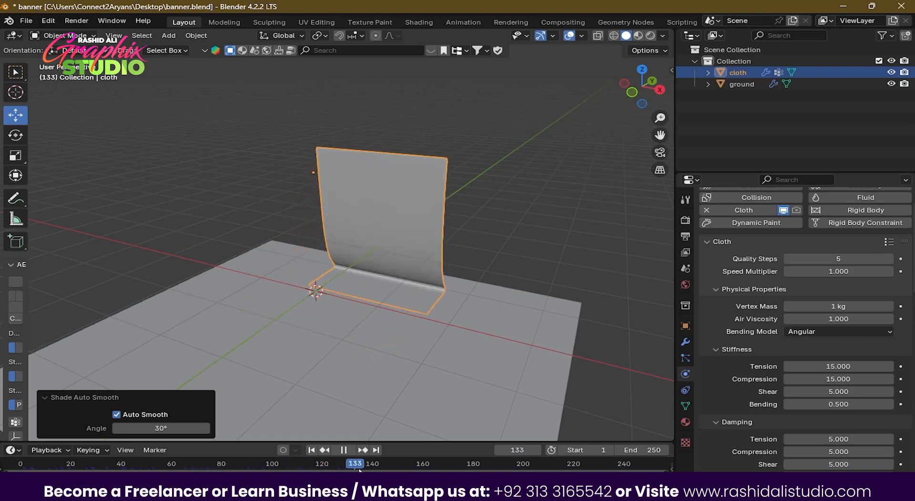
{"action": "key", "text": "space"}
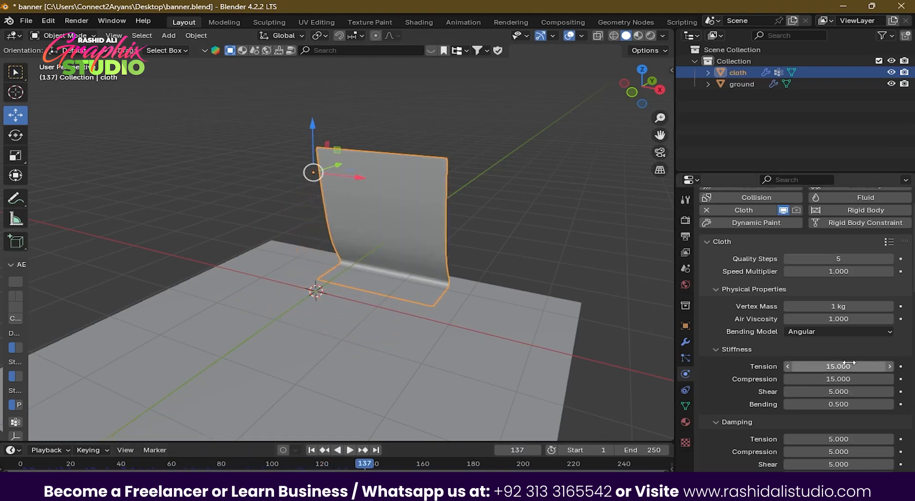
Set the cloth's Shear stiffness to 15.
{"action": "left_click", "coordinate": [842, 391]}
{"action": "type", "text": "15"}
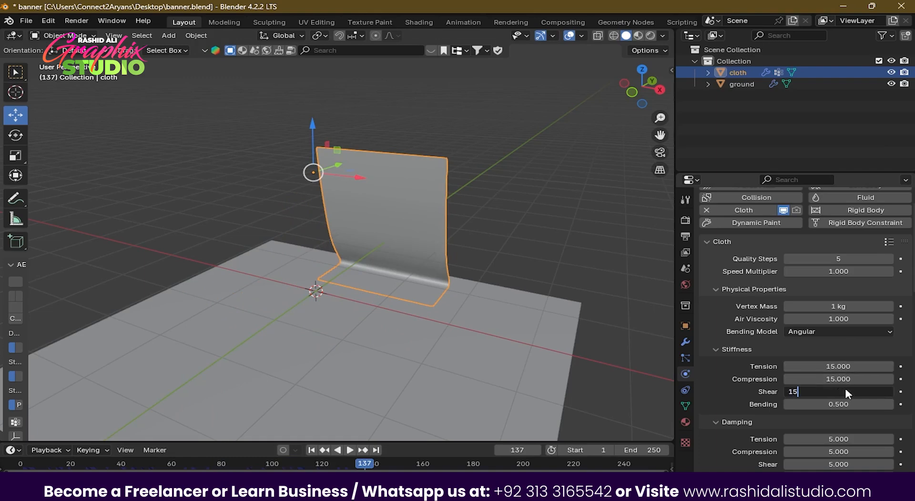
{"action": "key", "text": "Return"}
Set the cloth's Tension, Compression and Shear damping to 15 each.
{"action": "scroll", "coordinate": [742, 385], "scroll_direction": "down", "scroll_amount": 3}
{"action": "left_click", "coordinate": [846, 370]}
{"action": "type", "text": "15"}
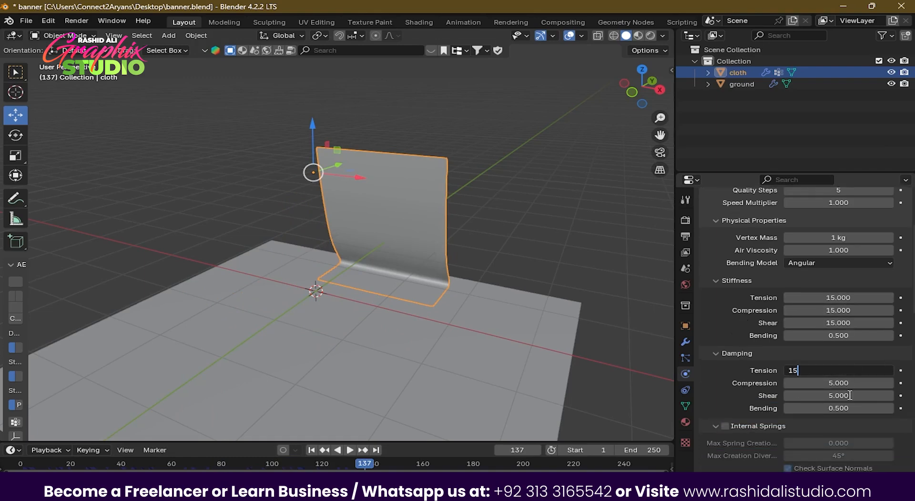
{"action": "key", "text": "Return"}
{"action": "left_click", "coordinate": [844, 382]}
{"action": "type", "text": "15"}
{"action": "key", "text": "Return"}
{"action": "left_click", "coordinate": [847, 394]}
{"action": "type", "text": "15"}
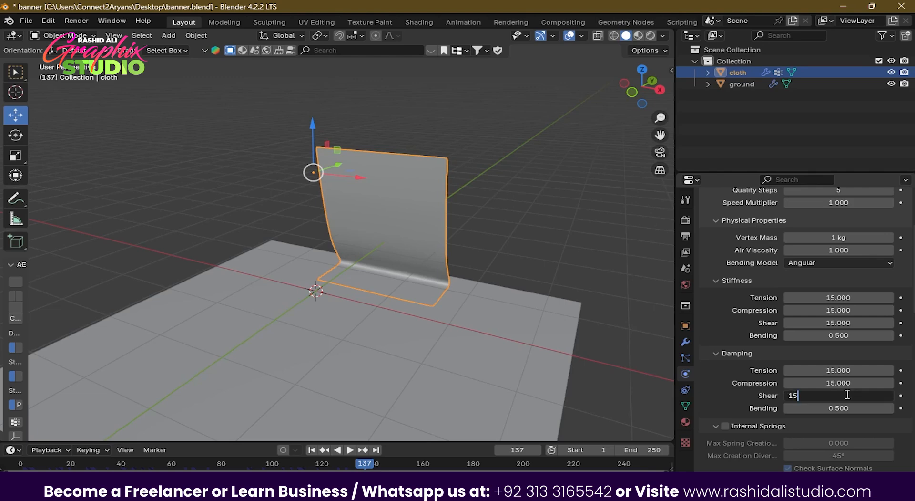
{"action": "key", "text": "Return"}
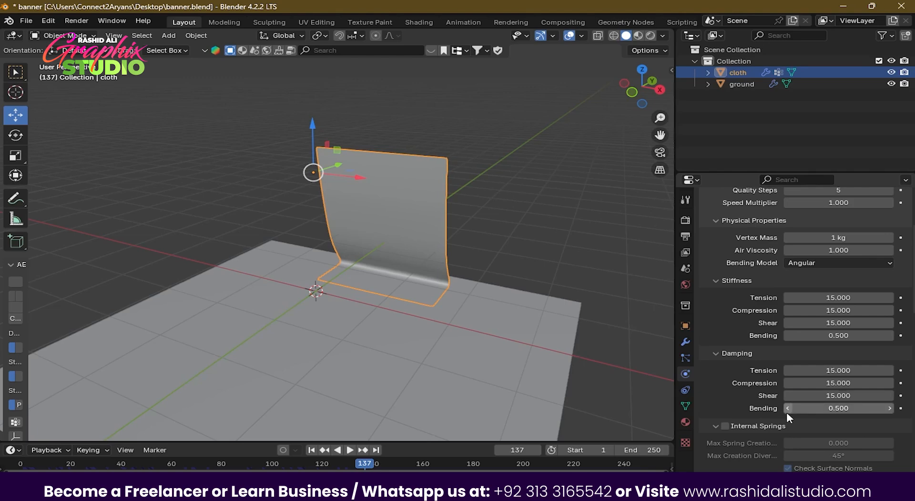
Replay the cloth simulation from the first frame and stop it at frame 41.
{"action": "left_click", "coordinate": [312, 450]}
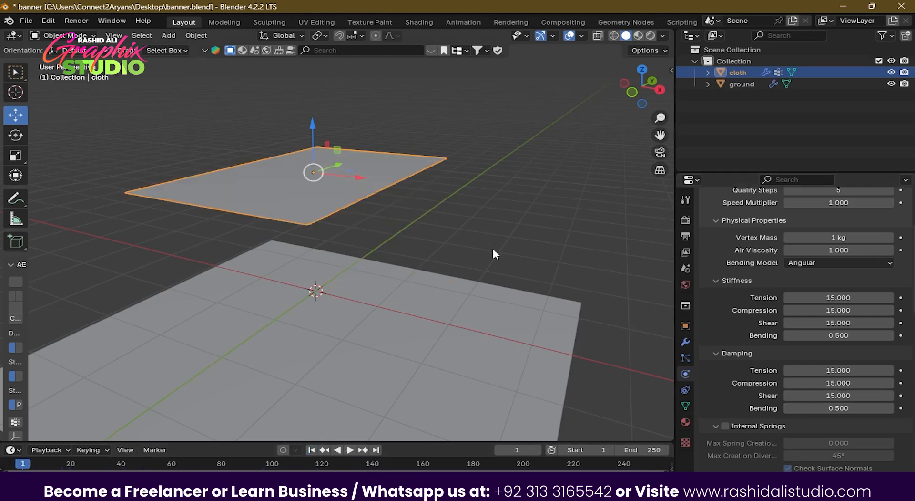
{"action": "key", "text": "space"}
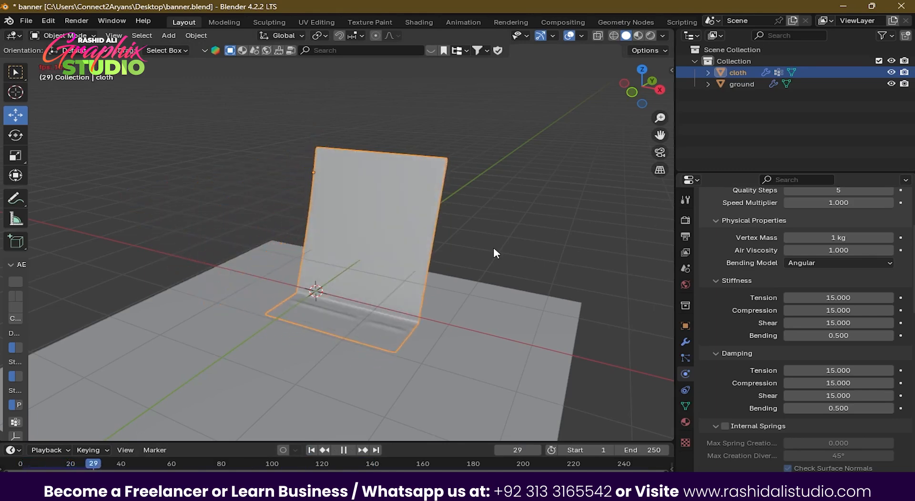
{"action": "key", "text": "space"}
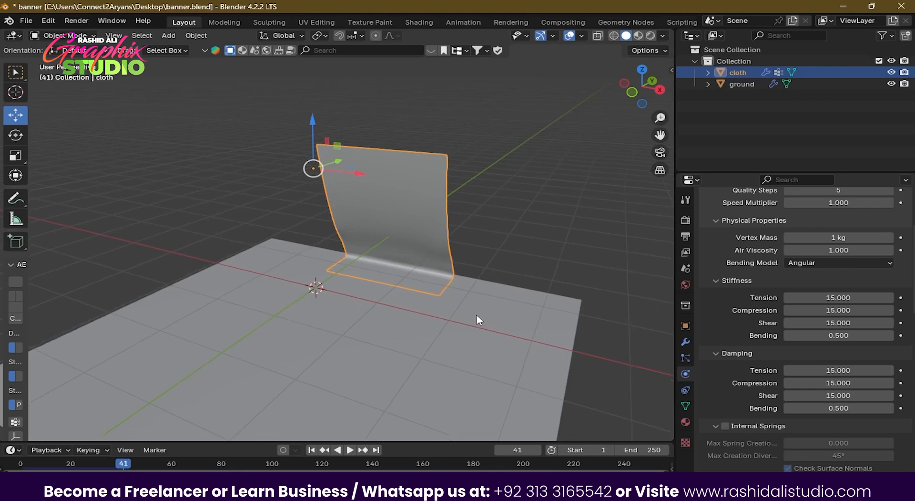
Duplicate the ground plane in place by copying and pasting it.
{"action": "left_click", "coordinate": [496, 307]}
{"action": "middle_click_drag", "start_coordinate": [504, 306], "coordinate": [383, 340]}
{"action": "key", "text": "ctrl+c"}
{"action": "key", "text": "ctrl+v"}
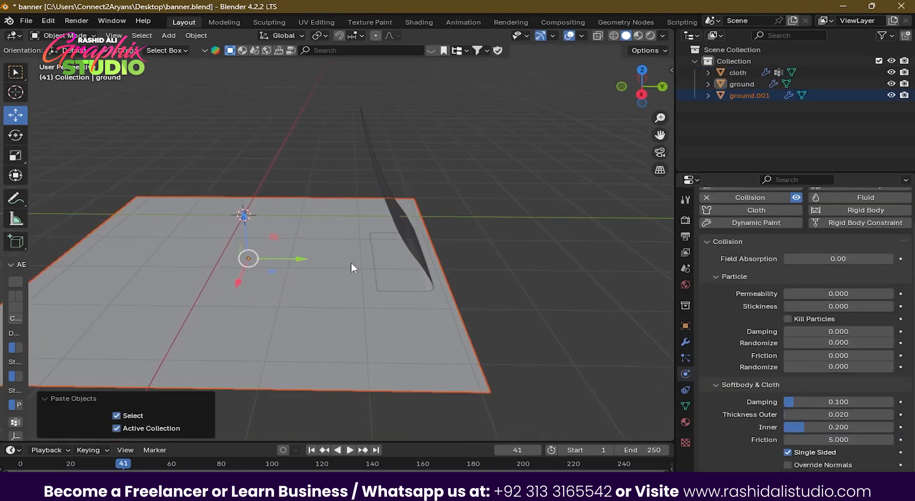
Set the X rotation of the original ground plane to 90° so it stands upright as a wall.
{"action": "left_click", "coordinate": [685, 325]}
{"action": "left_click_drag", "start_coordinate": [842, 269], "coordinate": [823, 259]}
{"action": "key", "text": "ctrl+z"}
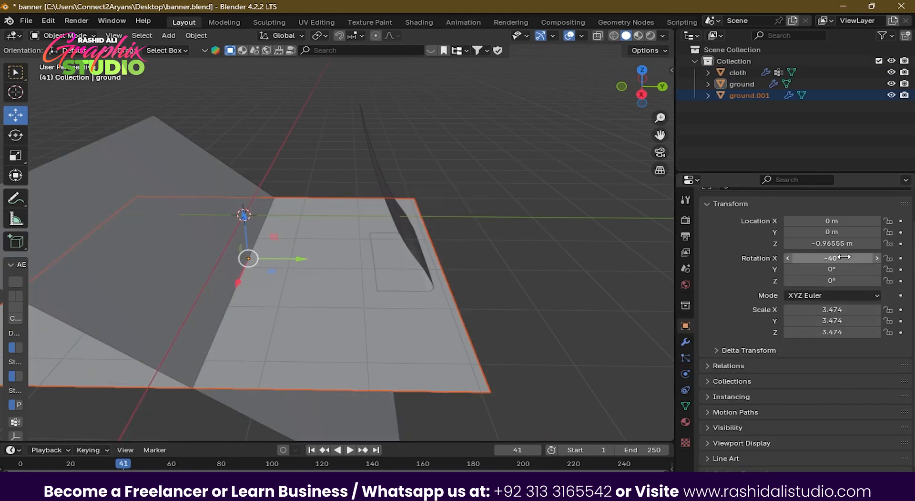
{"action": "left_click", "coordinate": [845, 258]}
{"action": "key", "text": "Escape"}
{"action": "left_click", "coordinate": [840, 257]}
{"action": "type", "text": "90"}
{"action": "key", "text": "Return"}
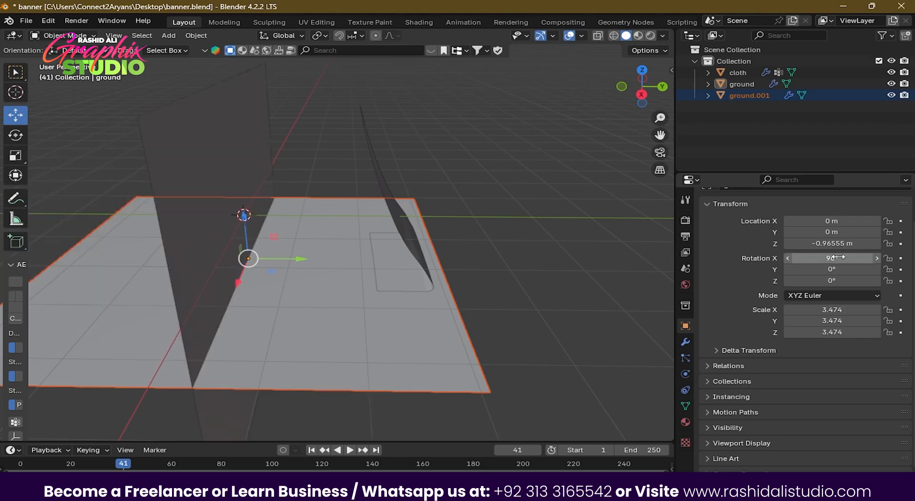
Move the upright plane along Y to about 2.04 m, near the cloth's edge, and return to frame 1.
{"action": "key", "text": "g"}
{"action": "right_click", "coordinate": [495, 148]}
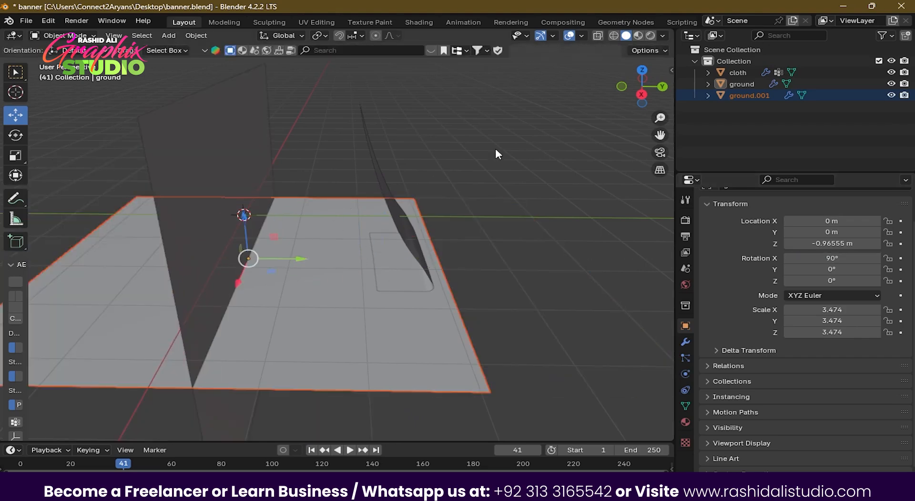
{"action": "left_click", "coordinate": [275, 232]}
{"action": "left_click_drag", "start_coordinate": [296, 262], "coordinate": [405, 255]}
{"action": "left_click", "coordinate": [313, 451]}
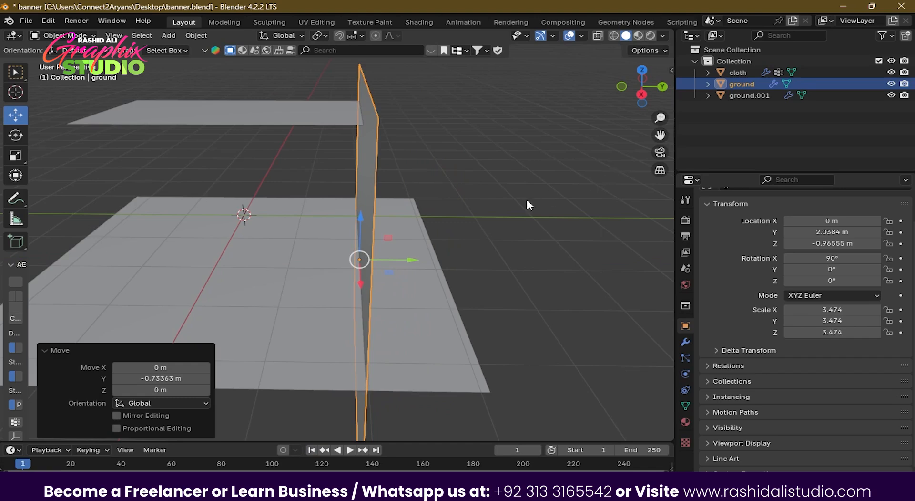
Play the cloth simulation against the upright plane and stop it at frame 61.
{"action": "left_click", "coordinate": [686, 373]}
{"action": "scroll", "coordinate": [773, 250], "scroll_direction": "up", "scroll_amount": 2}
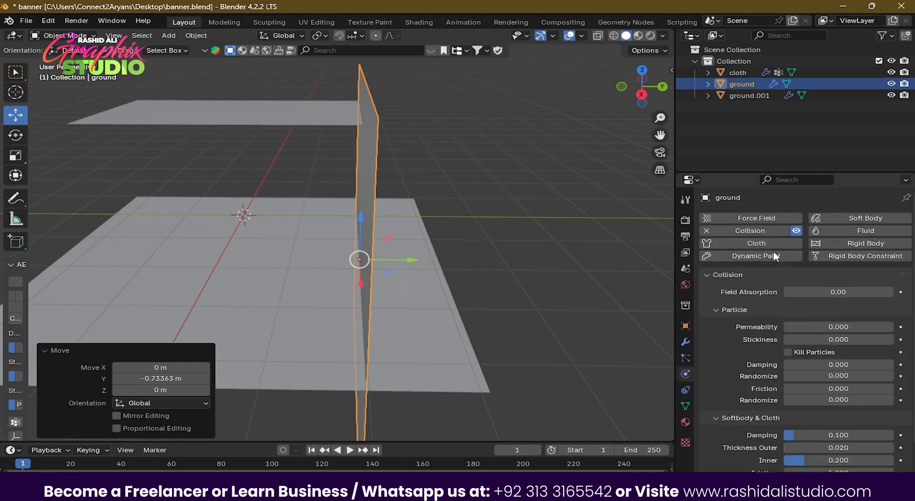
{"action": "left_click", "coordinate": [591, 219]}
{"action": "middle_click_drag", "start_coordinate": [590, 219], "coordinate": [350, 192]}
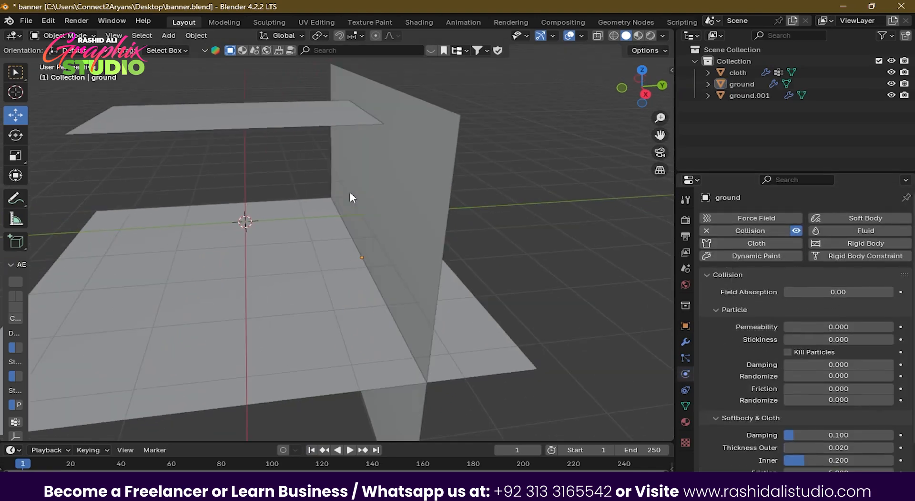
{"action": "key", "text": "space"}
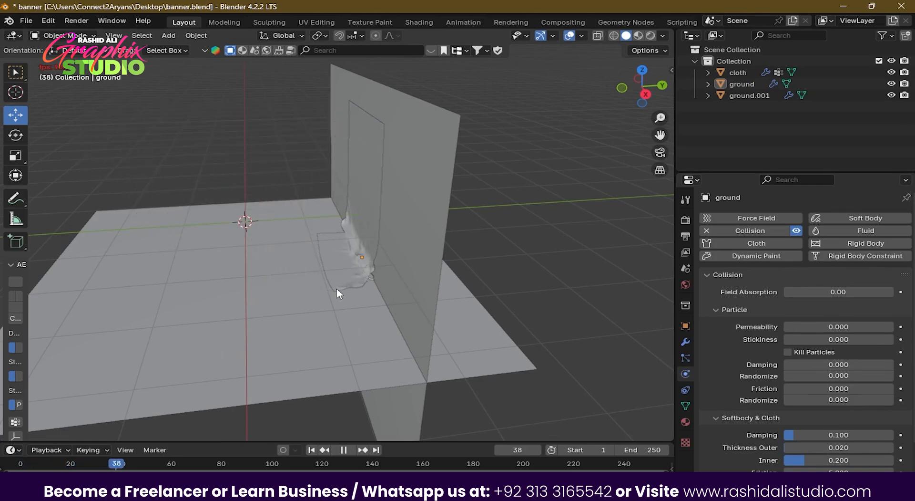
{"action": "middle_click_drag", "start_coordinate": [337, 293], "coordinate": [374, 274]}
{"action": "scroll", "coordinate": [395, 250], "scroll_direction": "up", "scroll_amount": 3}
{"action": "key", "text": "space"}
{"action": "scroll", "coordinate": [375, 274], "scroll_direction": "up", "scroll_amount": 2}
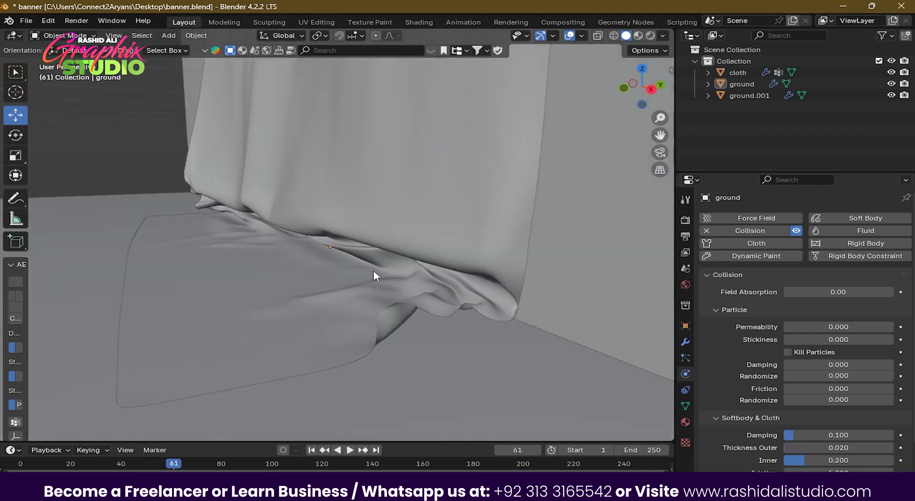
Examine the folds where the cloth gathers between the wall and the ground, from several angles and close up.
{"action": "middle_click_drag", "start_coordinate": [346, 403], "coordinate": [473, 265]}
{"action": "middle_click_drag", "start_coordinate": [312, 245], "coordinate": [291, 255]}
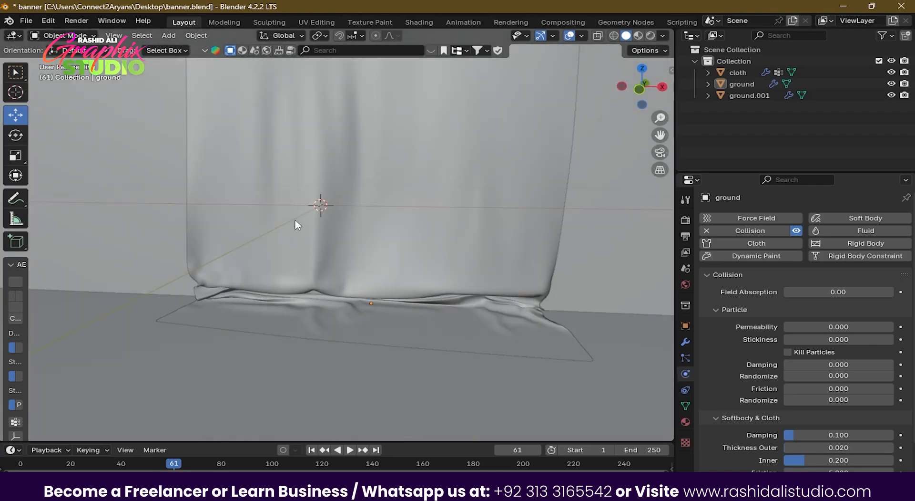
{"action": "middle_click_drag", "start_coordinate": [297, 224], "coordinate": [324, 256]}
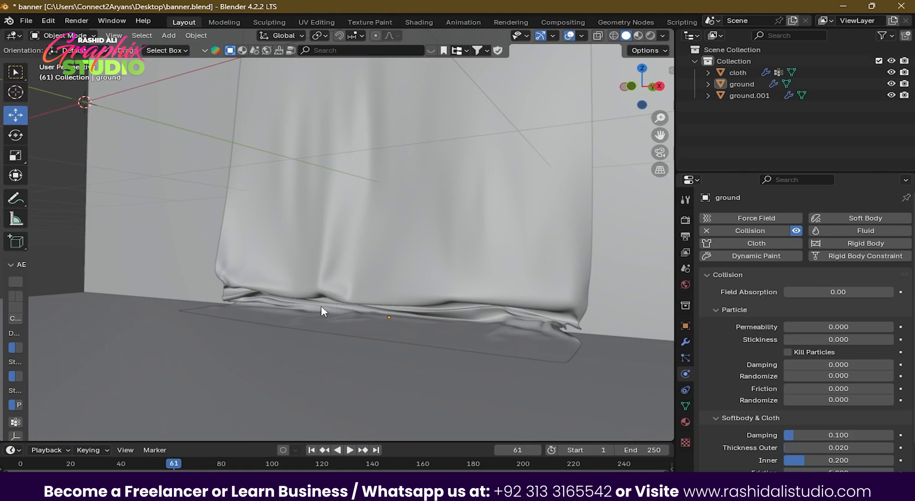
{"action": "middle_click_drag", "start_coordinate": [322, 306], "coordinate": [302, 275]}
{"action": "scroll", "coordinate": [322, 298], "scroll_direction": "up", "scroll_amount": 3}
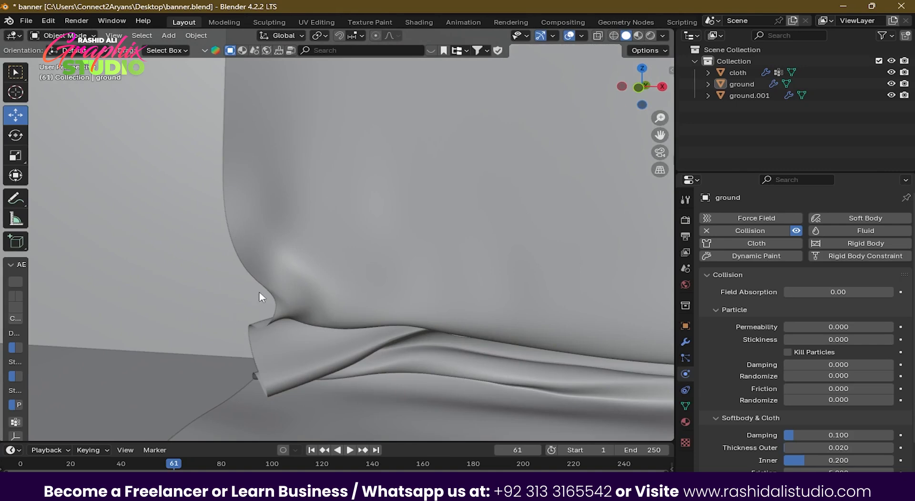
{"action": "middle_click_drag", "start_coordinate": [257, 321], "coordinate": [326, 276]}
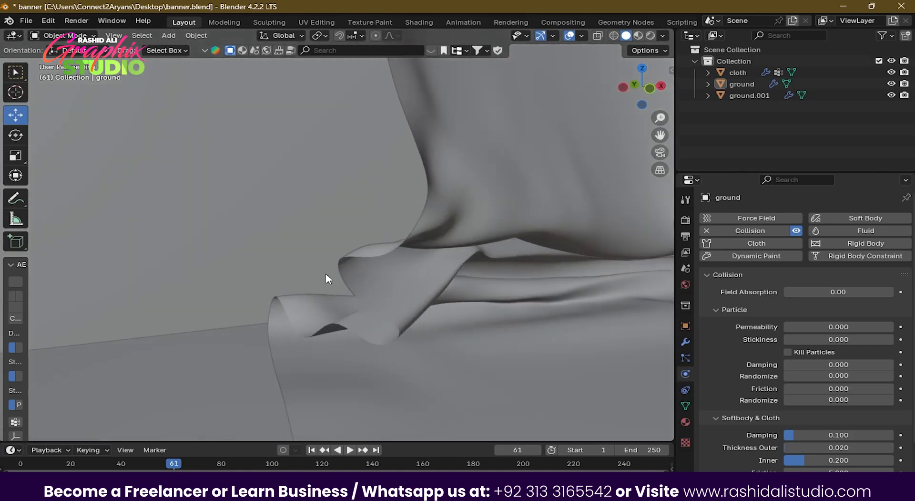
{"action": "middle_click_drag", "start_coordinate": [401, 327], "coordinate": [195, 396]}
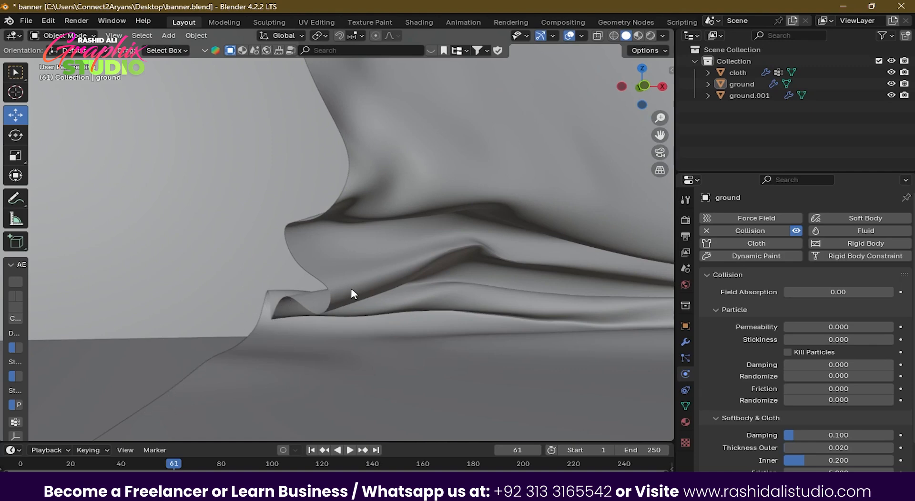
Set the cloth's Tension and Compression stiffness to 2 and its Shear stiffness to 0.
{"action": "scroll", "coordinate": [730, 396], "scroll_direction": "down", "scroll_amount": 2}
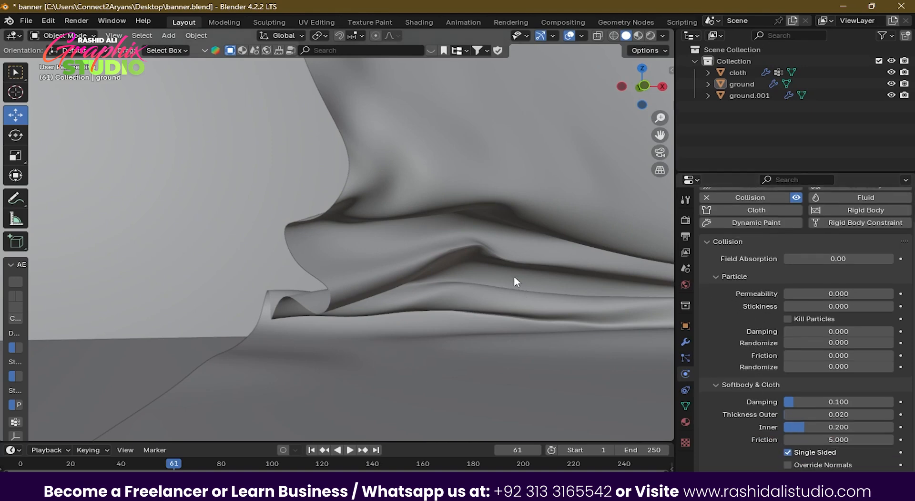
{"action": "left_click", "coordinate": [502, 270]}
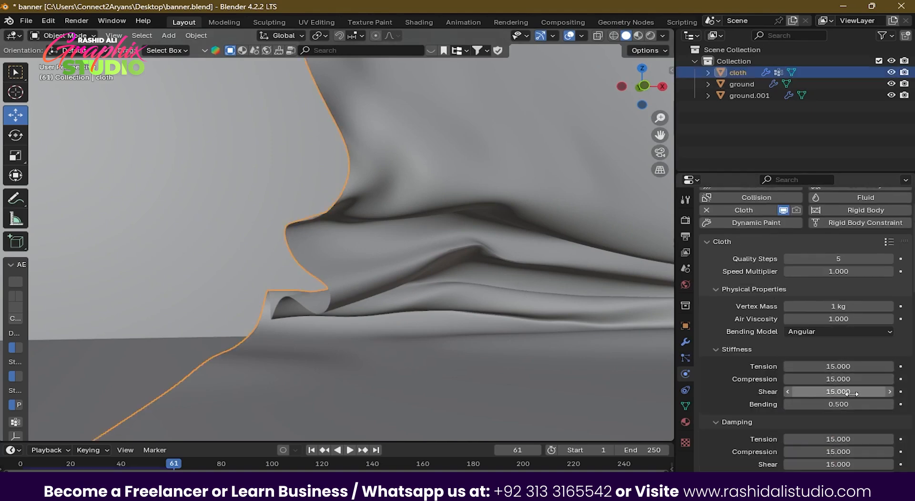
{"action": "scroll", "coordinate": [844, 392], "scroll_direction": "down", "scroll_amount": 4}
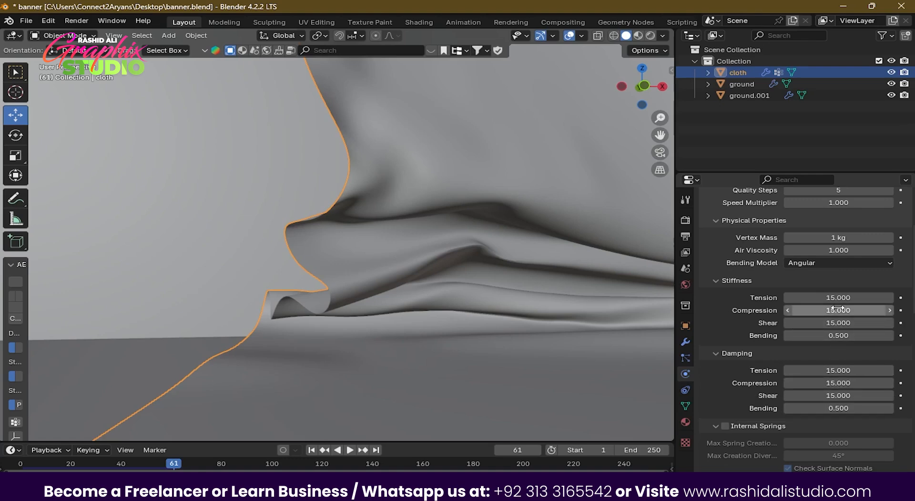
{"action": "scroll", "coordinate": [407, 355], "scroll_direction": "down", "scroll_amount": 6}
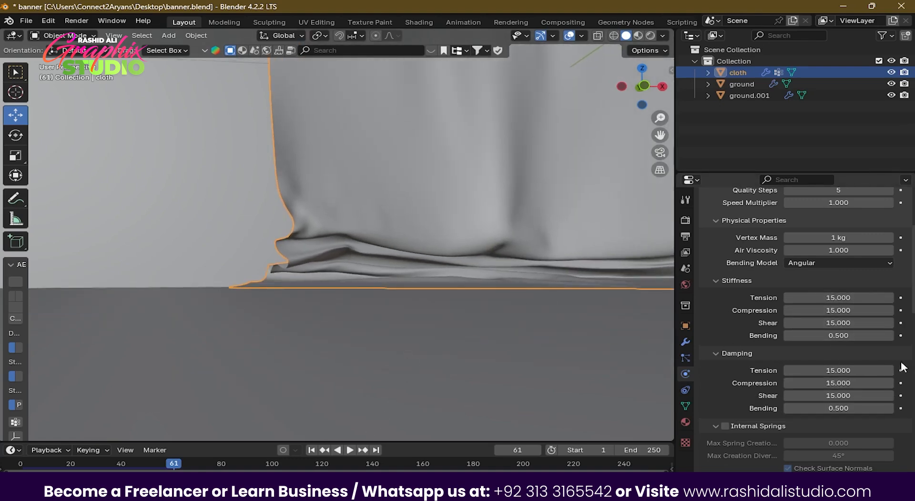
{"action": "left_click", "coordinate": [836, 297]}
{"action": "type", "text": "2"}
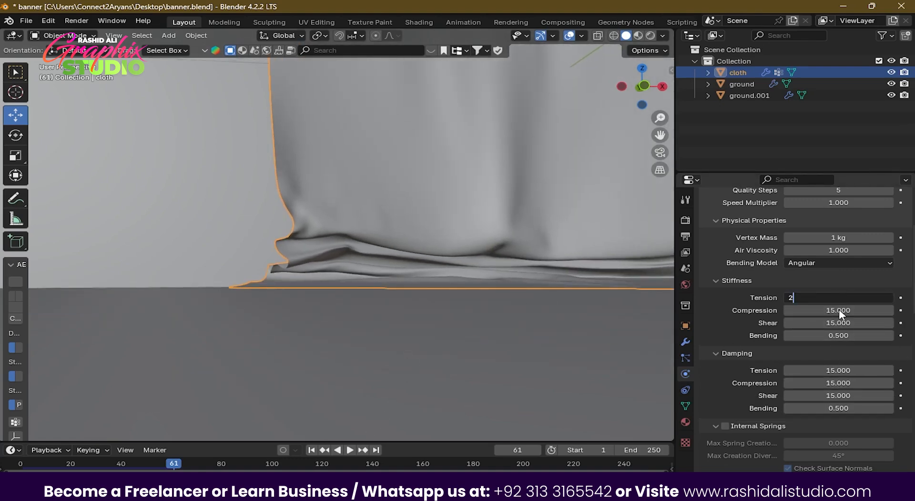
{"action": "key", "text": "Tab"}
{"action": "type", "text": "2"}
{"action": "key", "text": "Tab"}
{"action": "type", "text": "0"}
{"action": "key", "text": "Return"}
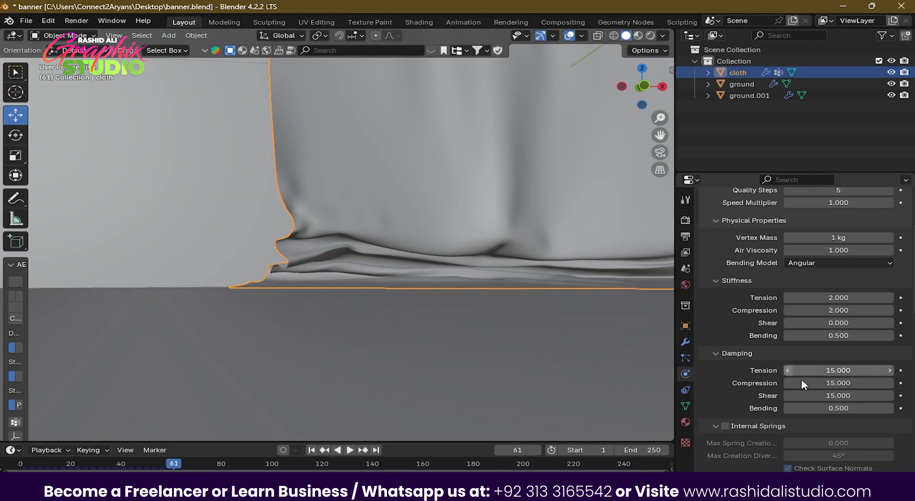
Set the cloth's Tension and Compression damping to 2 and its Shear damping to 0.
{"action": "left_click", "coordinate": [805, 370]}
{"action": "type", "text": "2"}
{"action": "key", "text": "Tab"}
{"action": "type", "text": "2"}
{"action": "key", "text": "Tab"}
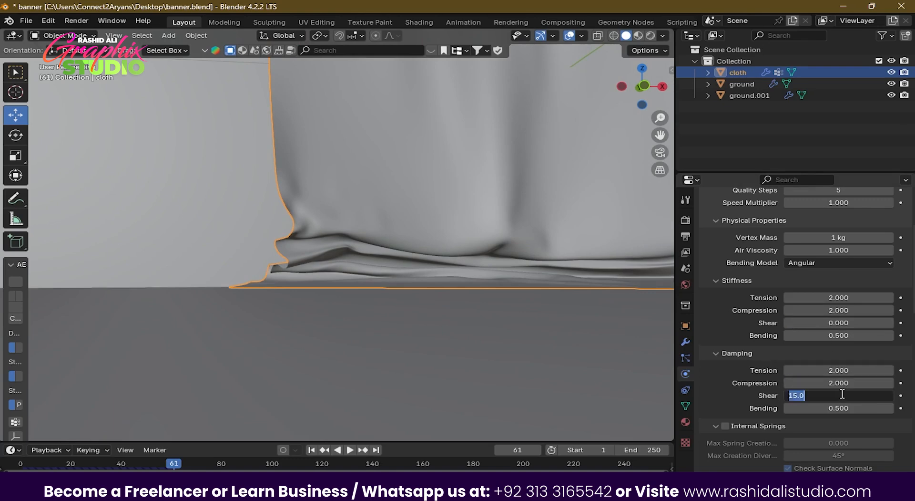
{"action": "type", "text": "0"}
{"action": "key", "text": "Return"}
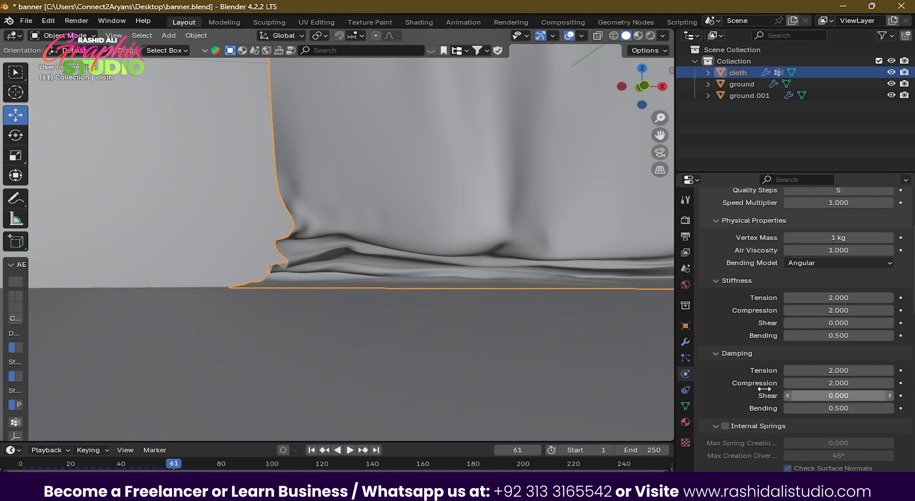
Replay the simulation from the first frame, stop it at frame 54 and examine the wrinkles at the cloth's base.
{"action": "left_click", "coordinate": [312, 449]}
{"action": "middle_click_drag", "start_coordinate": [339, 282], "coordinate": [387, 313]}
{"action": "key", "text": "space"}
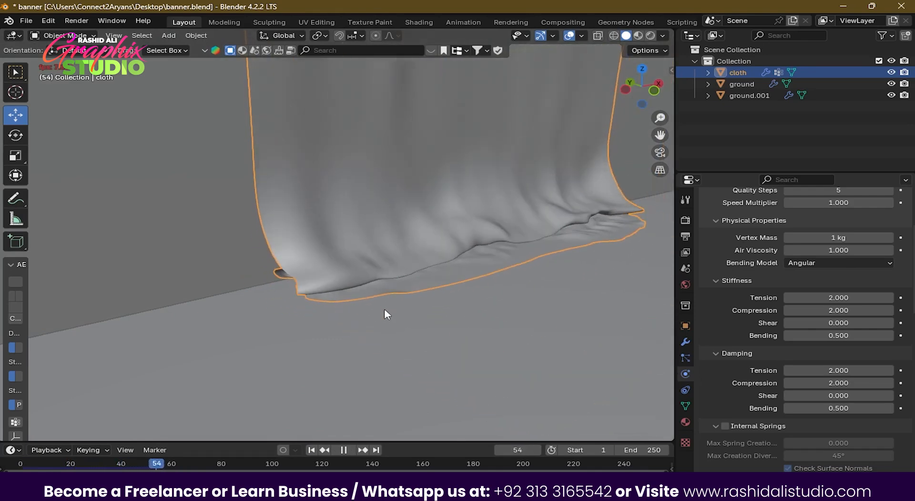
{"action": "key", "text": "space"}
{"action": "mouse_move", "coordinate": [384, 308]}
{"action": "middle_mouse_down"}
{"action": "mouse_move", "coordinate": [414, 272]}
{"action": "mouse_move", "coordinate": [448, 294]}
{"action": "mouse_move", "coordinate": [489, 296]}
{"action": "mouse_move", "coordinate": [471, 312]}
{"action": "mouse_move", "coordinate": [411, 310]}
{"action": "mouse_move", "coordinate": [462, 312]}
{"action": "mouse_move", "coordinate": [470, 302]}
{"action": "mouse_move", "coordinate": [423, 306]}
{"action": "mouse_move", "coordinate": [337, 292]}
{"action": "mouse_move", "coordinate": [523, 296]}
{"action": "mouse_move", "coordinate": [476, 299]}
{"action": "mouse_move", "coordinate": [506, 309]}
{"action": "mouse_move", "coordinate": [480, 302]}
{"action": "mouse_move", "coordinate": [544, 309]}
{"action": "mouse_move", "coordinate": [543, 293]}
{"action": "mouse_move", "coordinate": [433, 284]}
{"action": "mouse_move", "coordinate": [456, 306]}
{"action": "mouse_move", "coordinate": [343, 285]}
{"action": "mouse_move", "coordinate": [375, 296]}
{"action": "middle_mouse_up"}
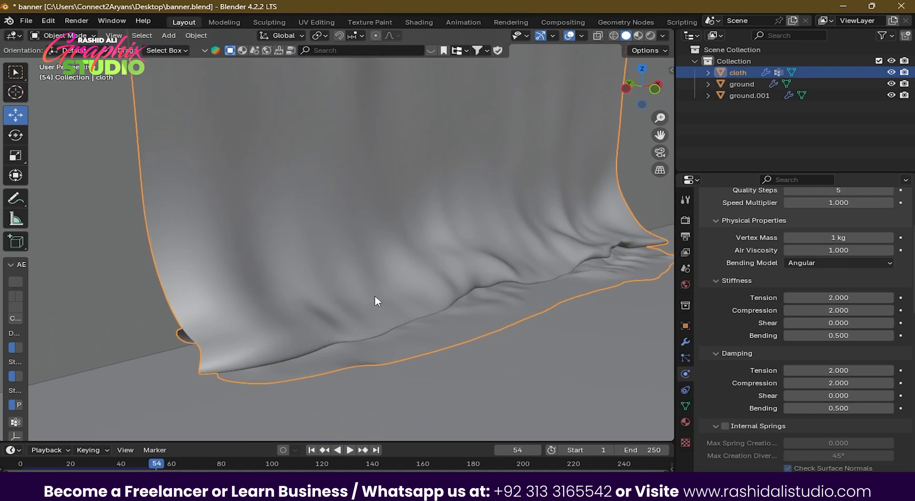
Set the cloth's Tension and Compression stiffness to 10 each.
{"action": "left_click", "coordinate": [864, 298]}
{"action": "type", "text": "1"}
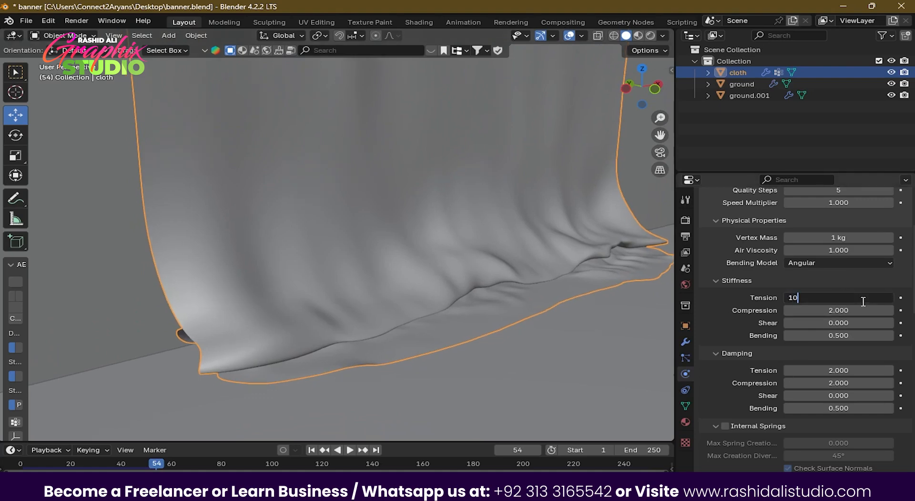
{"action": "type", "text": "0"}
{"action": "key", "text": "Return"}
{"action": "left_click", "coordinate": [858, 310]}
{"action": "type", "text": "10"}
{"action": "key", "text": "Return"}
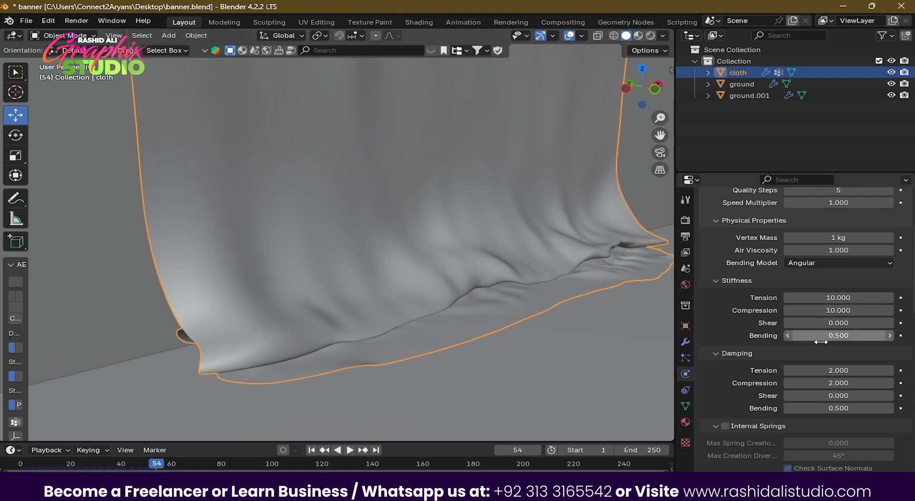
Replay the simulation from the first frame and stop it at frame 46.
{"action": "left_click", "coordinate": [312, 449]}
{"action": "key", "text": "space"}
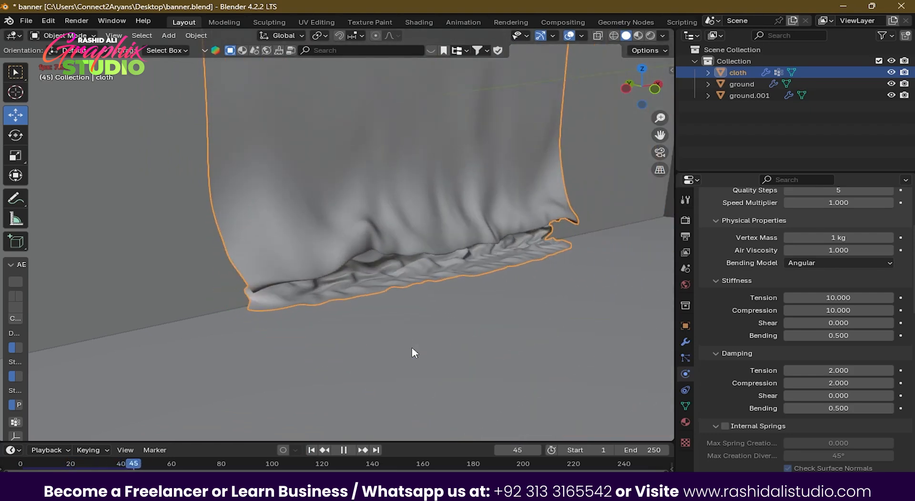
{"action": "key", "text": "space"}
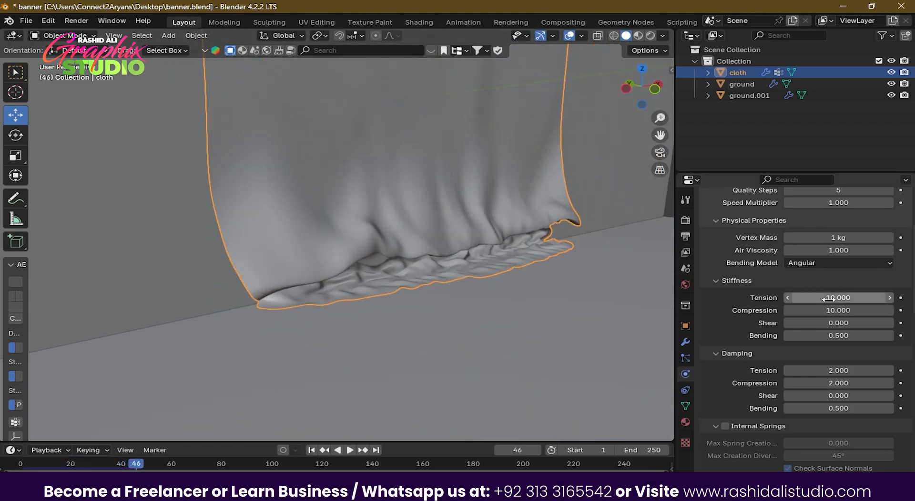
Set the cloth's Tension and Compression damping to 10 each.
{"action": "left_click", "coordinate": [839, 370]}
{"action": "type", "text": "1"}
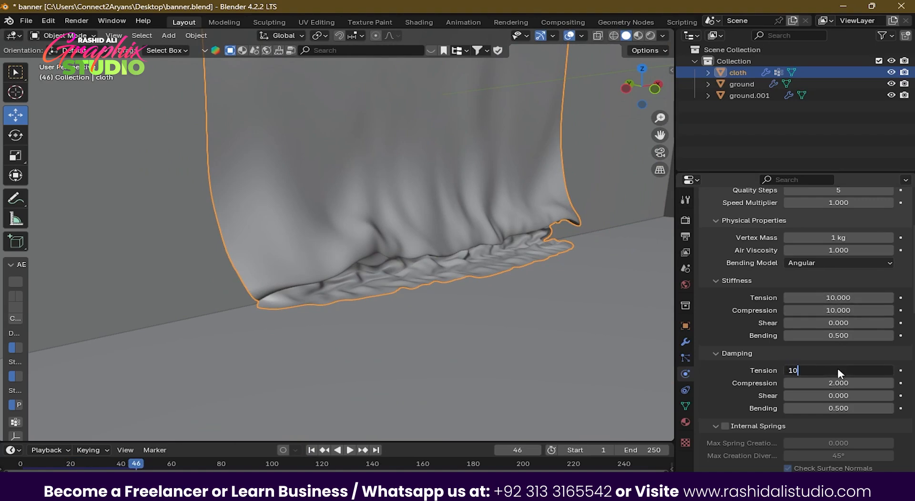
{"action": "type", "text": "0"}
{"action": "key", "text": "Return"}
{"action": "left_click", "coordinate": [840, 378]}
{"action": "type", "text": "10"}
{"action": "key", "text": "Return"}
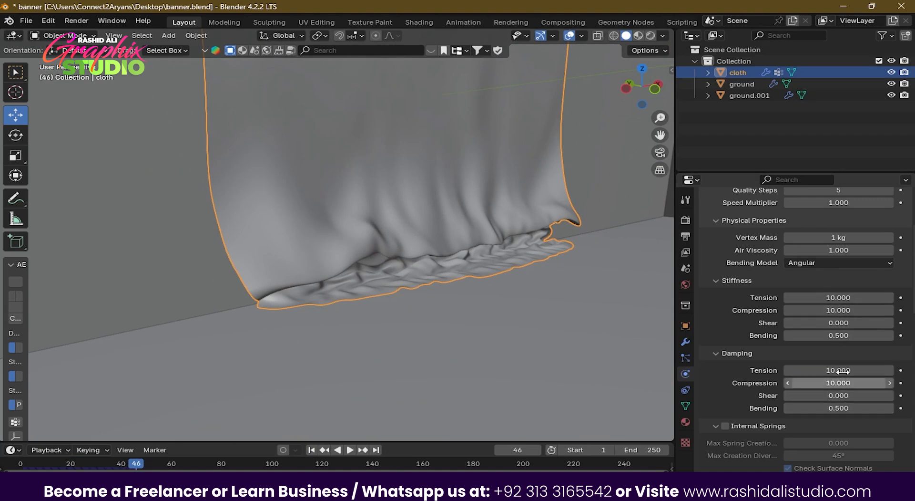
Set the cloth's Shear stiffness and Shear damping to 2 each.
{"action": "left_click", "coordinate": [819, 323]}
{"action": "type", "text": "2"}
{"action": "key", "text": "Return"}
{"action": "left_click", "coordinate": [840, 395]}
{"action": "type", "text": "2"}
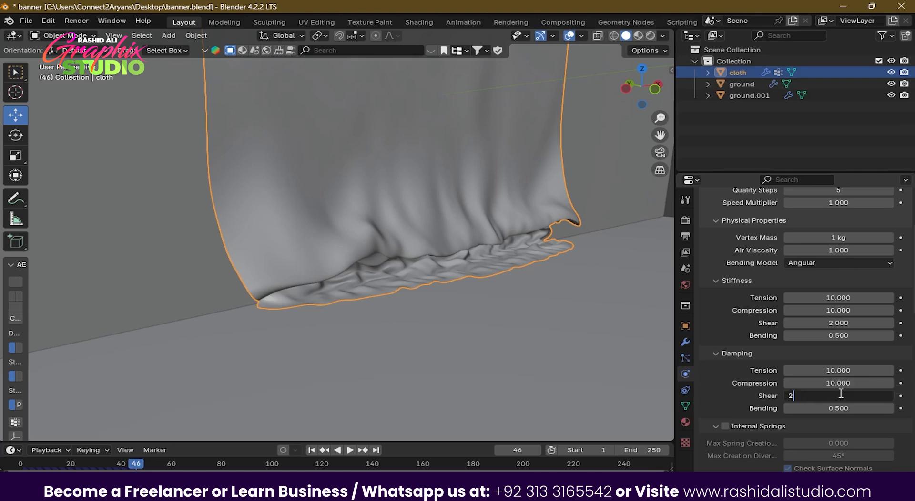
{"action": "key", "text": "Return"}
Replay the simulation from the first frame and stop it at frame 61.
{"action": "left_click", "coordinate": [312, 451]}
{"action": "key", "text": "space"}
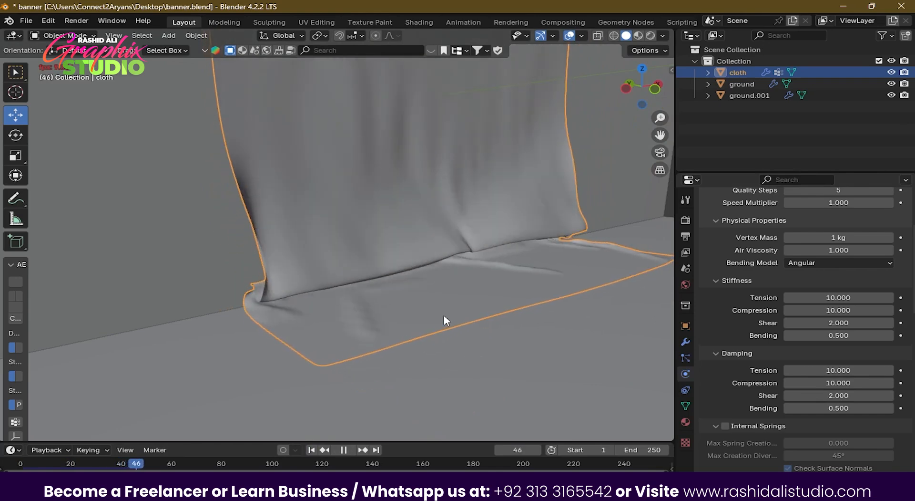
{"action": "key", "text": "space"}
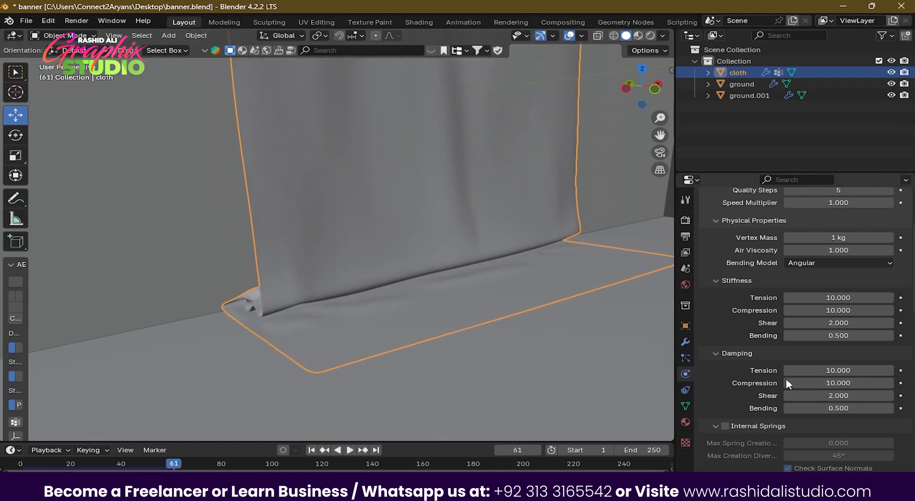
Set the cloth's Shear damping and Shear stiffness to 25 each.
{"action": "left_click", "coordinate": [859, 395]}
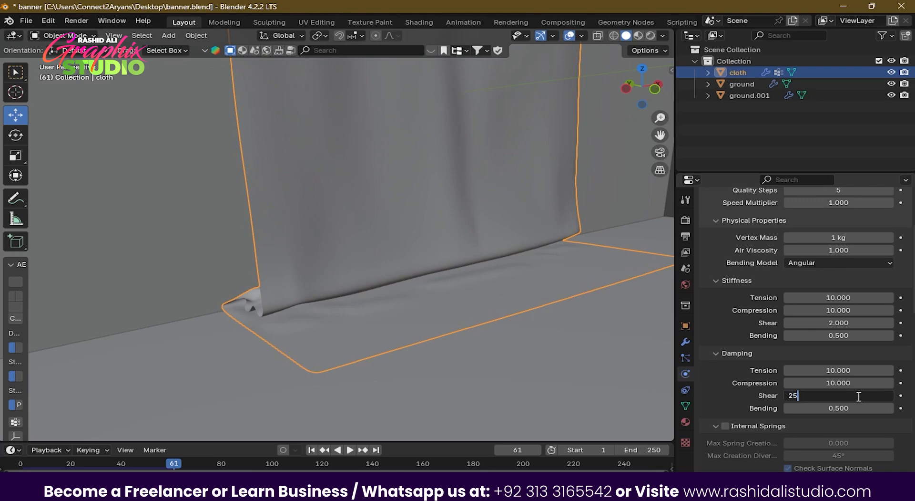
{"action": "key", "text": "Return"}
{"action": "left_click", "coordinate": [847, 326]}
{"action": "type", "text": "25"}
{"action": "key", "text": "Return"}
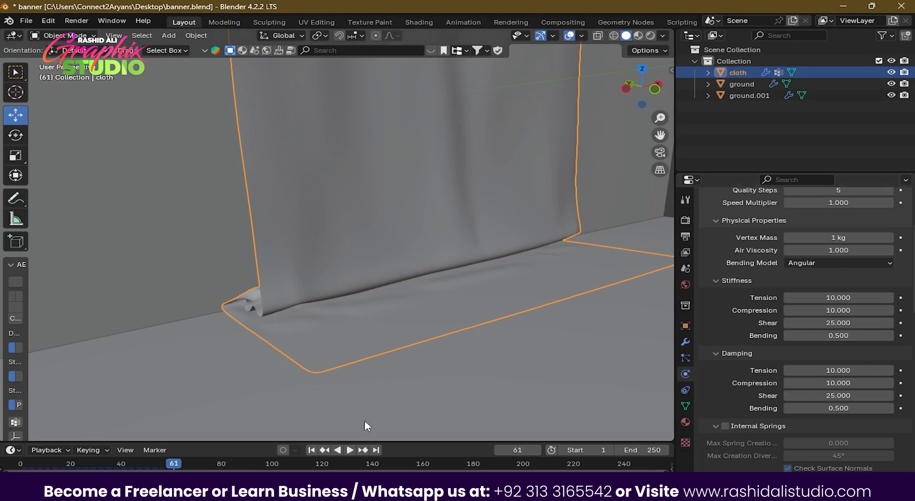
Replay the cloth simulation twice from the first frame, stopping at frame 63 and then at frame 60.
{"action": "left_click", "coordinate": [317, 450]}
{"action": "key", "text": "space"}
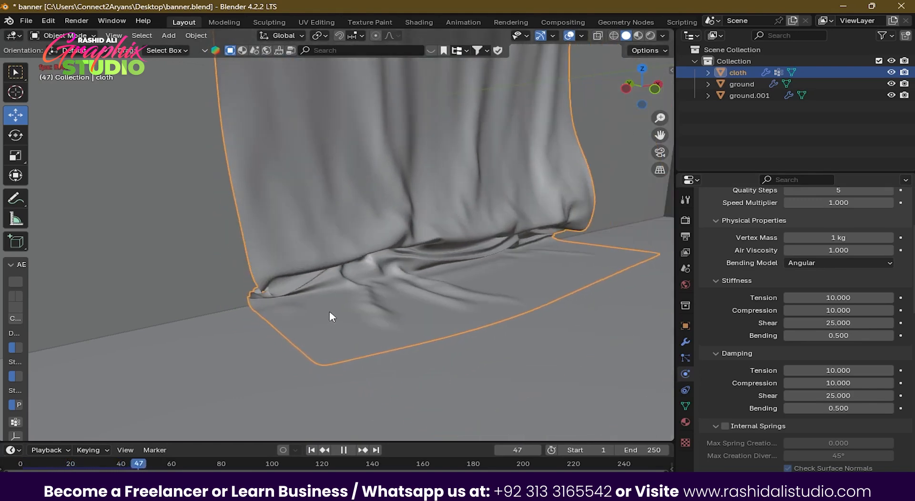
{"action": "key", "text": "space"}
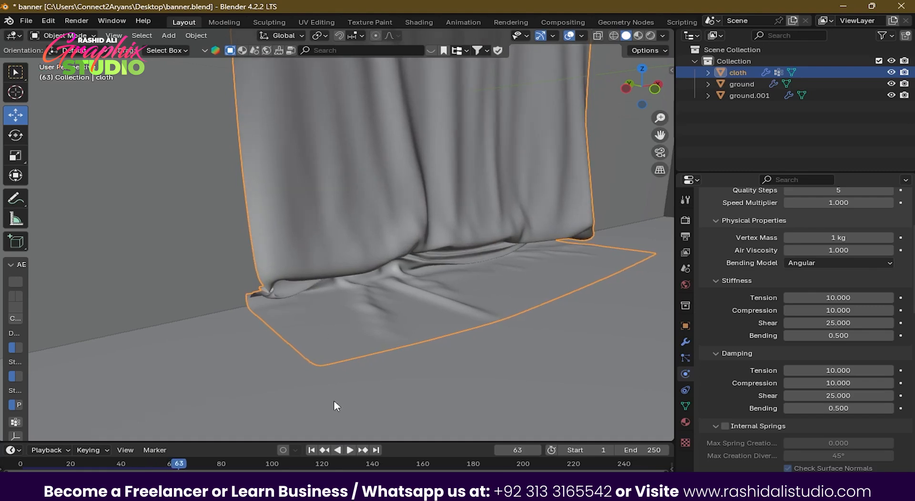
{"action": "left_click", "coordinate": [311, 449]}
{"action": "key", "text": "space"}
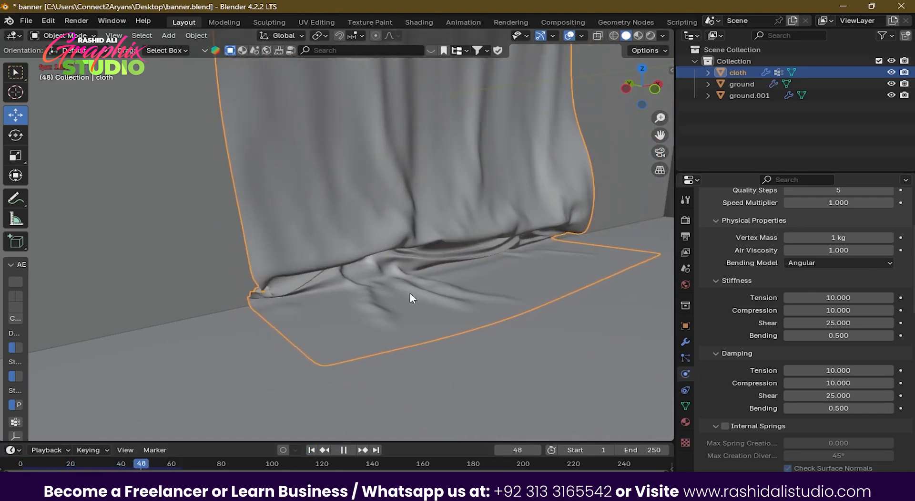
{"action": "key", "text": "space"}
Set the cloth's Vertex Mass to 0.3 kg.
{"action": "left_click", "coordinate": [842, 237]}
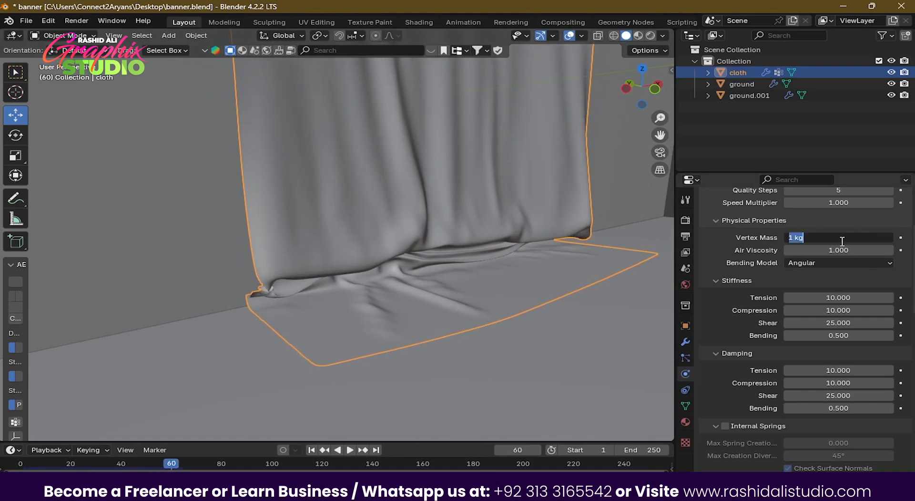
{"action": "type", "text": "0.3"}
{"action": "key", "text": "Return"}
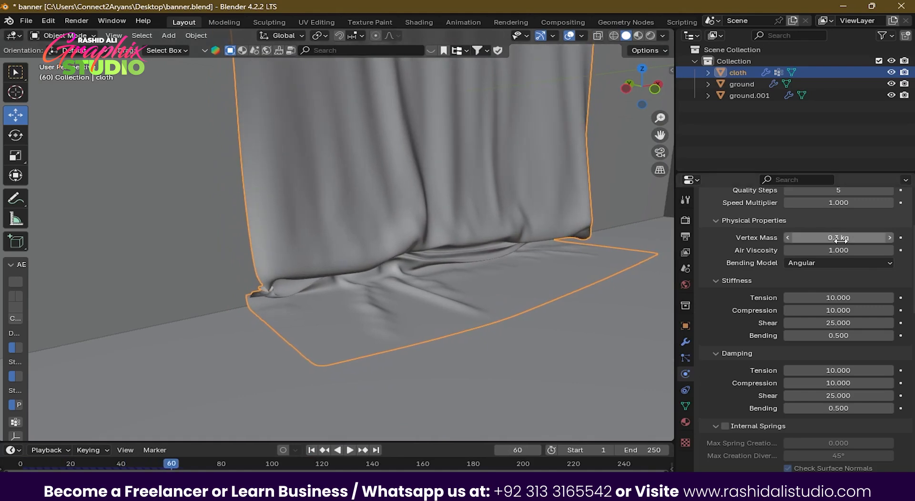
Replay the simulation from the first frame, stop it at frame 56, and inspect the cloth's folds where wall and ground meet.
{"action": "left_click", "coordinate": [312, 450]}
{"action": "key", "text": "space"}
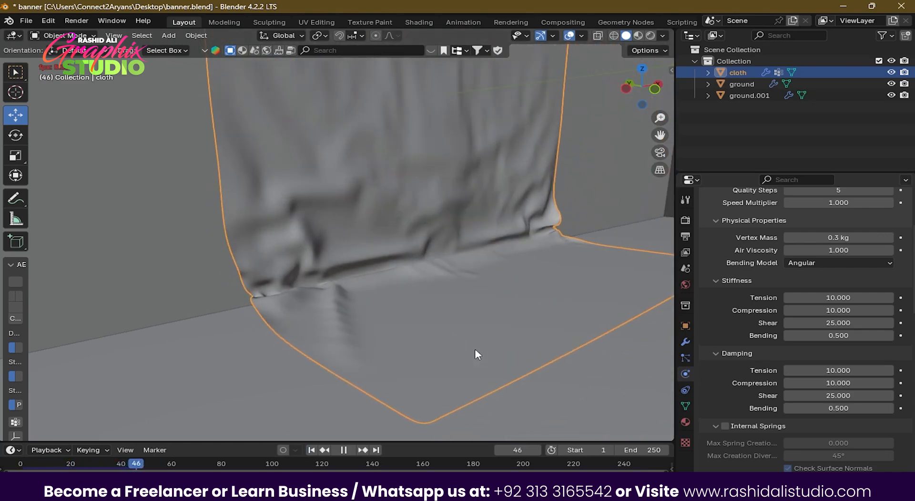
{"action": "key", "text": "space"}
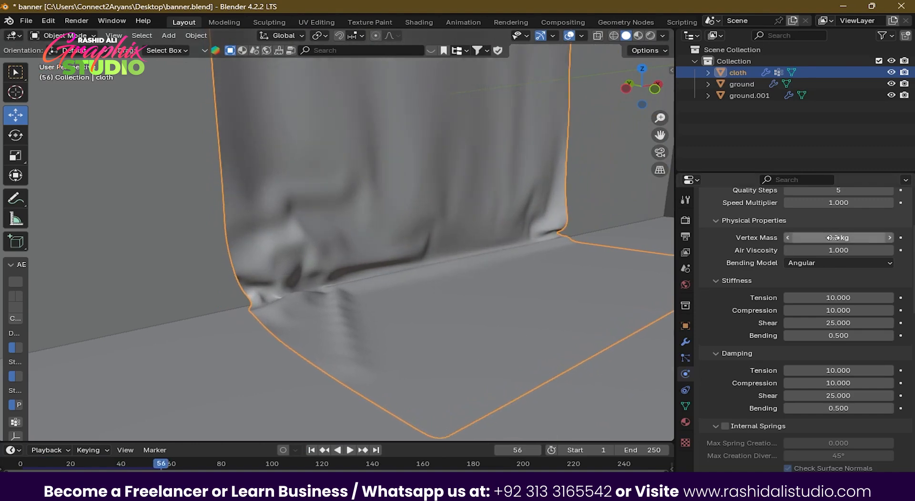
{"action": "middle_click_drag", "start_coordinate": [439, 296], "coordinate": [471, 315]}
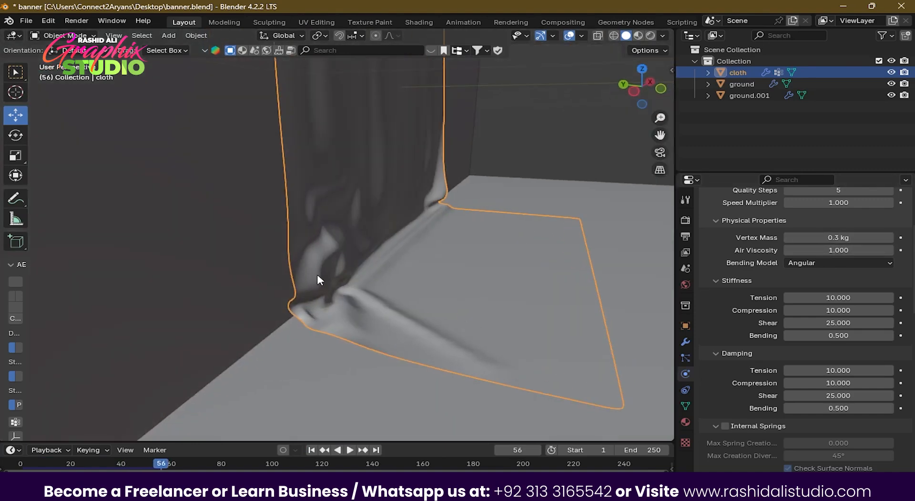
{"action": "middle_click_drag", "start_coordinate": [318, 275], "coordinate": [326, 309]}
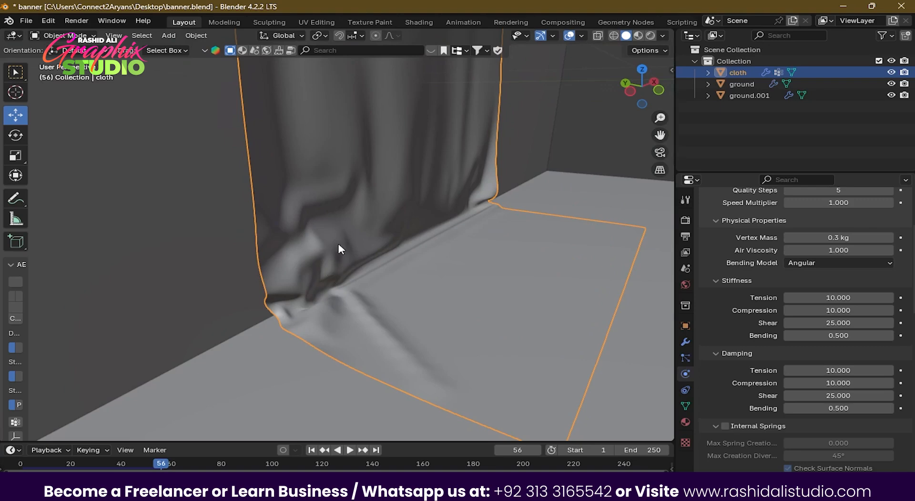
{"action": "middle_click_drag", "start_coordinate": [341, 248], "coordinate": [293, 244]}
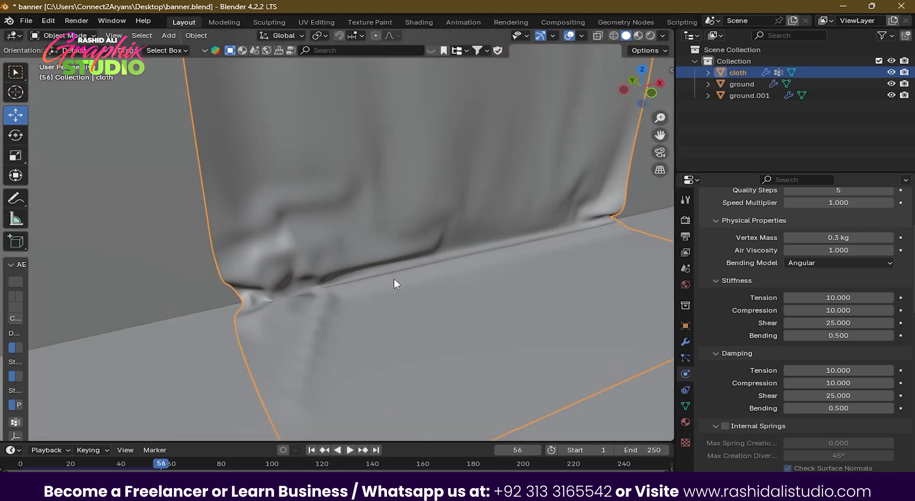